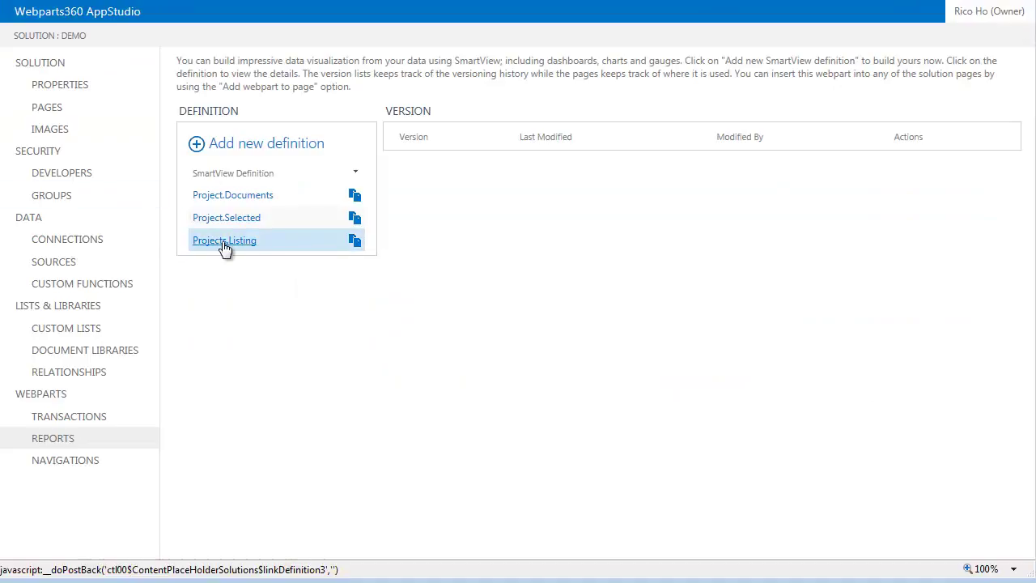
- Open version 1.0 of the Projects.Listing definition and its Projects Listing data view for editing
click(226, 244)
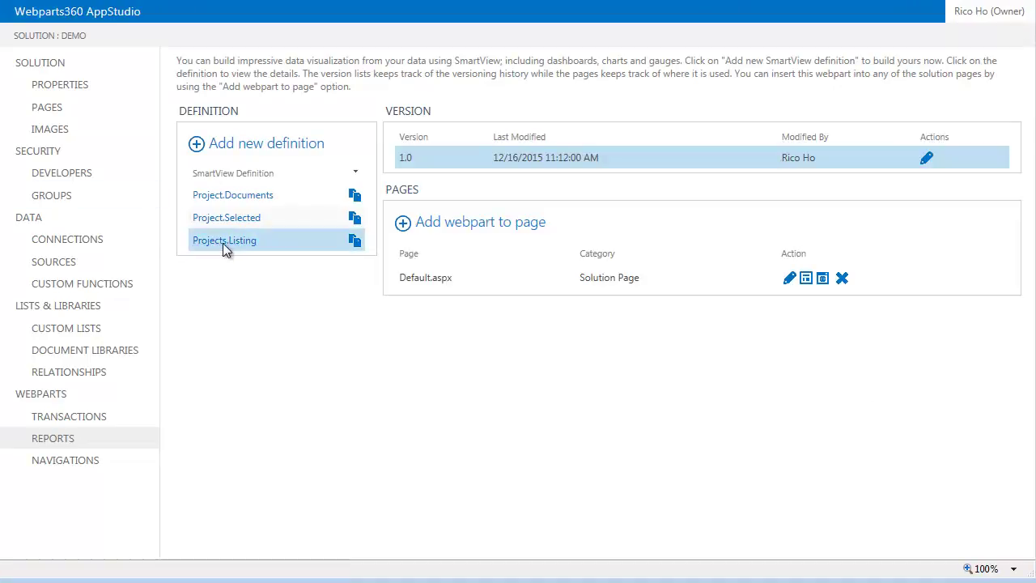
click(693, 165)
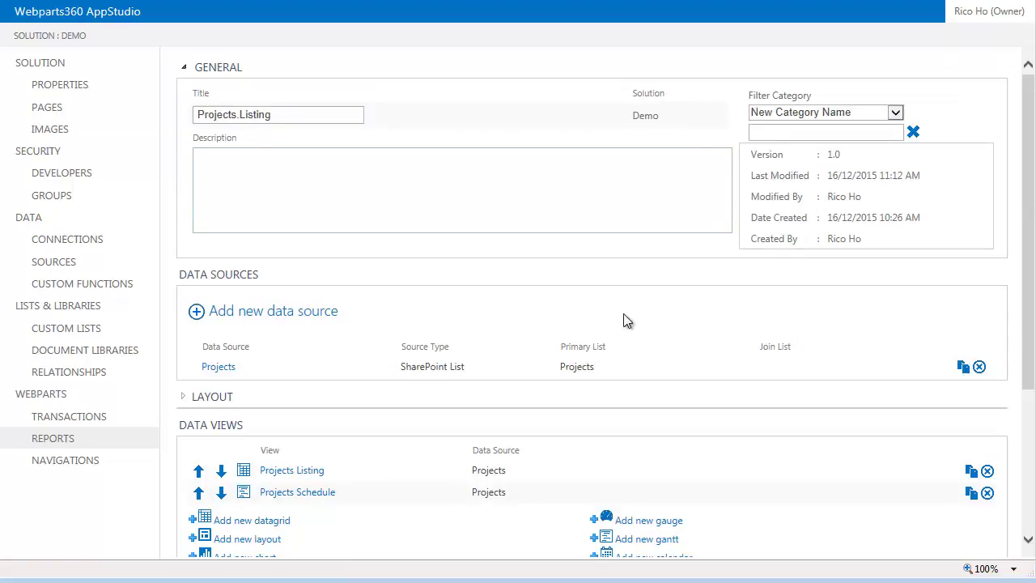
scroll(624, 324, down, 3)
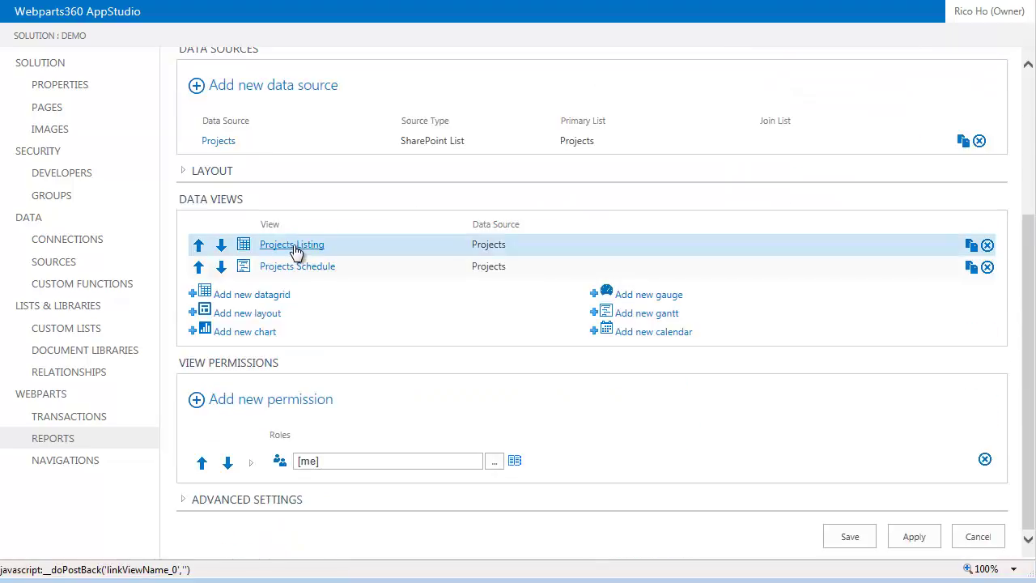
click(293, 246)
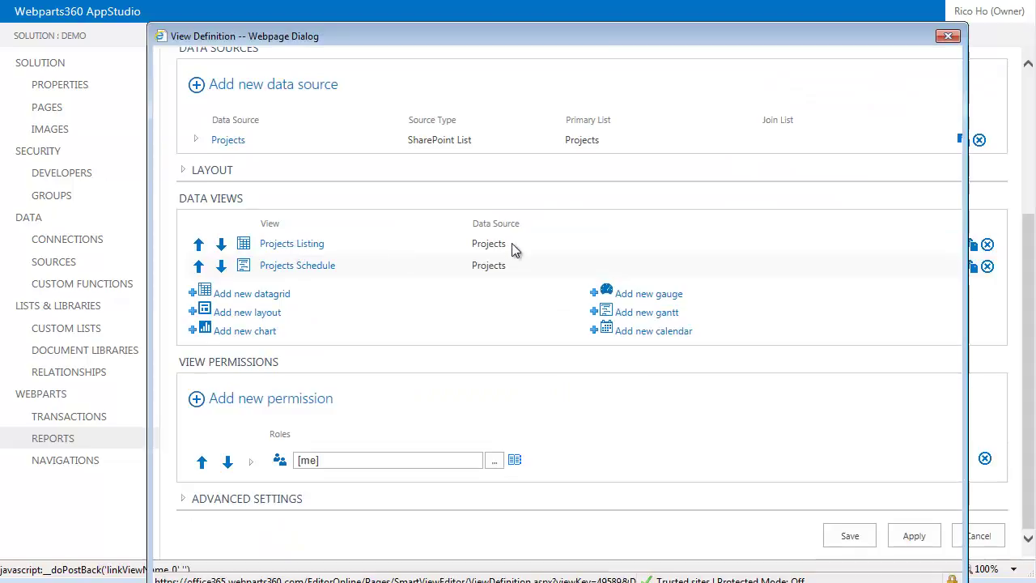
- Remove the Projects.ApprovalStatus column from the displayed columns of the Projects Listing view
scroll(511, 242, down, 5)
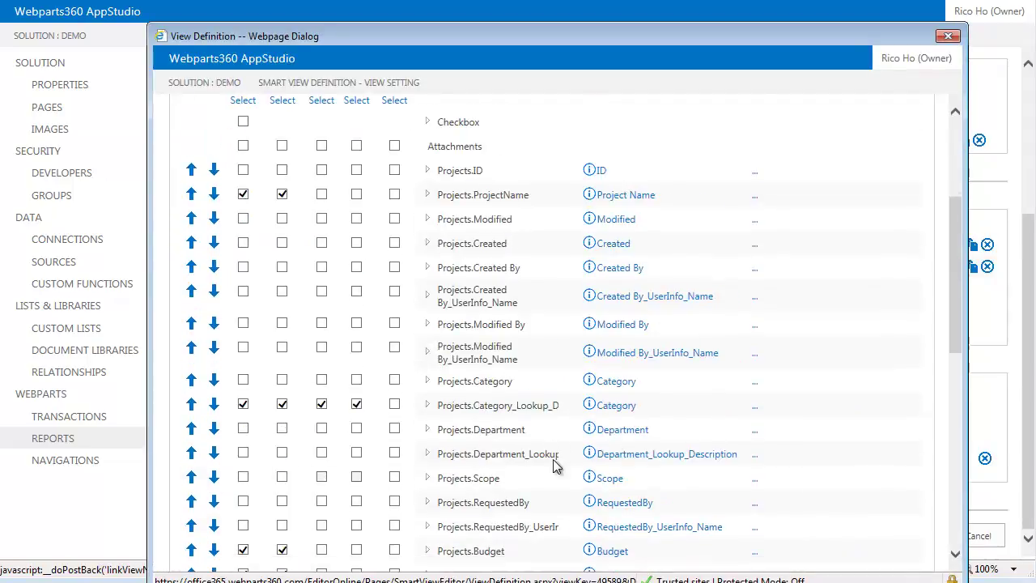
scroll(505, 456, down, 1)
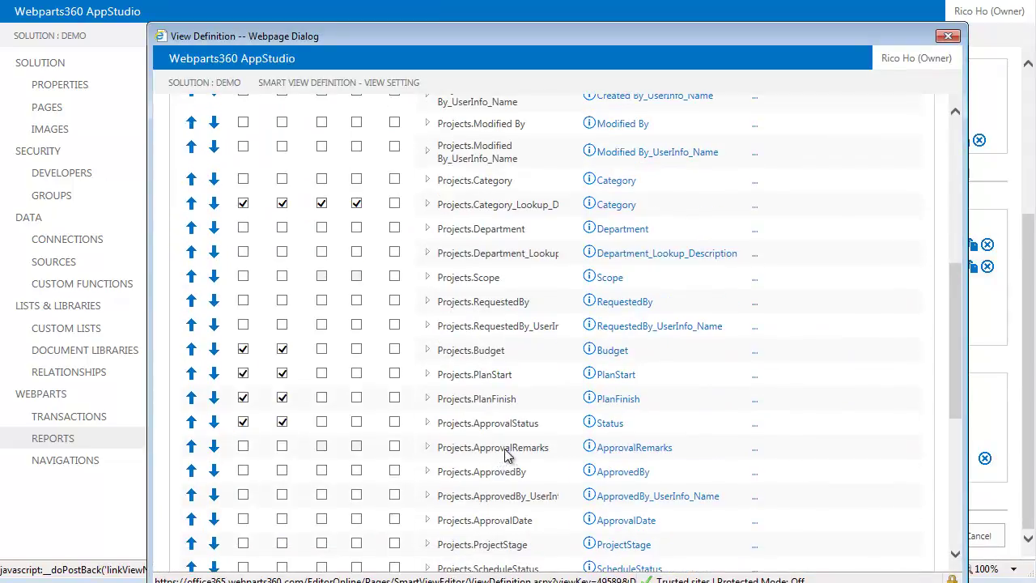
click(243, 422)
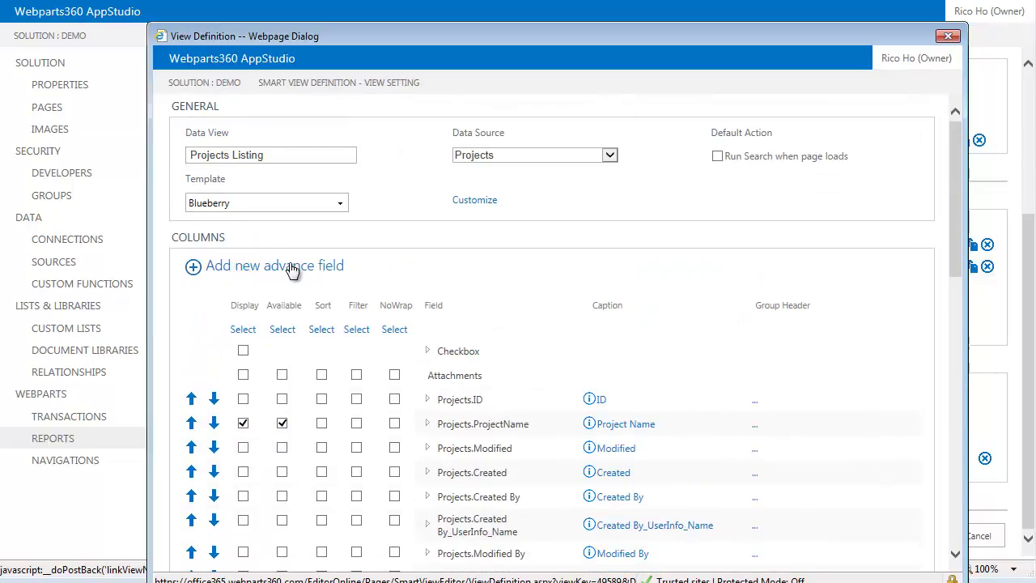
- Add an advance field titled Approval that shows a KPI icon of type Buttons, with Projects.ApprovalStatus as primary column
click(289, 267)
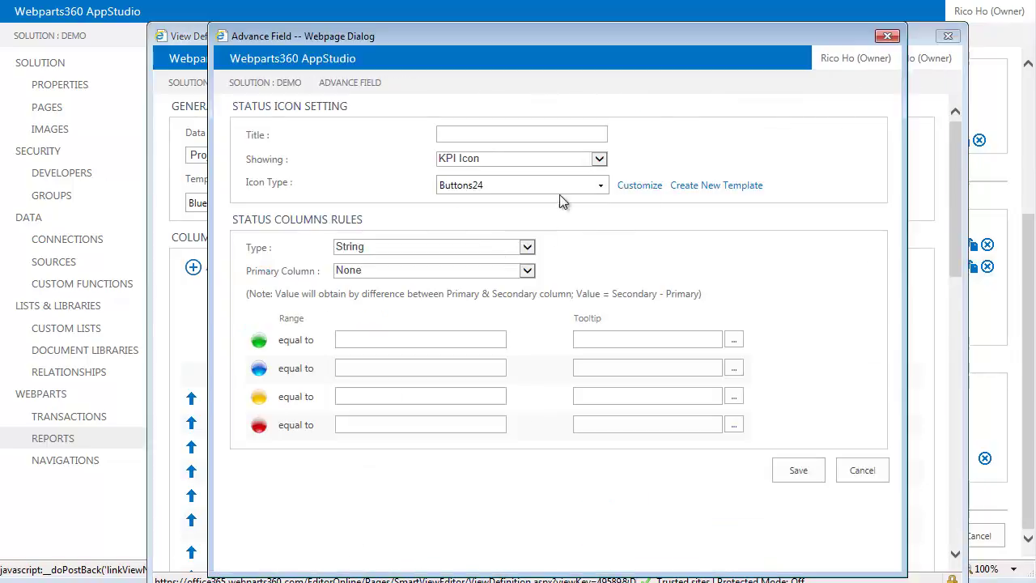
click(586, 191)
click(477, 252)
click(526, 271)
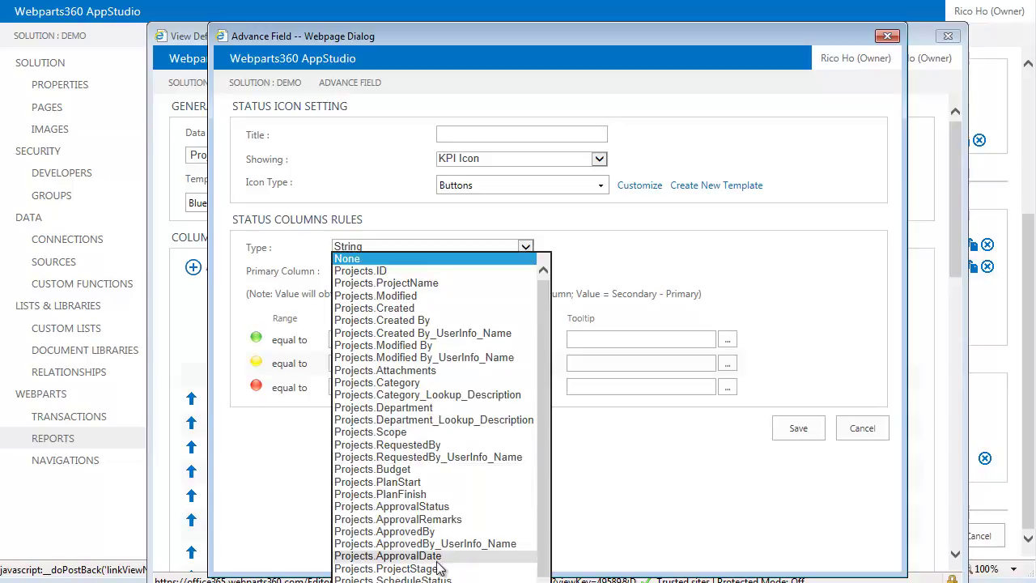
click(446, 507)
triple_click(525, 134)
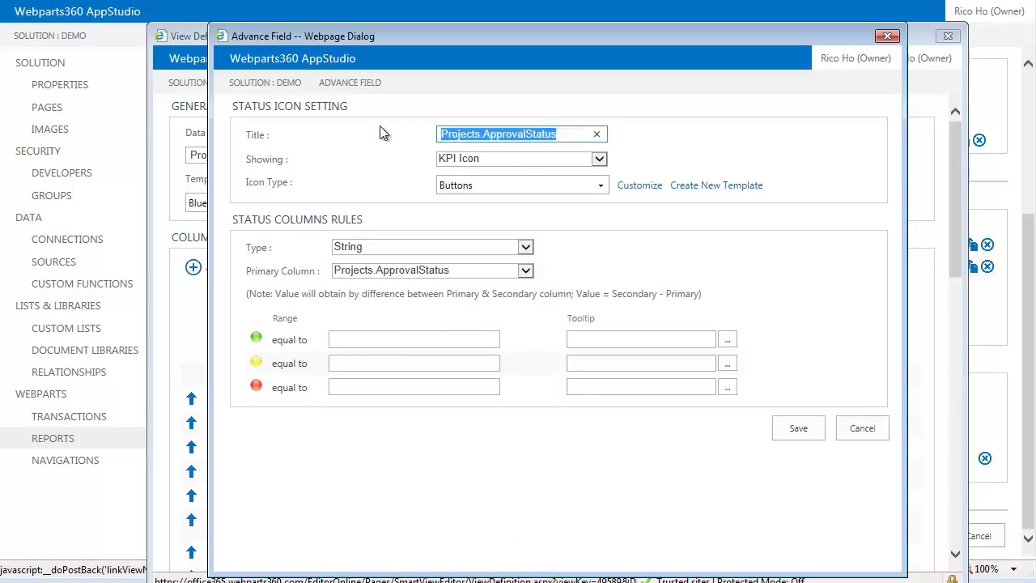
text(Approval)
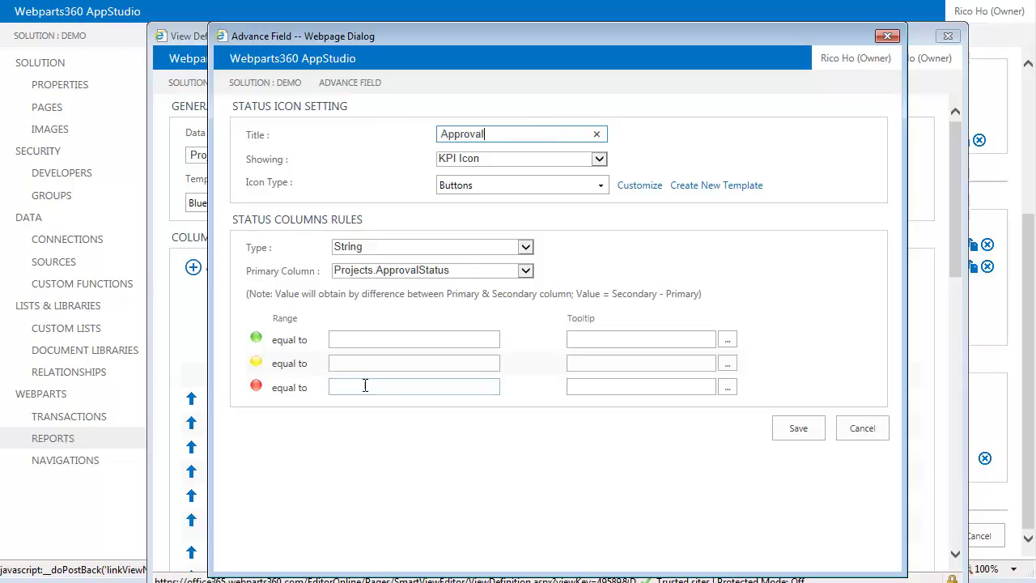
- Set the icon rules to green for Approved, yellow for Pending and red for Rejected, and save the field
click(370, 339)
text(Approved)
click(422, 362)
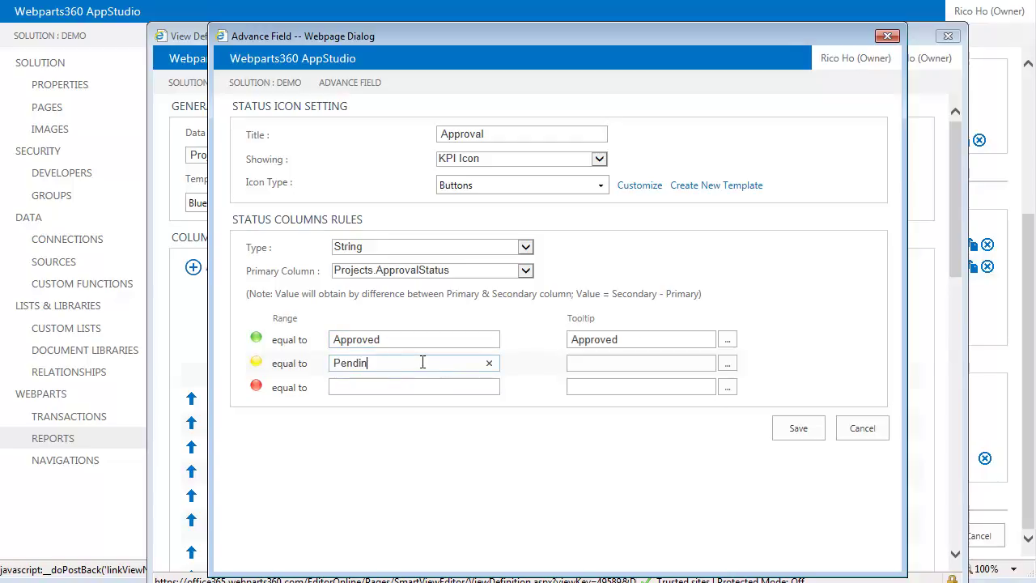
click(409, 387)
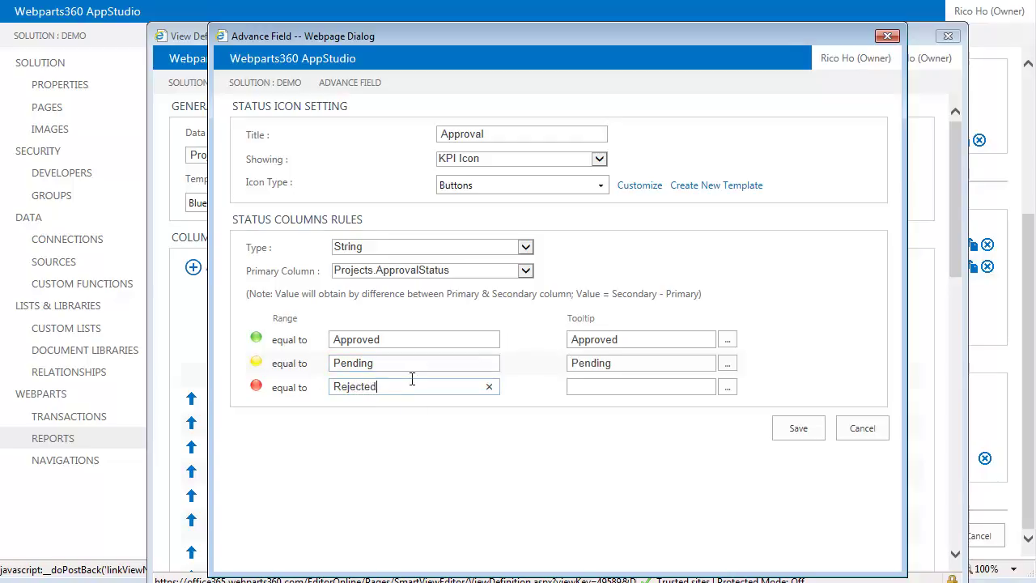
click(808, 429)
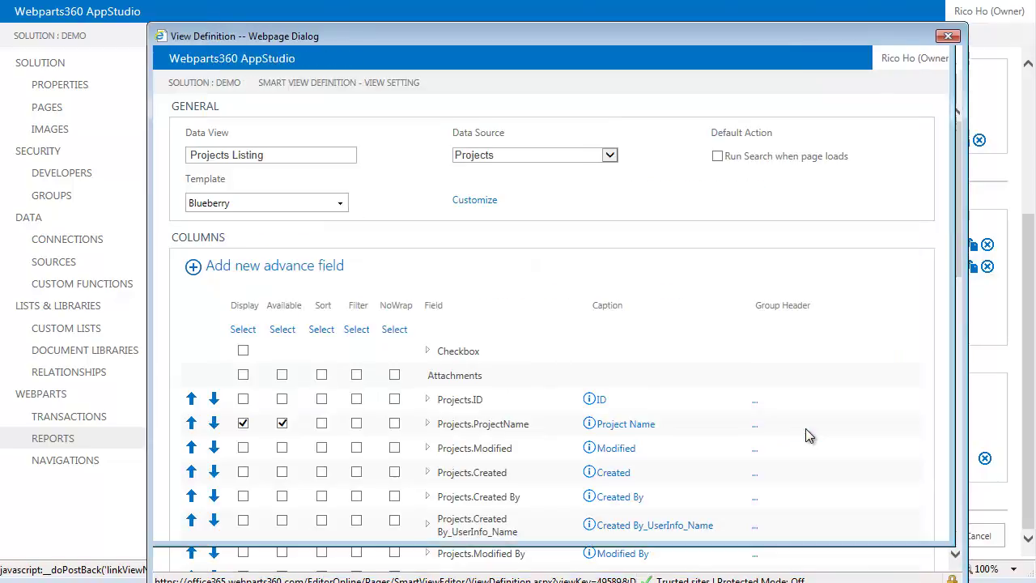
- Check the Approval field in the column list and save both the Projects Listing view and its definition
scroll(806, 429, down, 3)
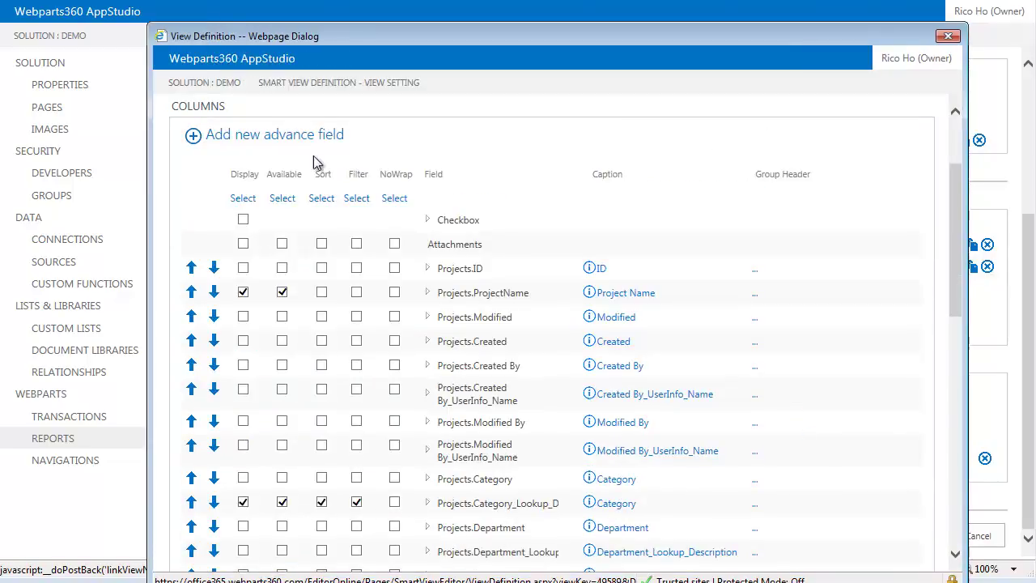
scroll(680, 435, down, 10)
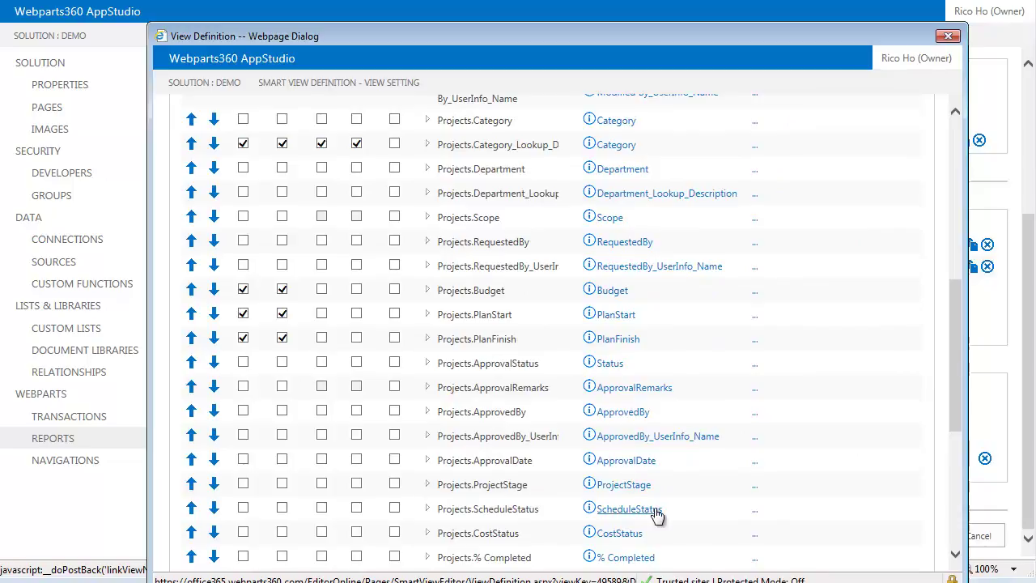
scroll(647, 501, down, 2)
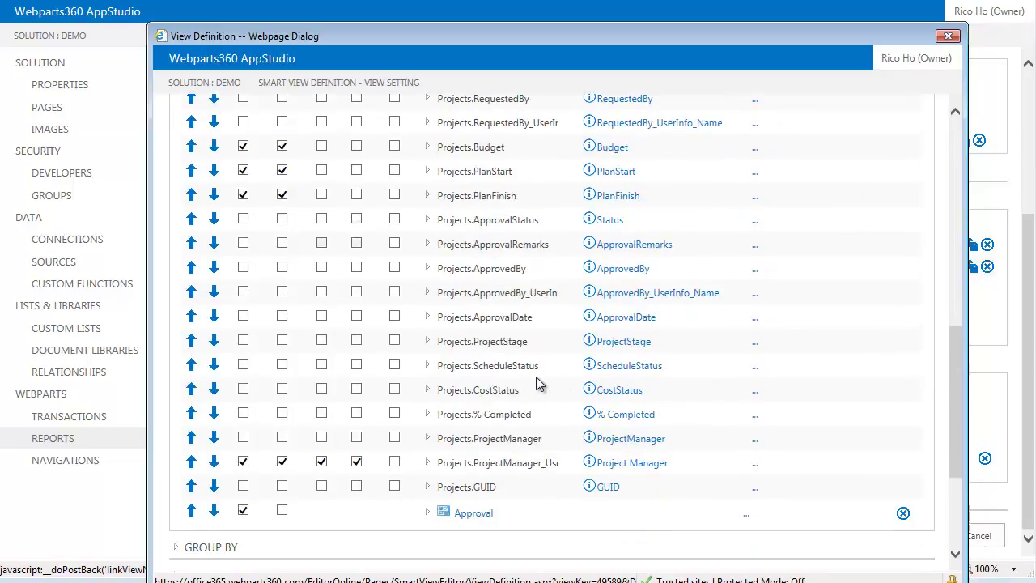
scroll(700, 392, up, 15)
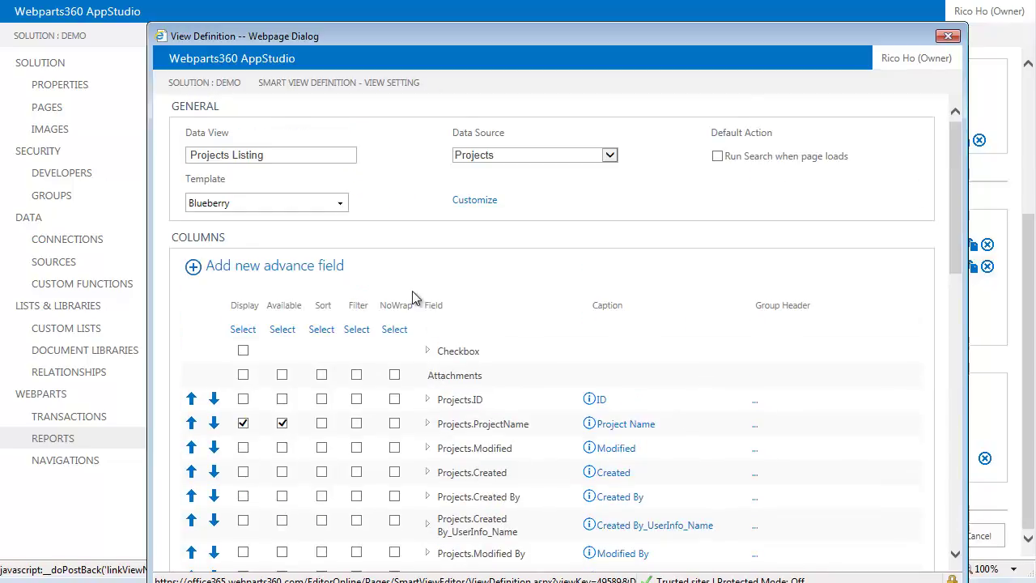
scroll(657, 393, down, 12)
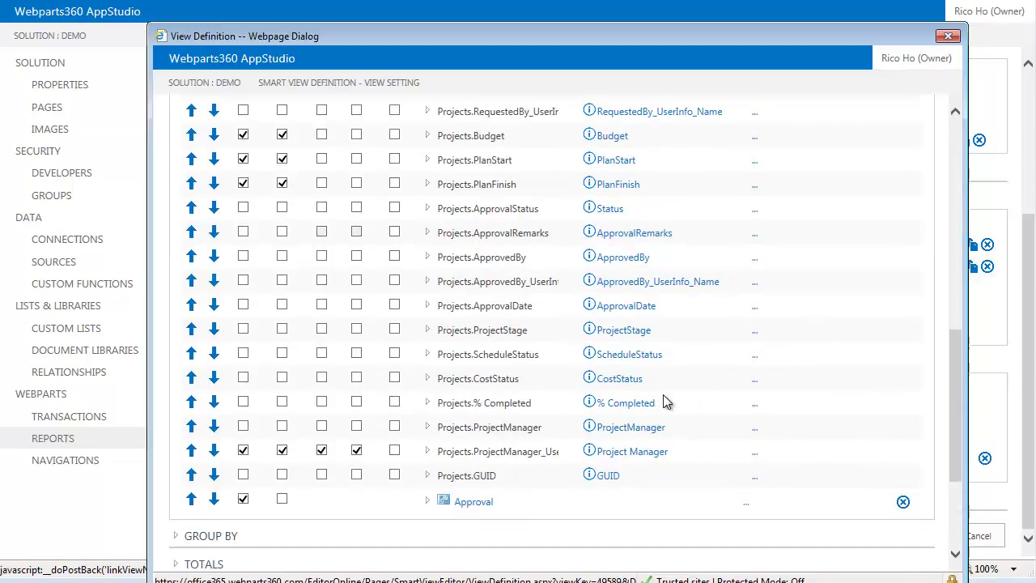
scroll(663, 396, down, 3)
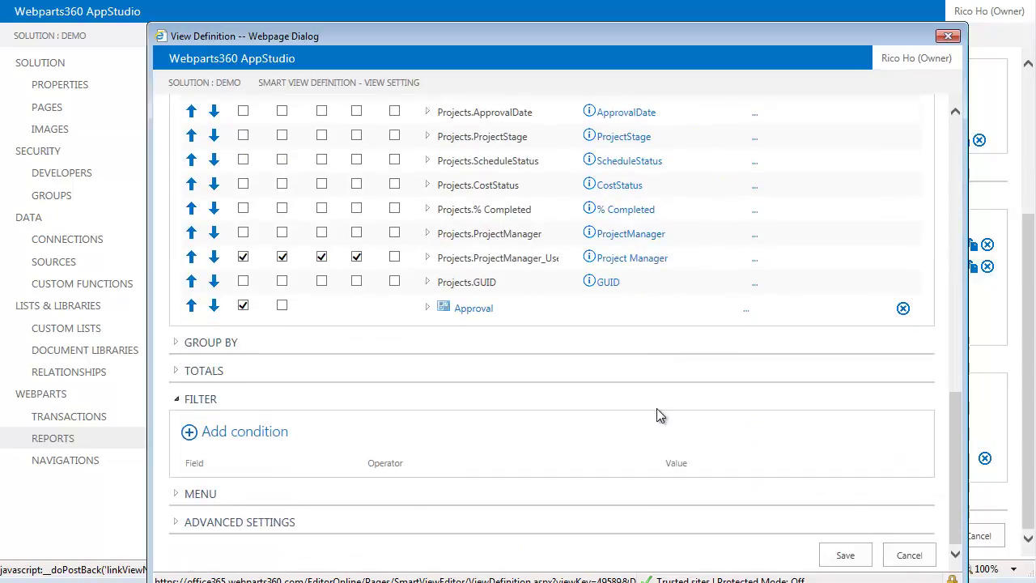
click(847, 558)
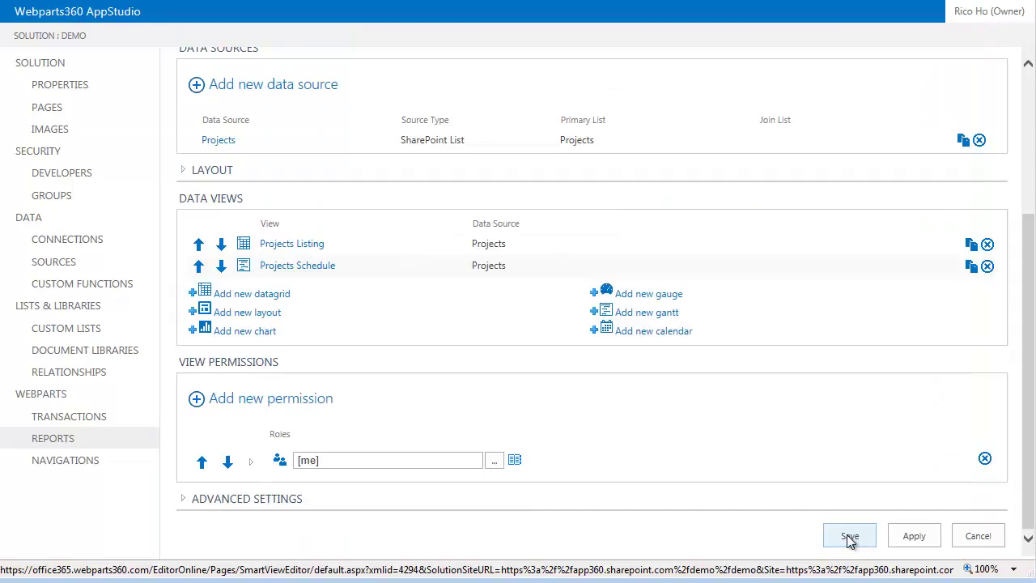
click(848, 537)
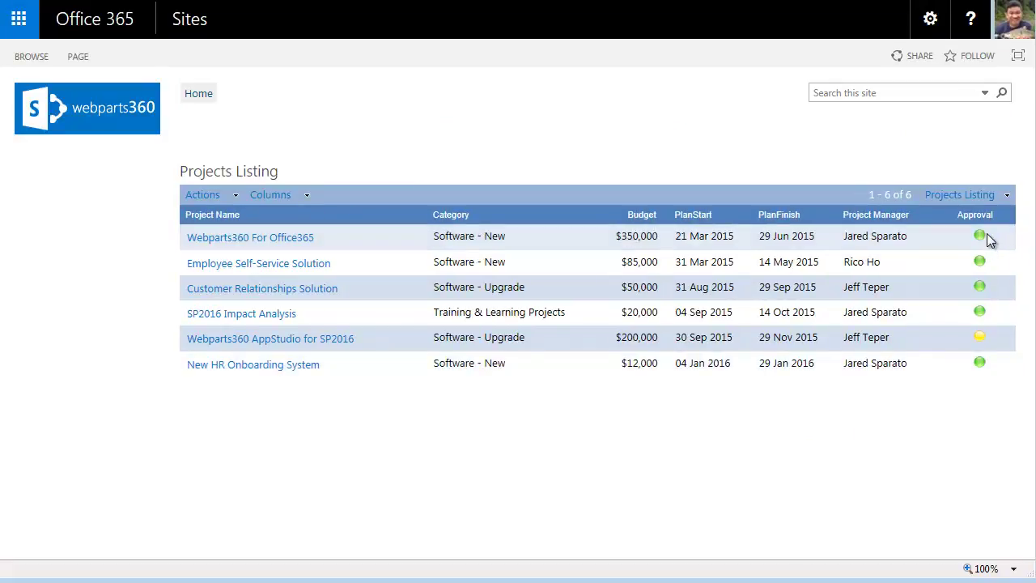
- Return to Webparts360 AppStudio and duplicate the Projects.Listing definition
mouse_move(980, 343)
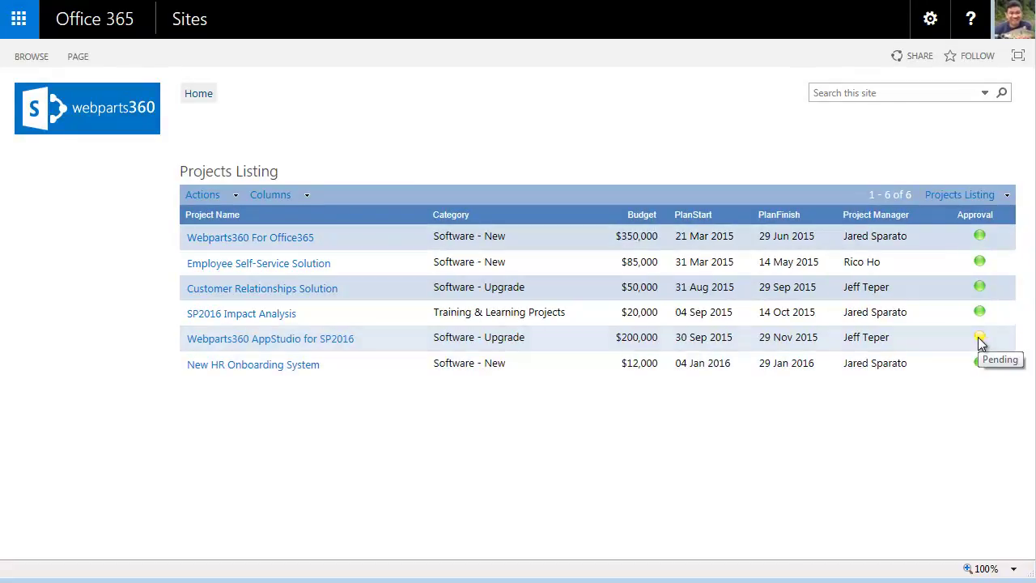
mouse_move(981, 317)
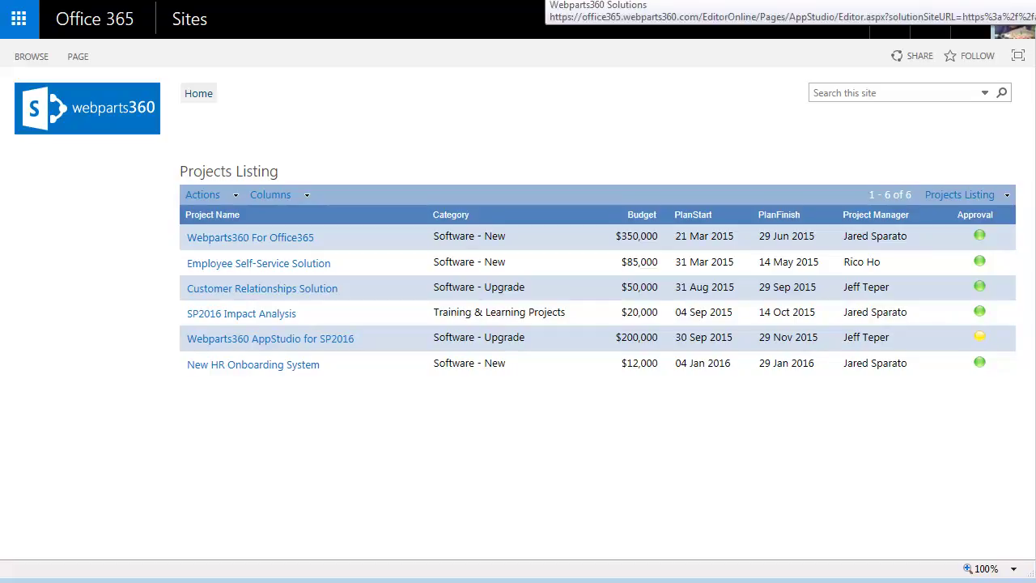
click(706, 1)
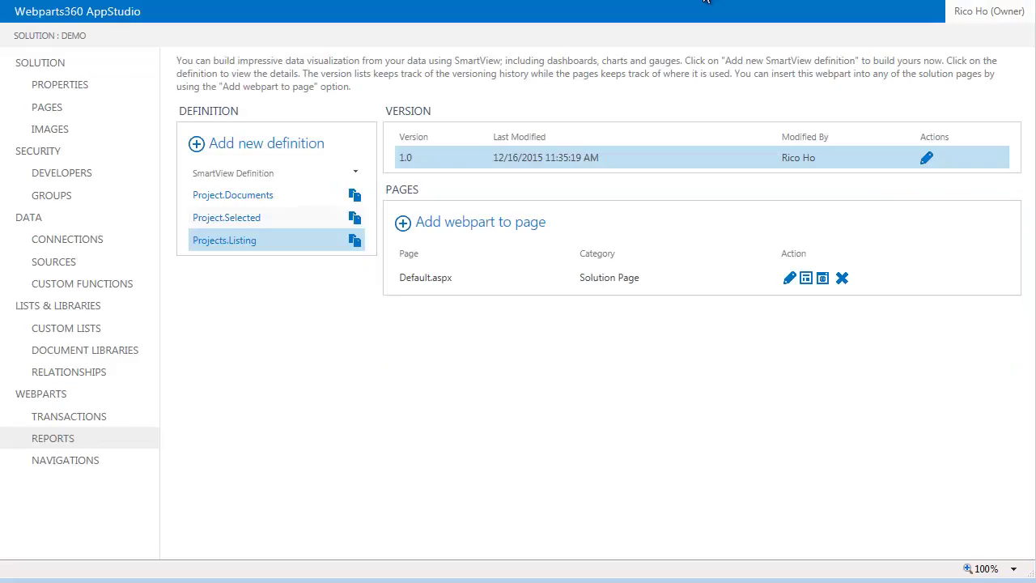
click(355, 240)
click(586, 349)
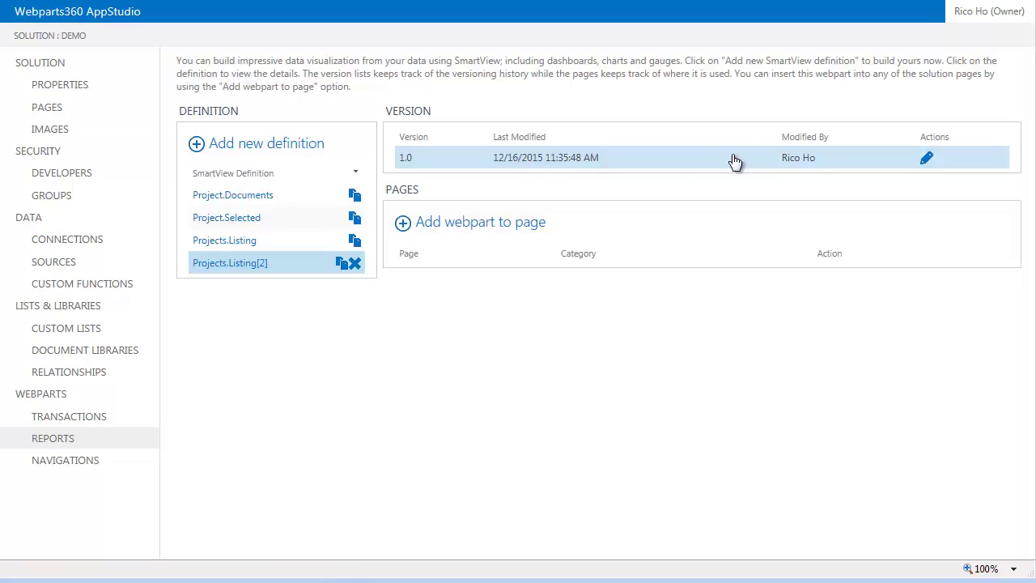
- Open version 1.0 of the duplicated definition and change its title to Projects.Search
click(737, 158)
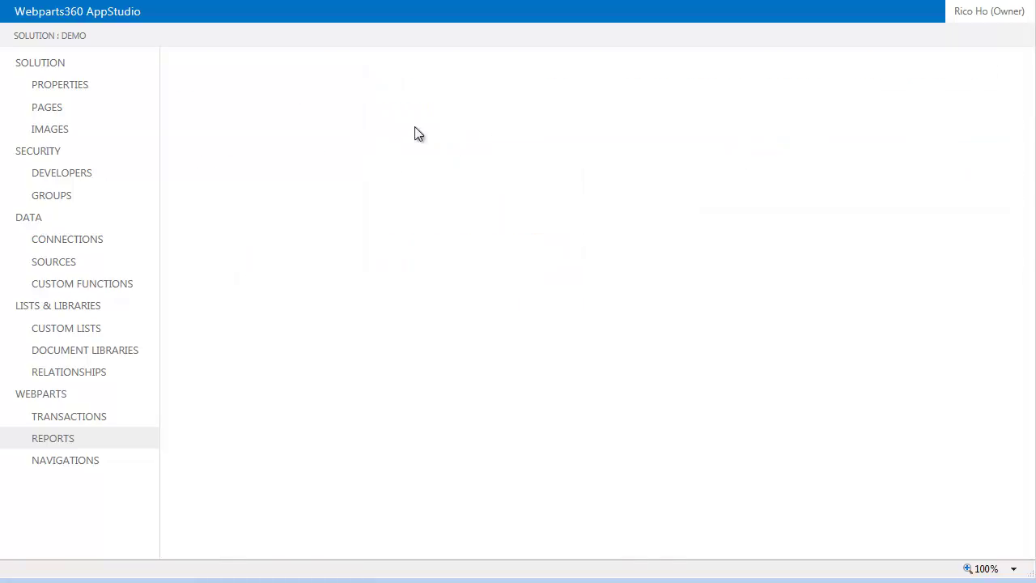
drag(239, 114, 398, 119)
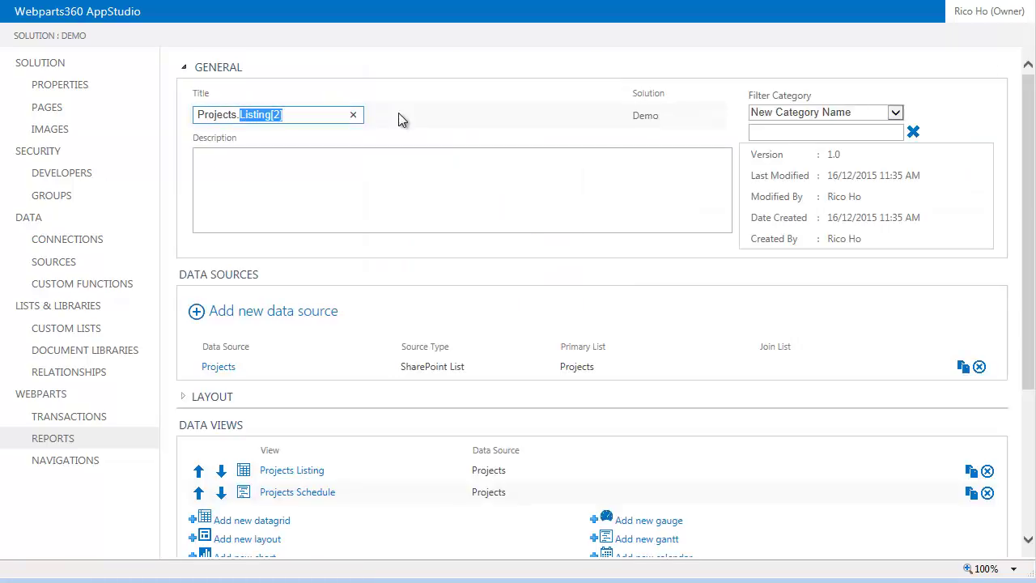
text(Search)
- Add a filter parameter on the Projects.ProjectName field to the Projects data source
scroll(587, 358, down, 1)
scroll(587, 358, down, 2)
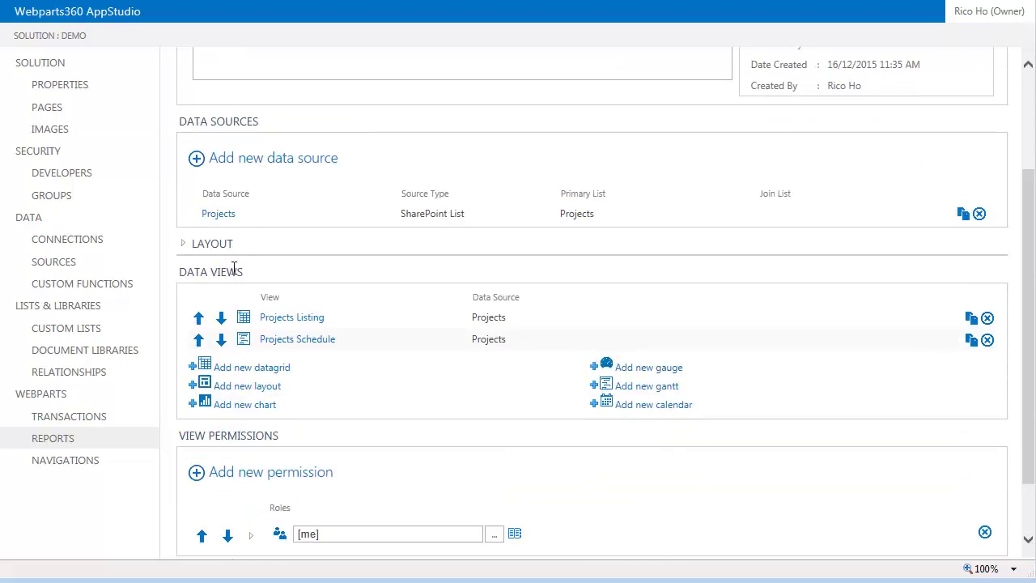
click(228, 216)
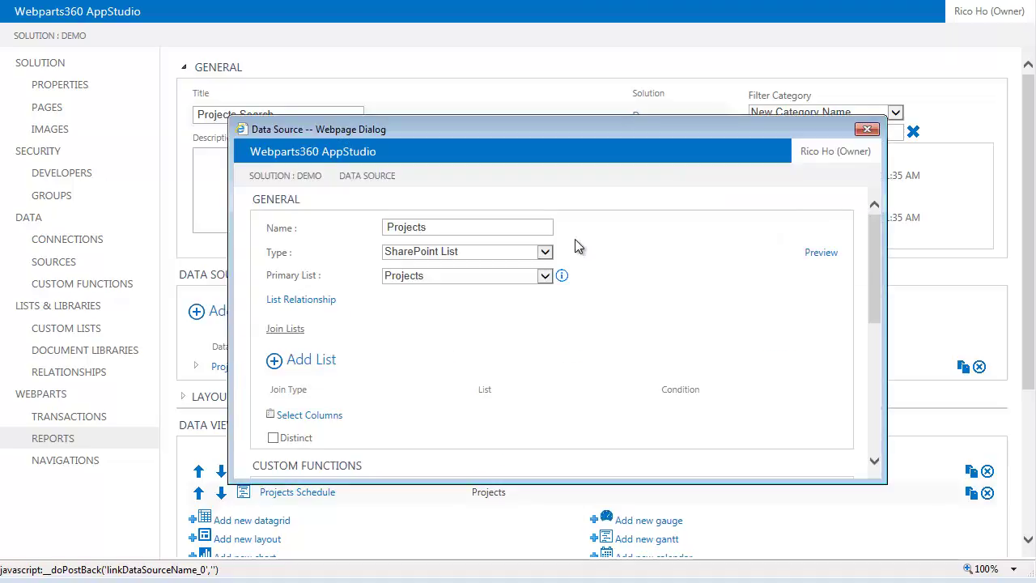
scroll(573, 242, down, 6)
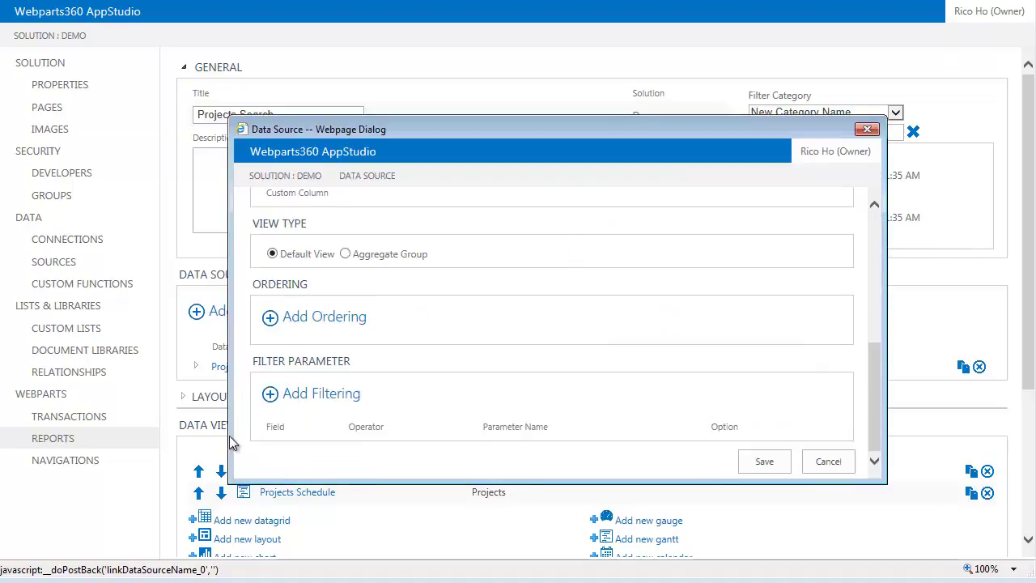
click(344, 397)
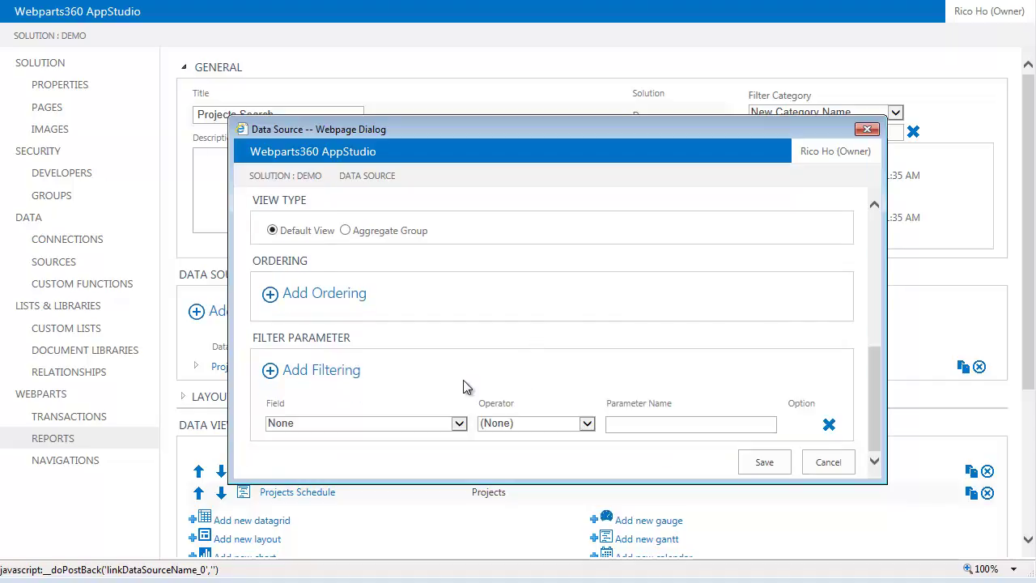
click(455, 423)
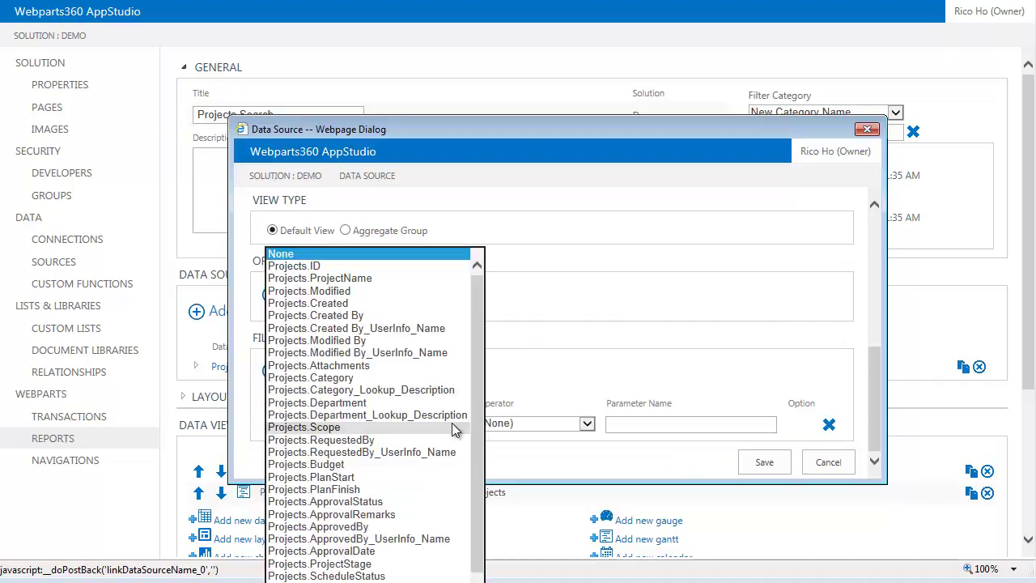
click(405, 278)
- Set the filter's operator to Like and its parameter name to Keyword, and copy that name
click(588, 424)
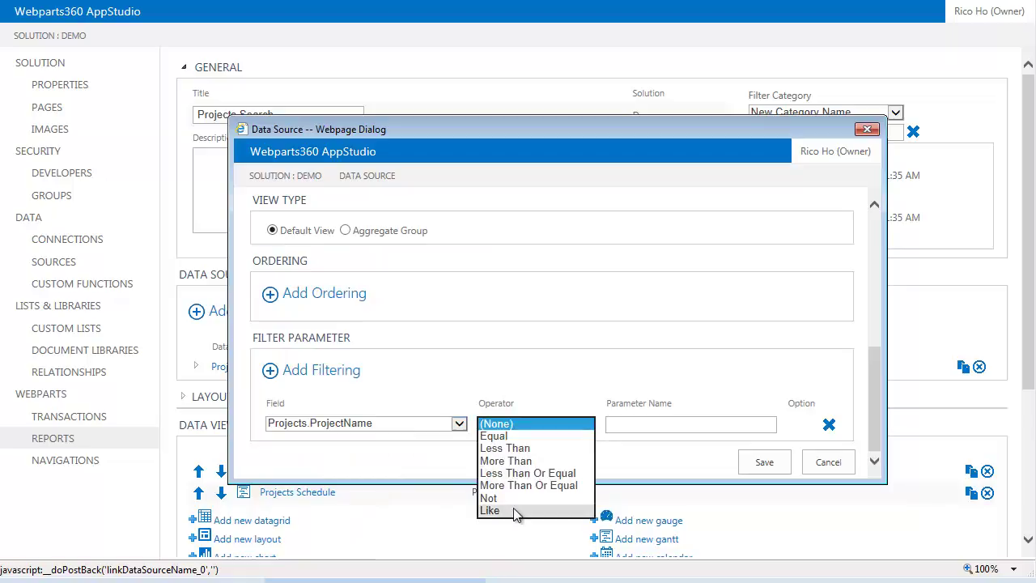
click(579, 511)
click(662, 423)
text(Keyword)
double_click(662, 423)
key(ctrl+c)
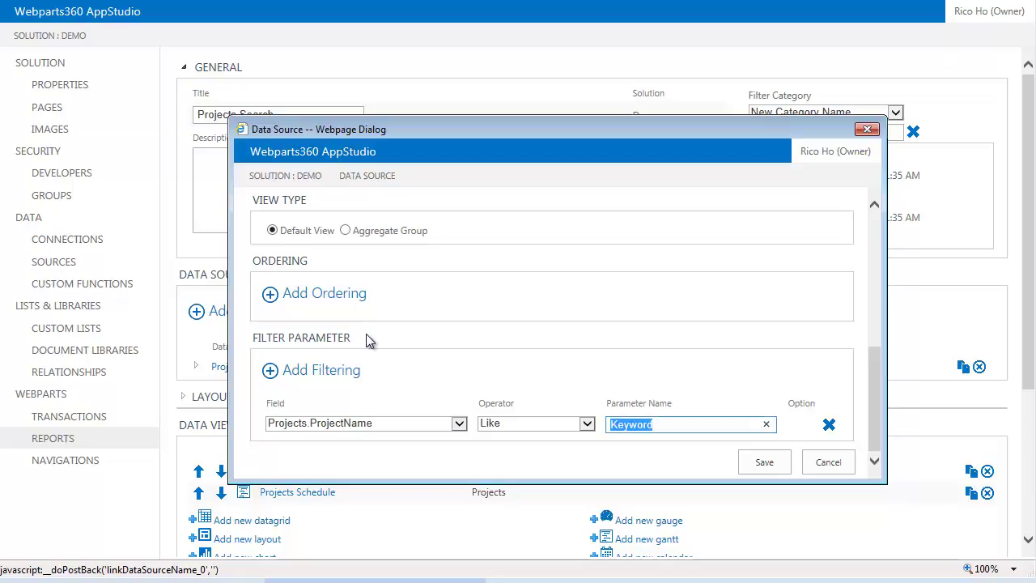
- Add a second filter parameter on Projects.Category_Lookup_Description with operator Like and parameter name Keyword
click(462, 340)
click(456, 410)
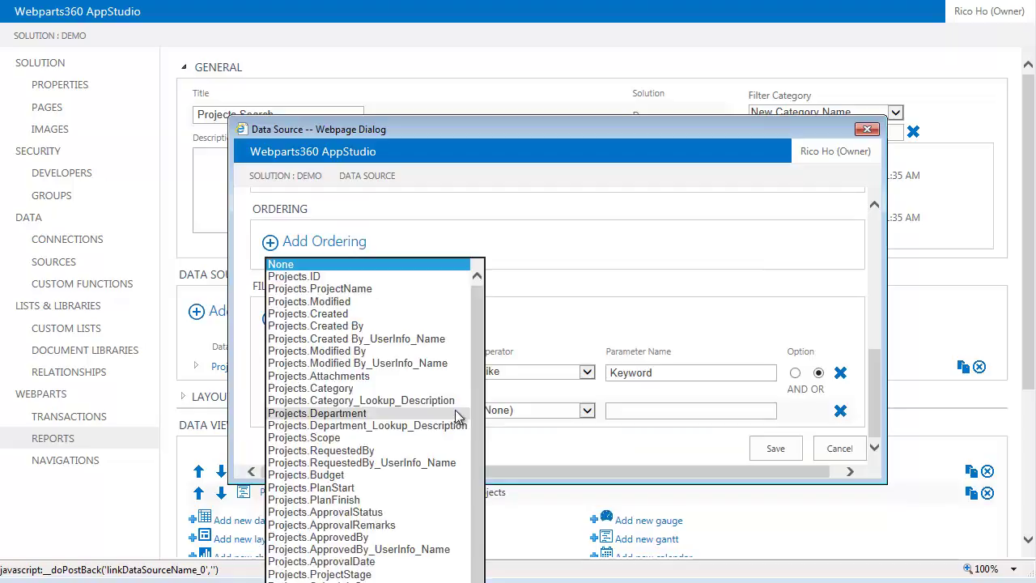
click(419, 399)
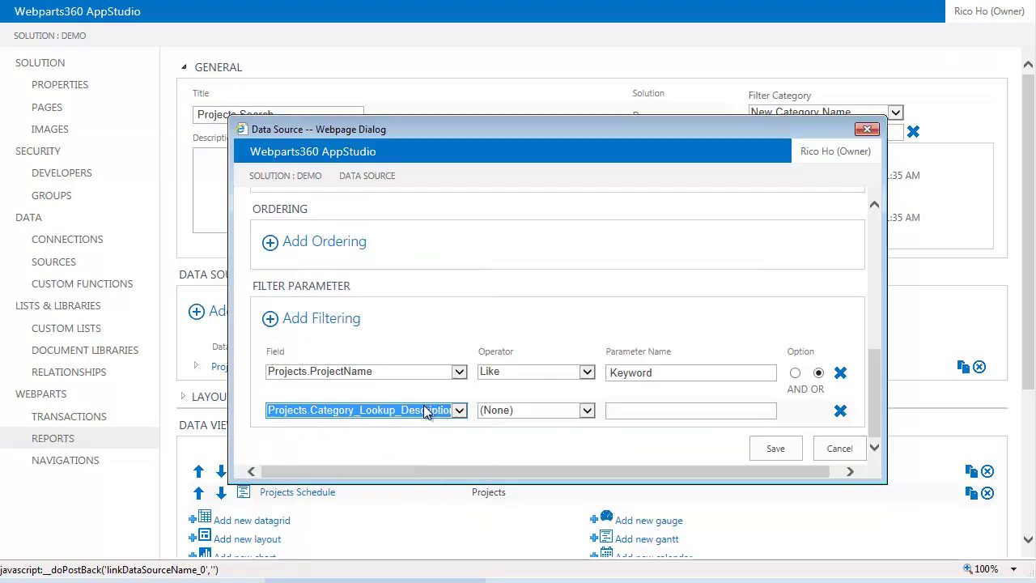
click(587, 411)
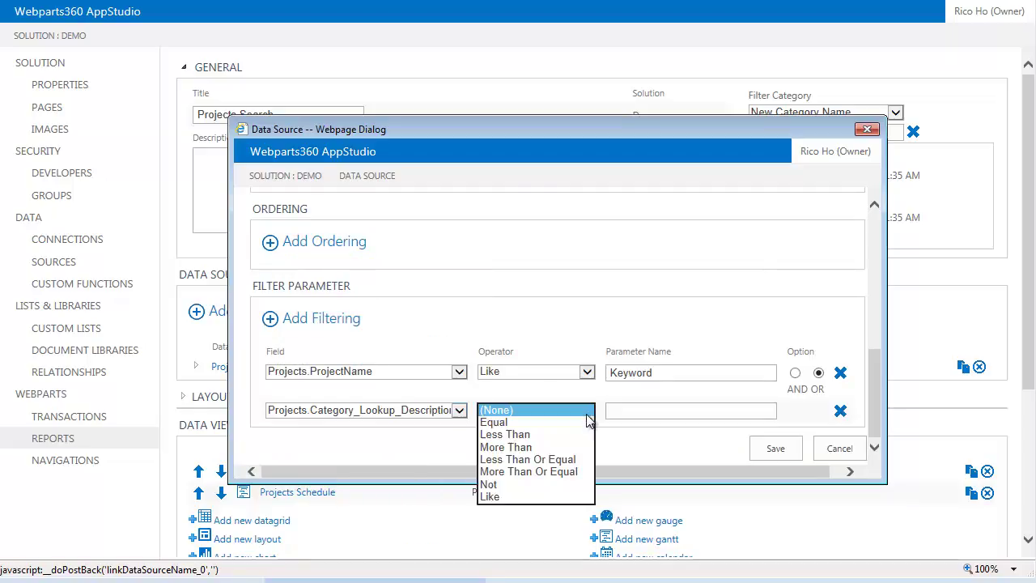
click(490, 496)
click(630, 413)
key(ctrl+v)
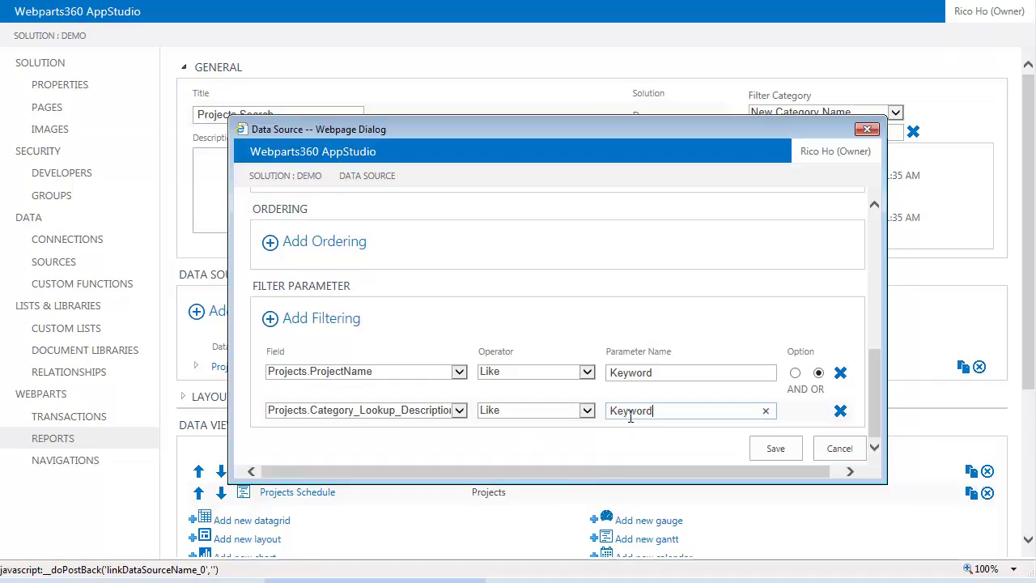
- Add a third filter parameter on Projects.Scope with operator Like and parameter name Keyword
click(346, 321)
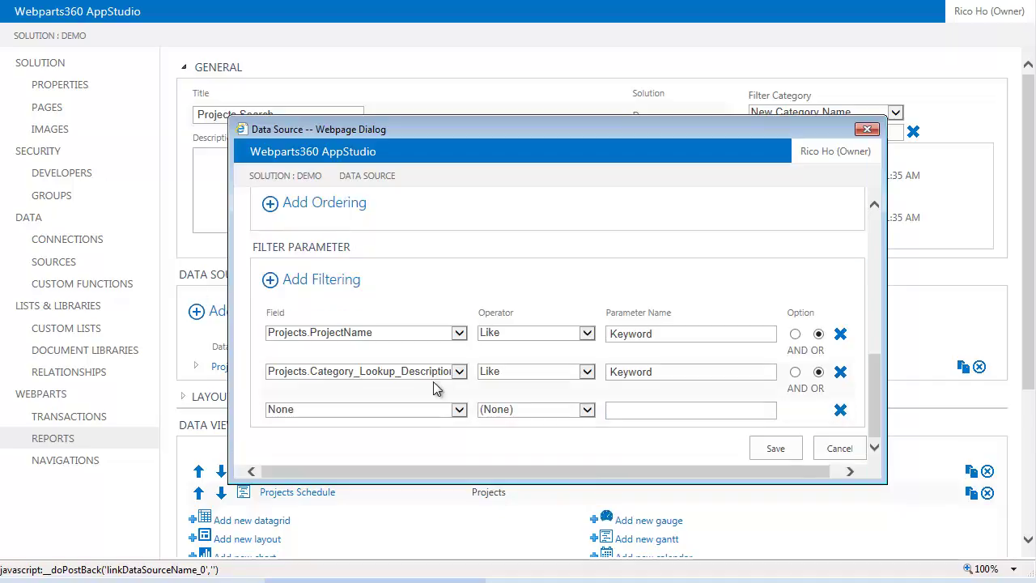
click(461, 412)
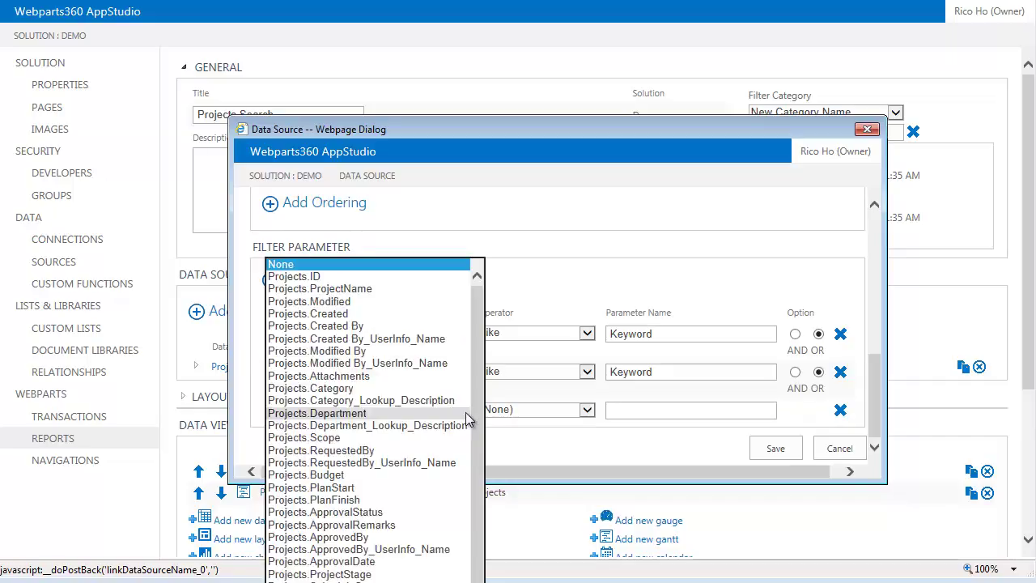
click(394, 438)
click(585, 410)
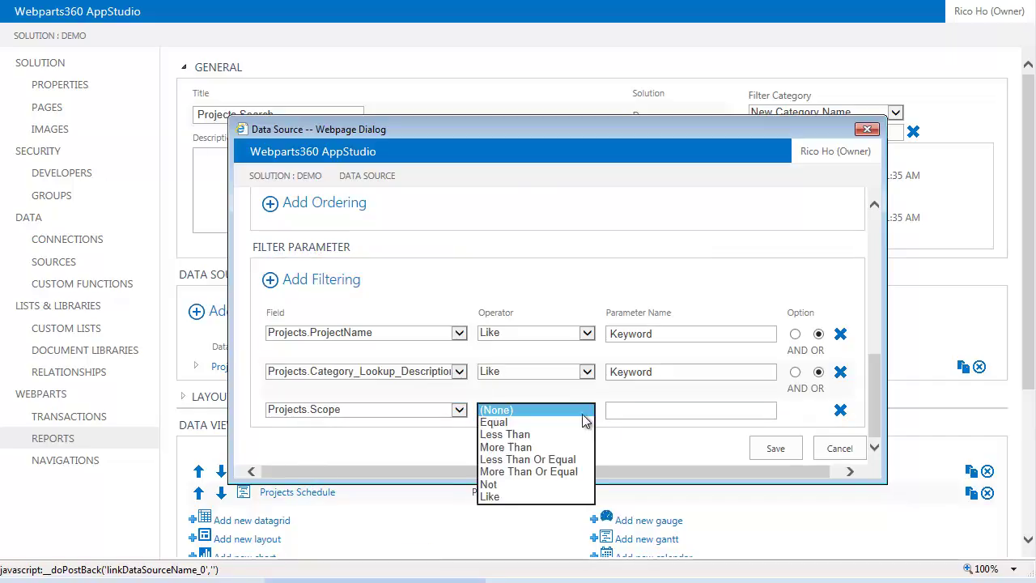
click(491, 496)
click(643, 409)
key(ctrl+v)
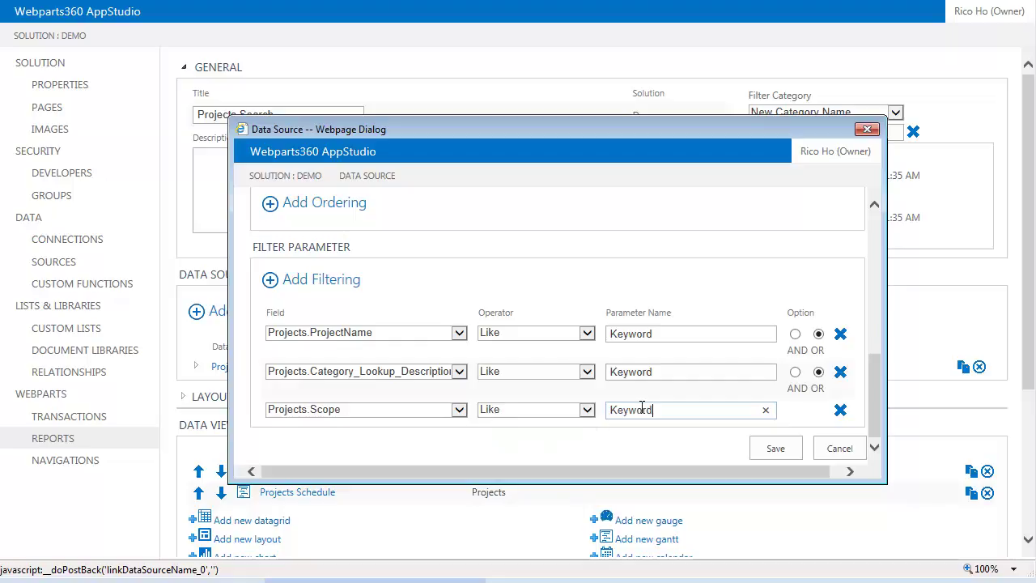
- Add a Like filter on Projects.Department_Lookup_Description with parameter name Keyword, and save the data source
click(332, 283)
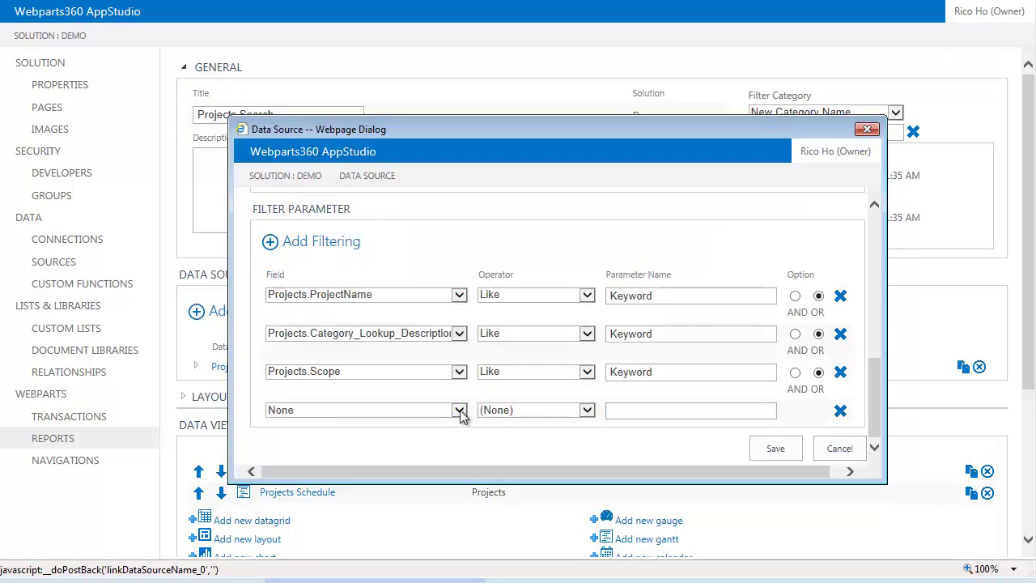
click(458, 410)
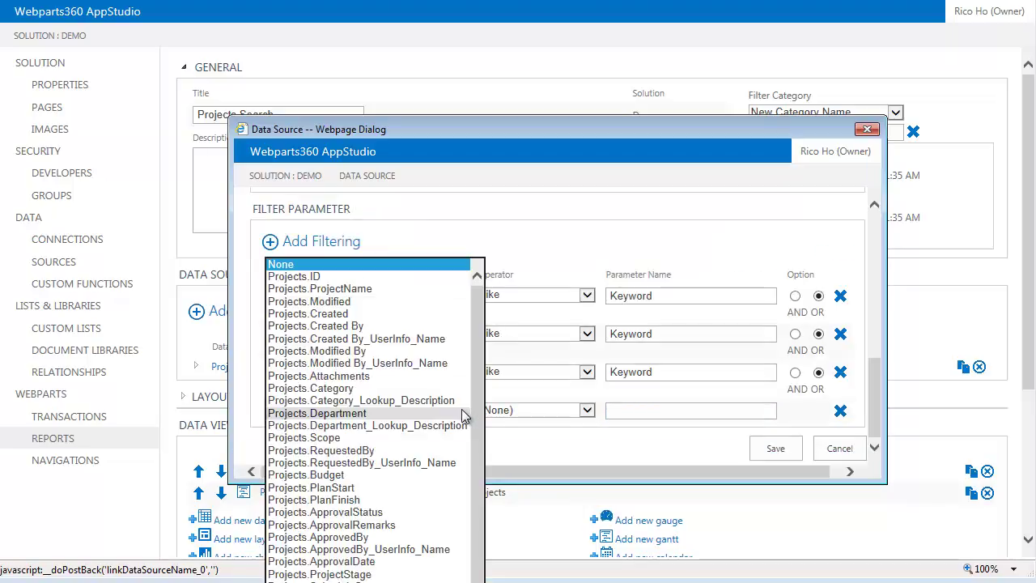
click(407, 426)
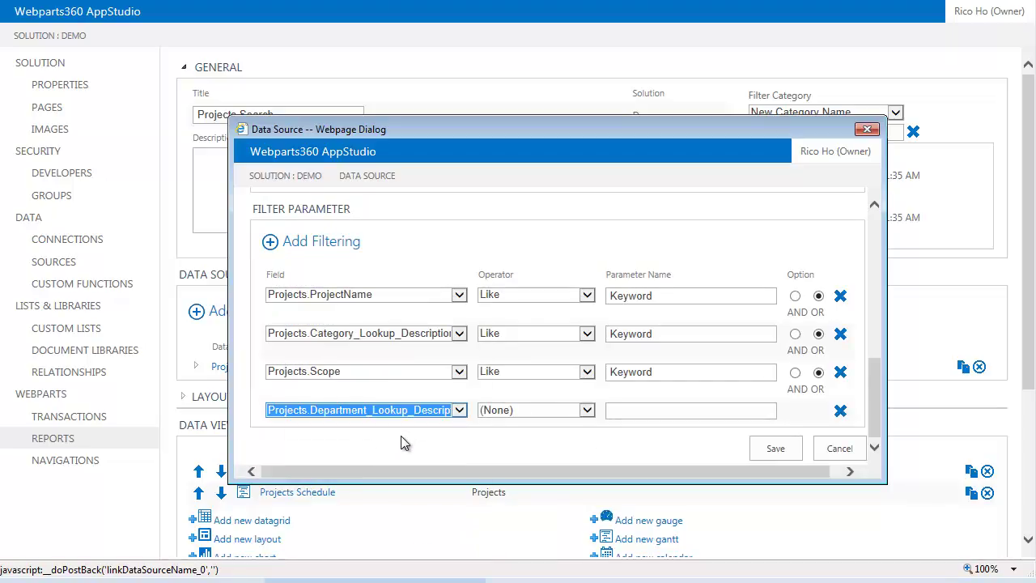
click(659, 408)
text(Keyword)
click(585, 409)
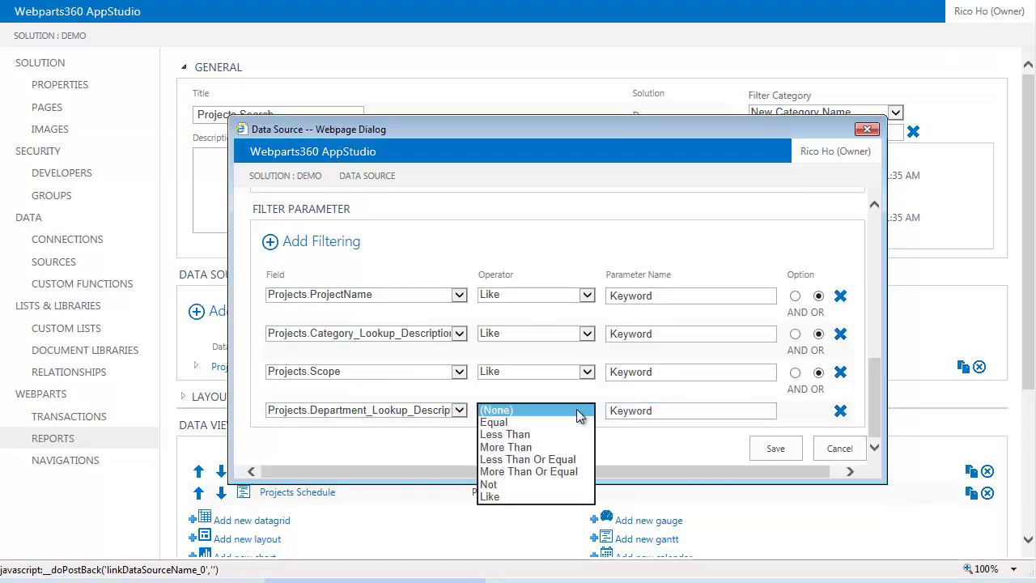
click(491, 496)
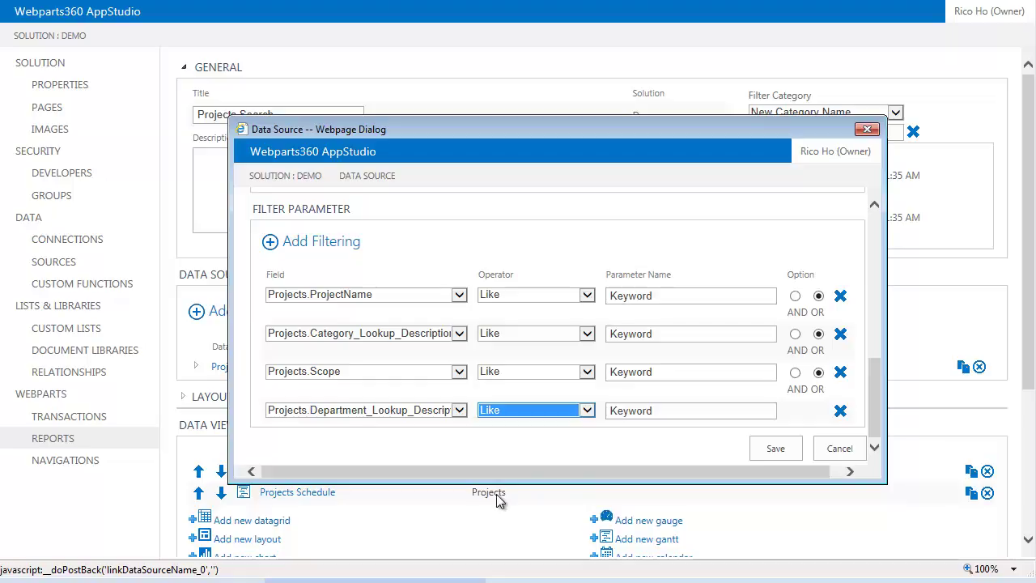
click(777, 450)
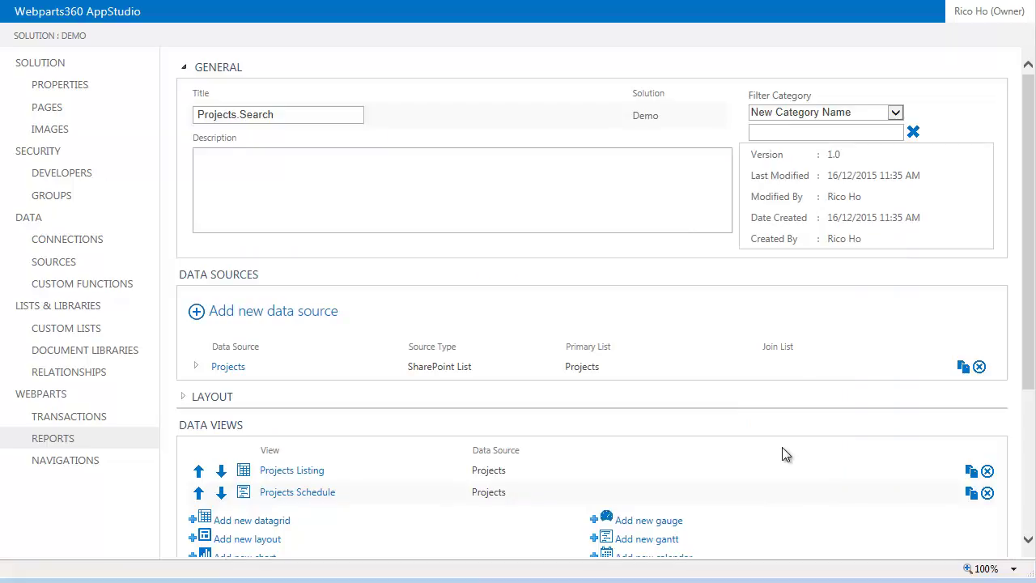
- Set the control type of the Projects data source's Keyword parameter to Text Box and save it
click(197, 369)
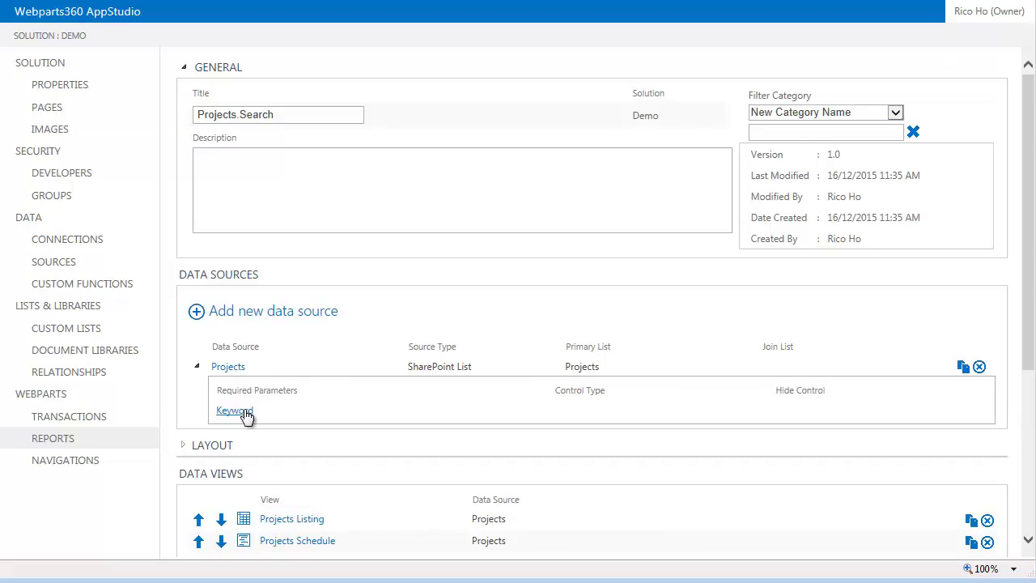
scroll(247, 414, down, 3)
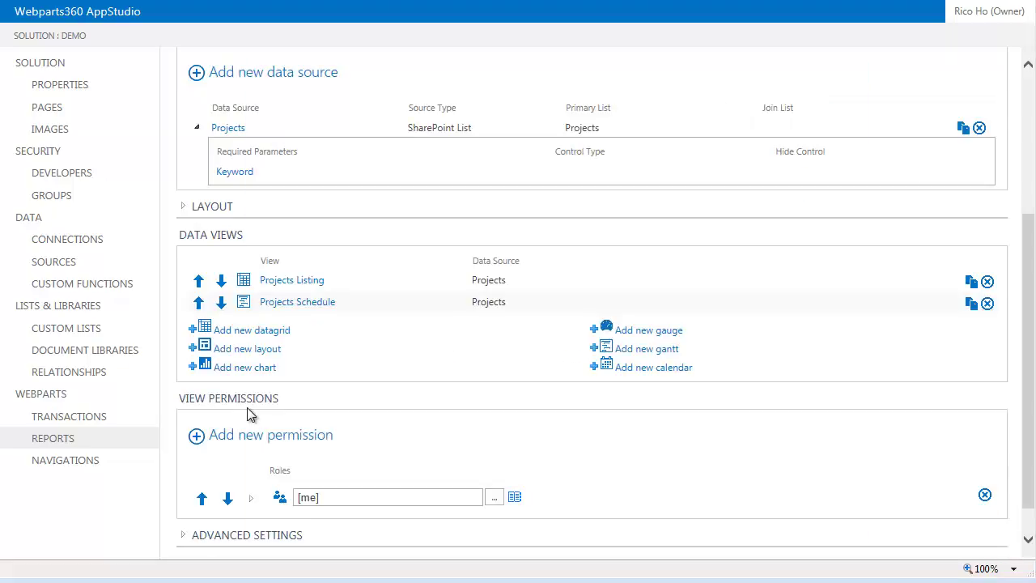
click(620, 276)
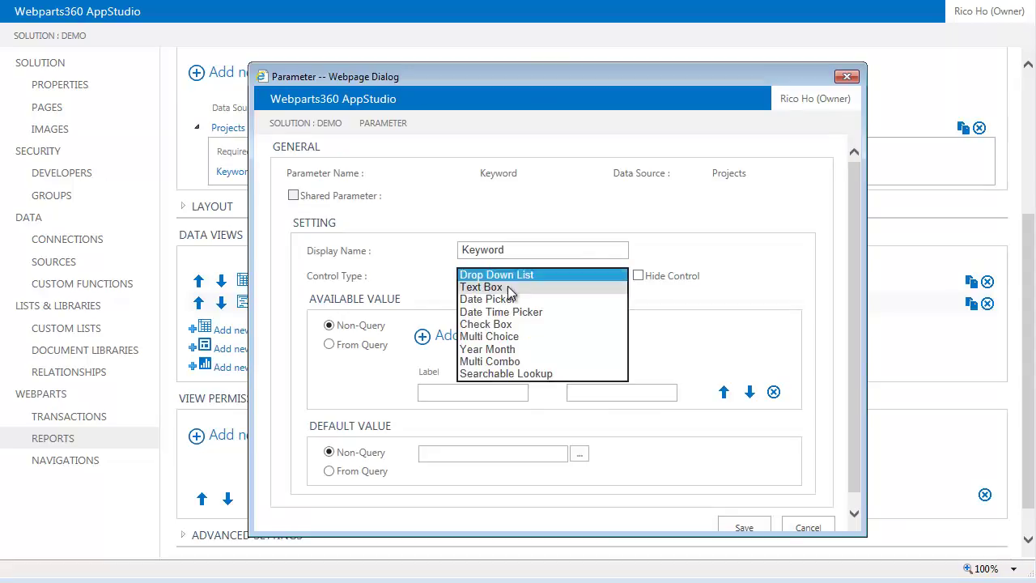
click(511, 287)
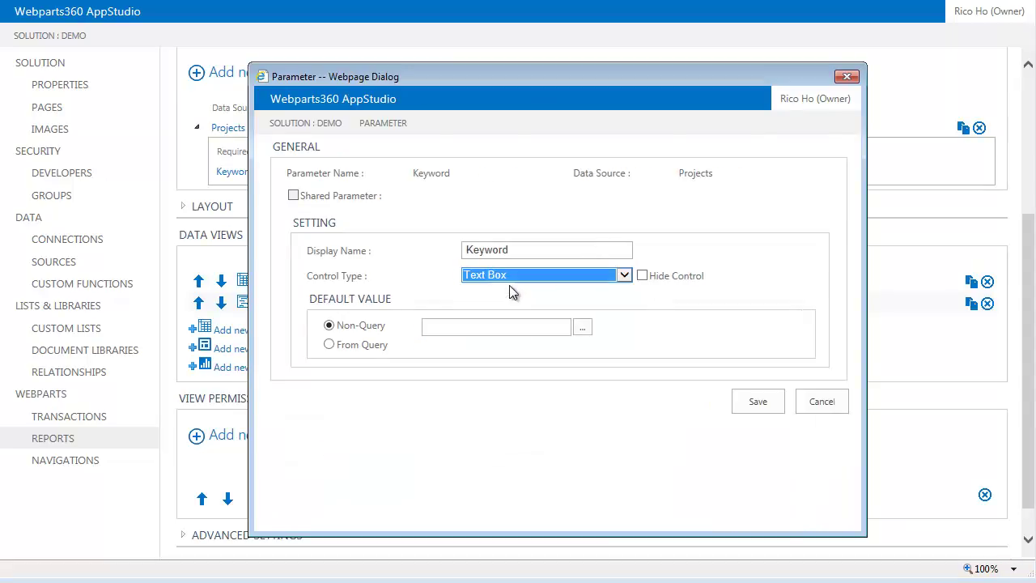
click(759, 405)
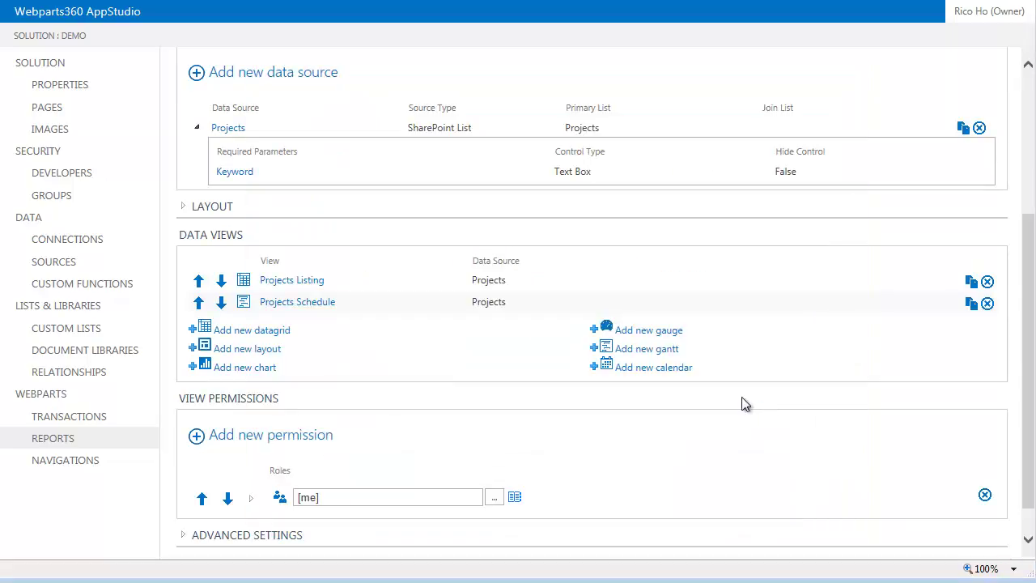
- Place the view button on the same line with the last control, caption it Search, and save the report definition
click(184, 208)
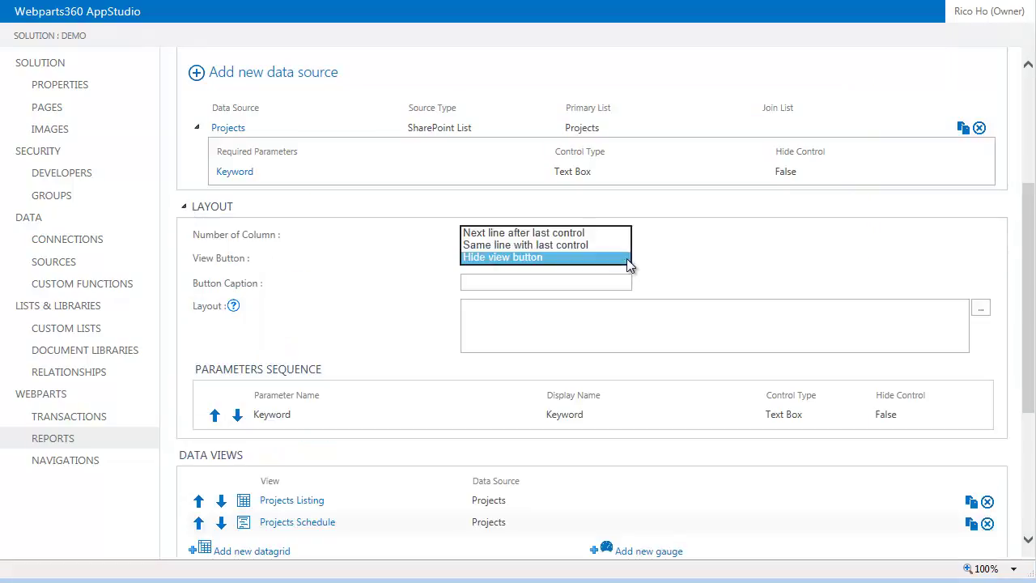
click(549, 244)
click(548, 279)
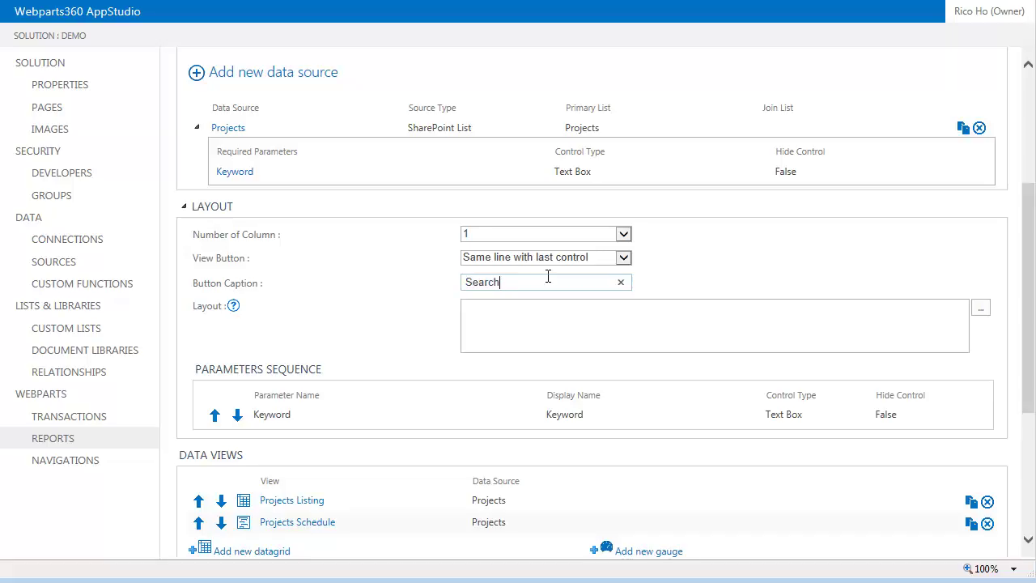
scroll(658, 326, down, 3)
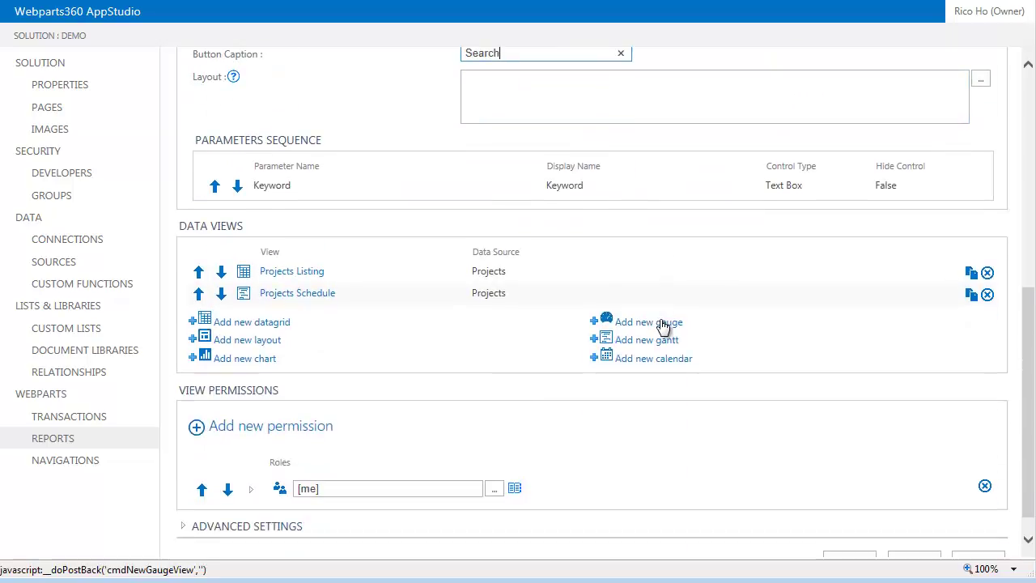
click(817, 405)
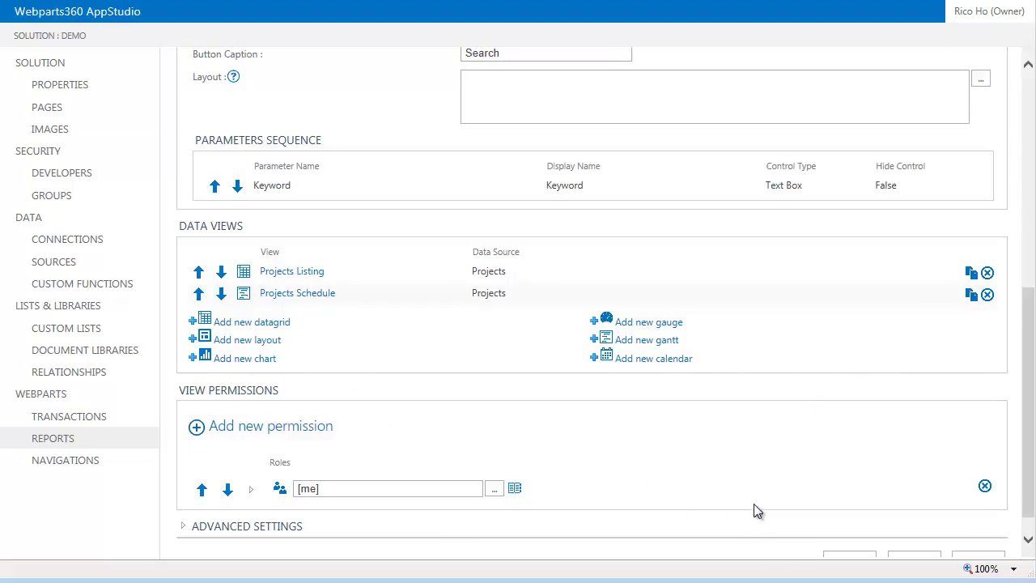
scroll(753, 507, down, 1)
click(861, 538)
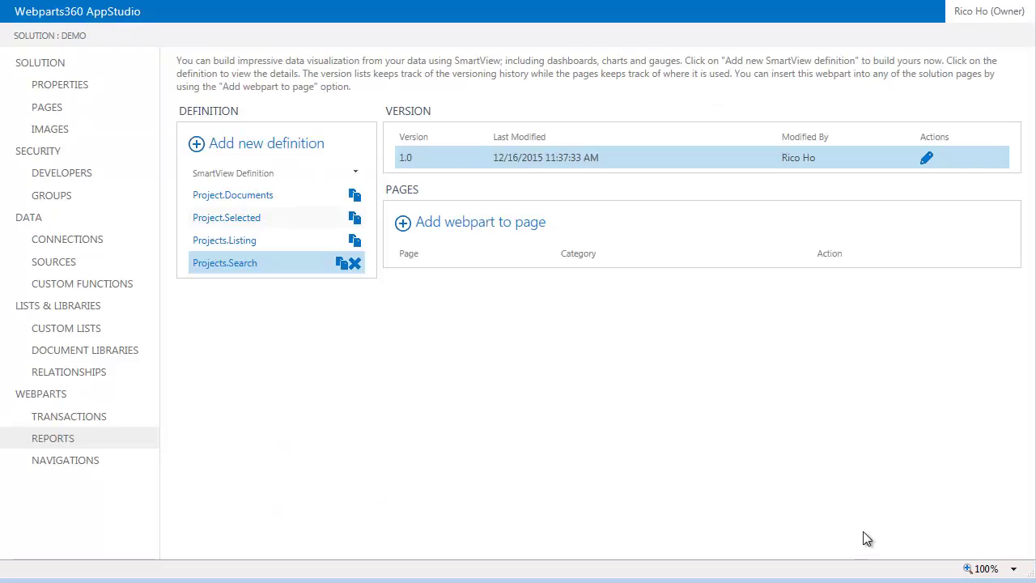
- Start adding the Projects.Search webpart to a new solution page with the file name SearchProject
click(475, 227)
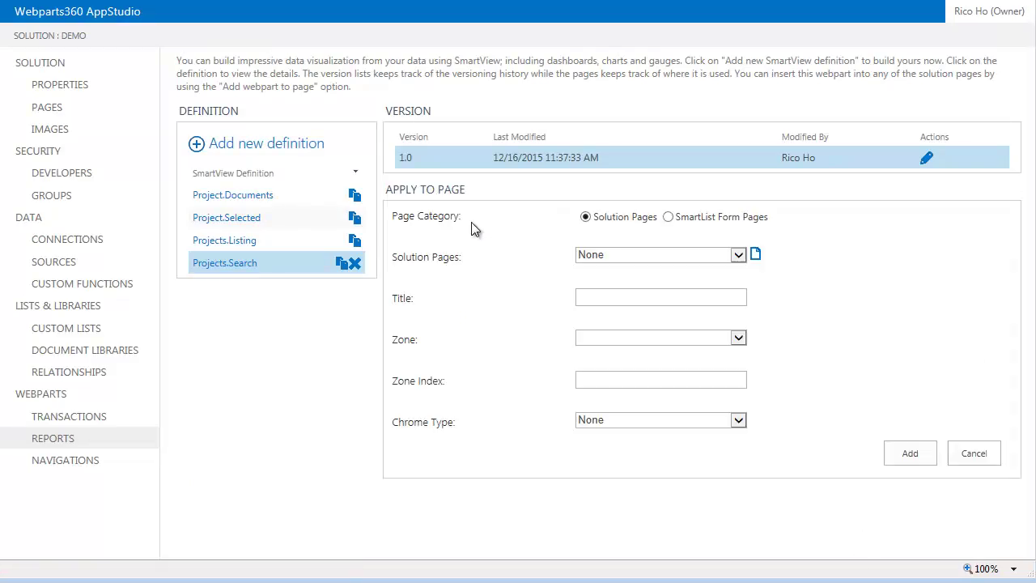
click(738, 256)
click(757, 257)
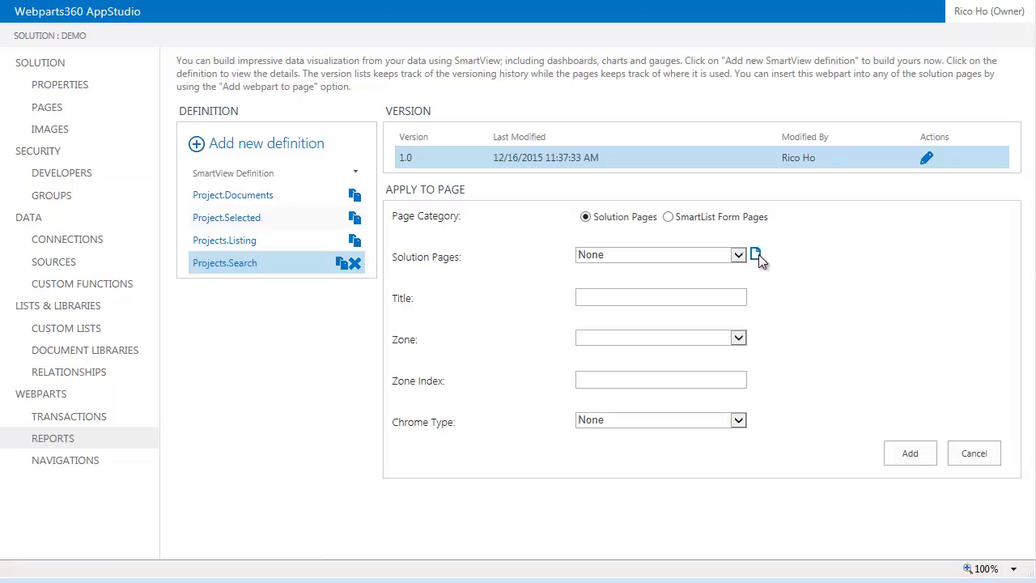
click(756, 256)
click(468, 128)
text(SearchProject)
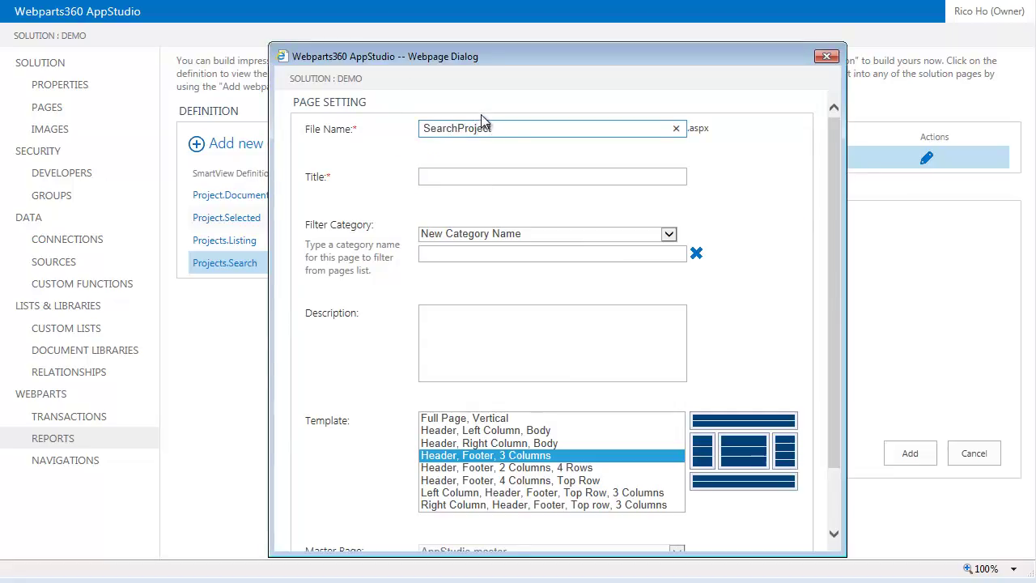
- Title the new page Search for Project, enter Search as its filter category, and create the page
click(550, 176)
click(459, 175)
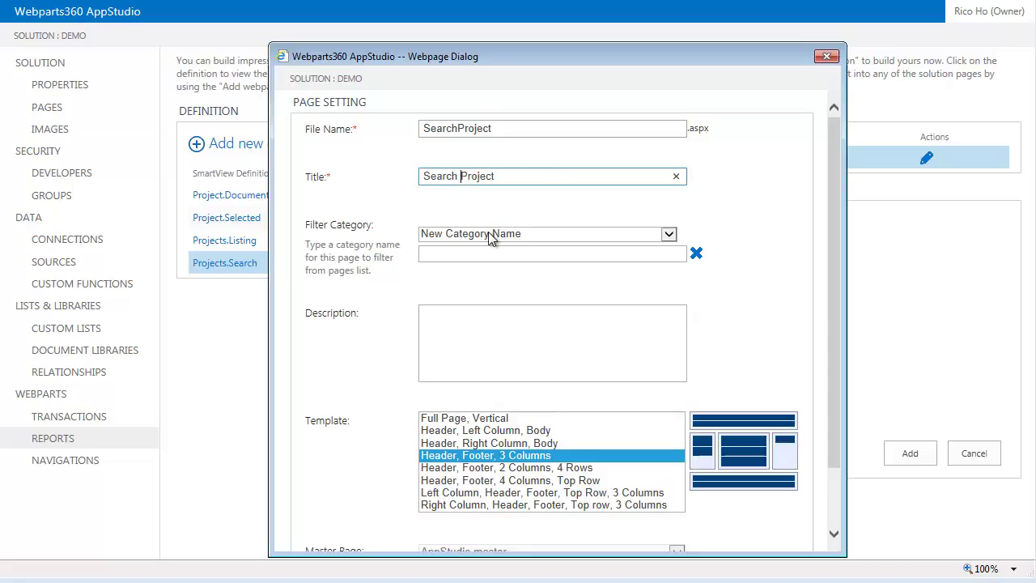
text(fopr)
key(Left)
key(Left)
key(Delete)
click(472, 251)
text(Search)
scroll(566, 323, down, 2)
click(709, 533)
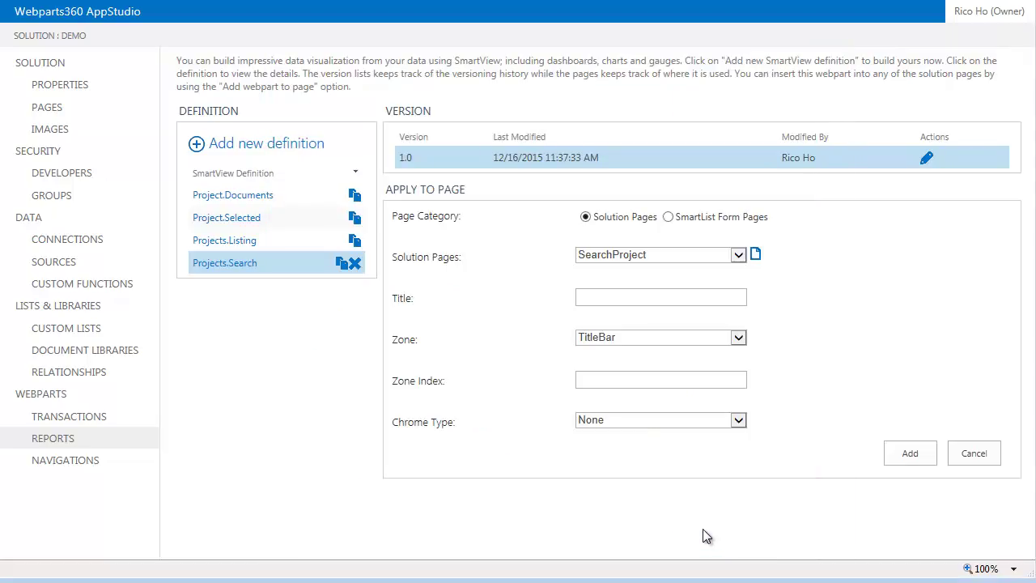
- Add the webpart to the SearchProject page in the Header zone with the title Search and a different chrome type
click(740, 338)
click(626, 351)
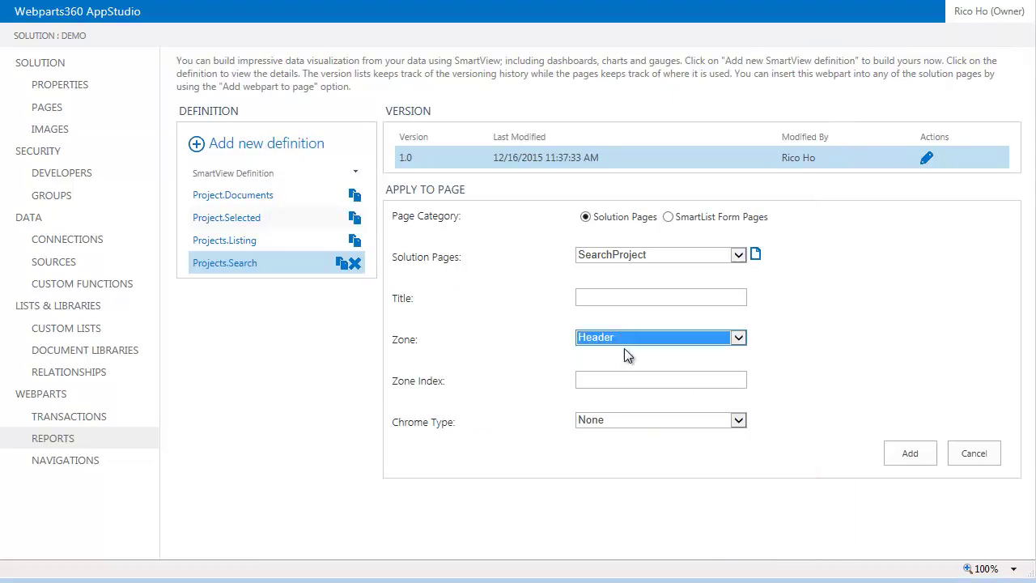
click(633, 297)
text(Search)
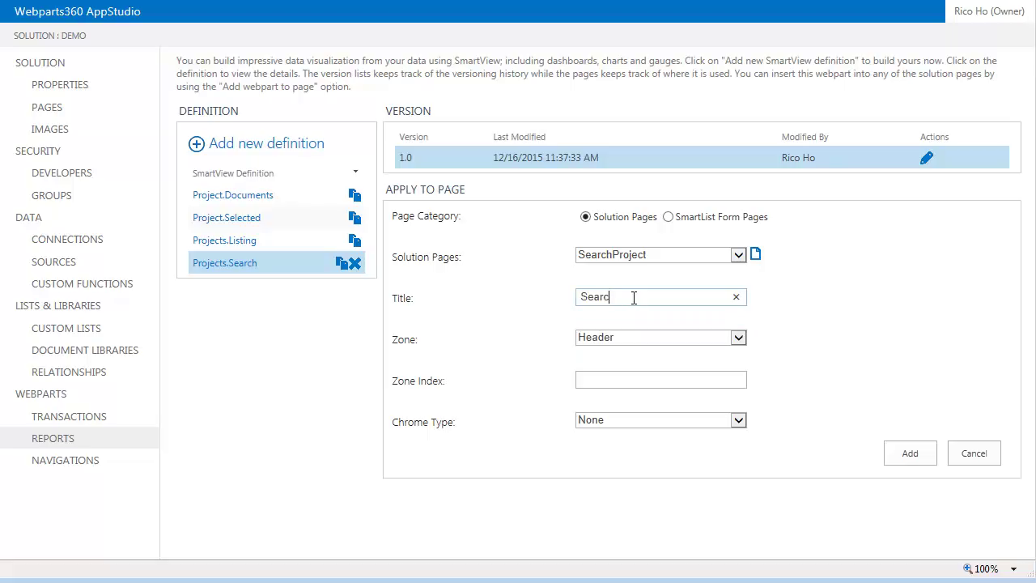
click(738, 420)
click(645, 444)
click(905, 453)
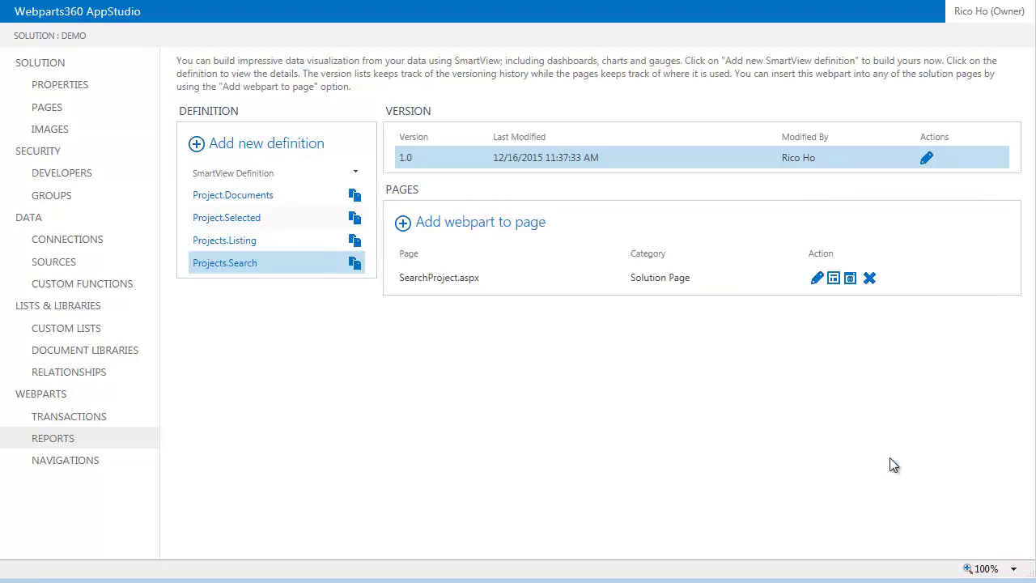
- Open version 1.0 of the Application Menu navigation definition for editing
click(69, 465)
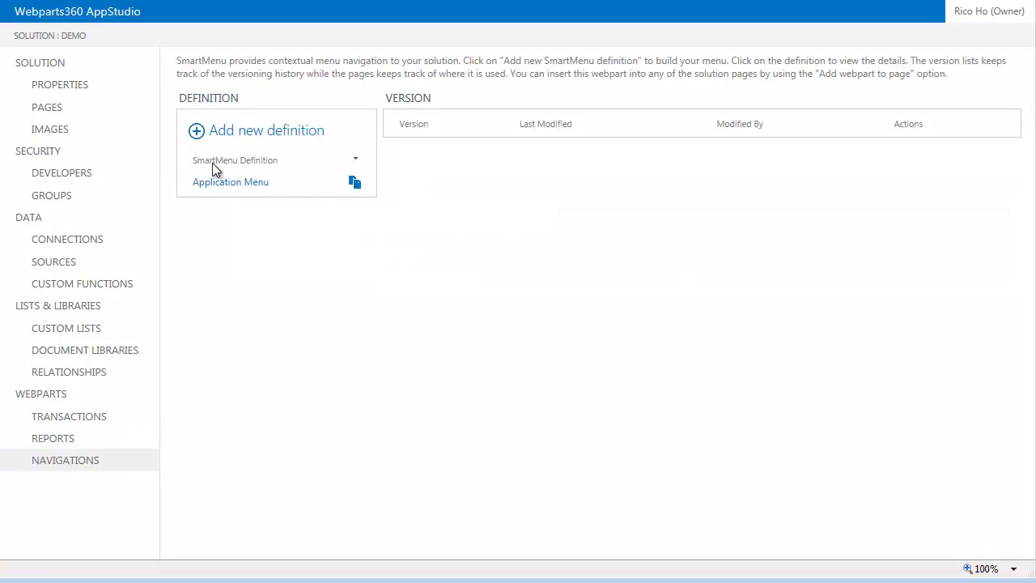
click(235, 186)
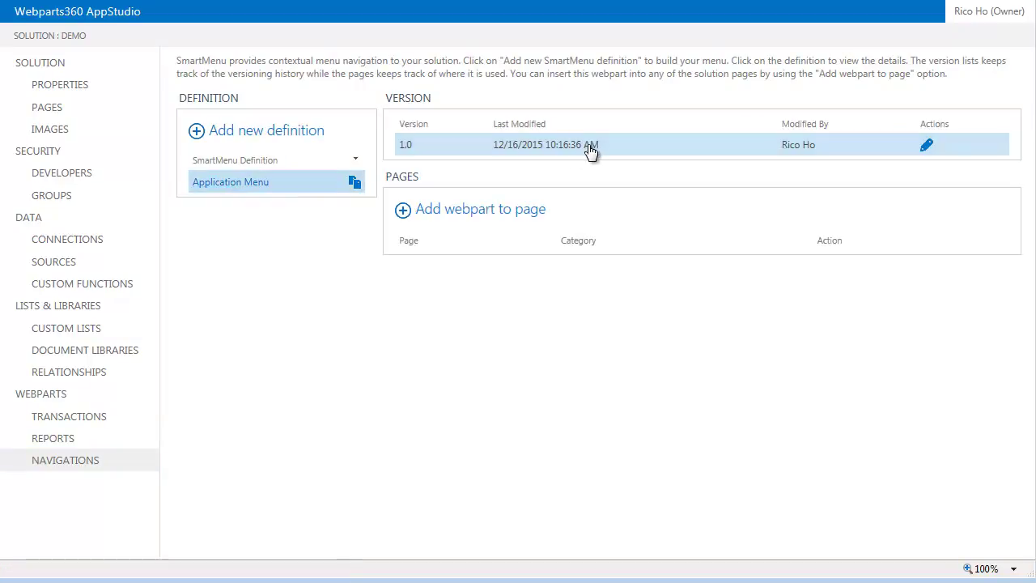
click(589, 148)
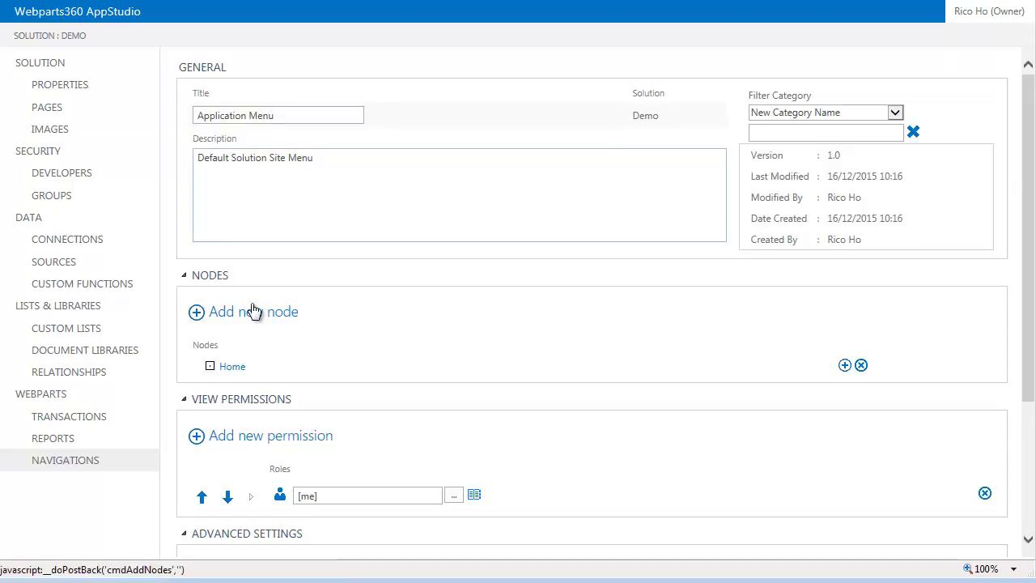
- Set the tooltip of the Home node to Projects Listing and save the node
click(230, 367)
drag(556, 203, 437, 205)
text(Proje)
key(BackSpace)
key(BackSpace)
text(jects Listing)
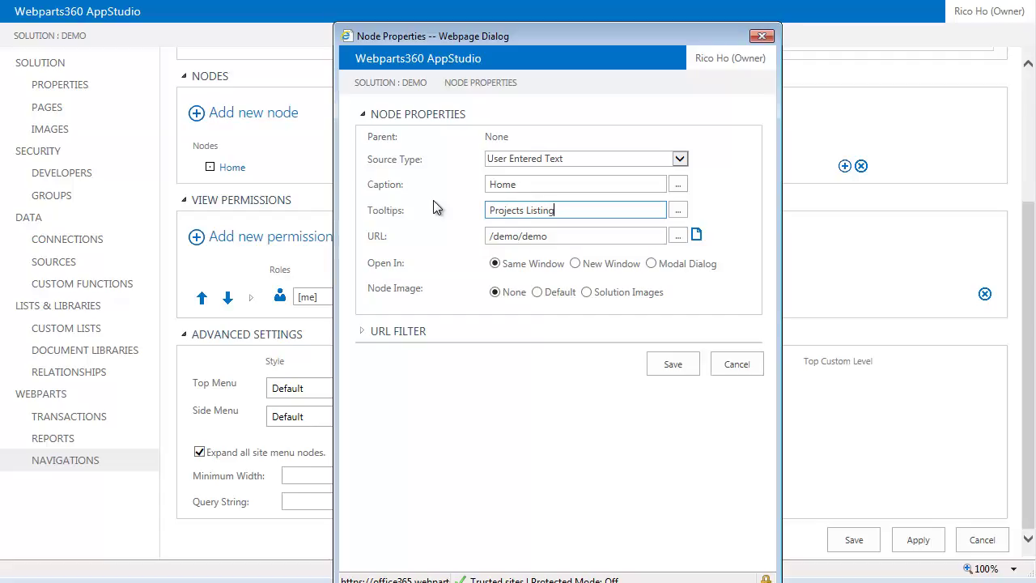
click(676, 364)
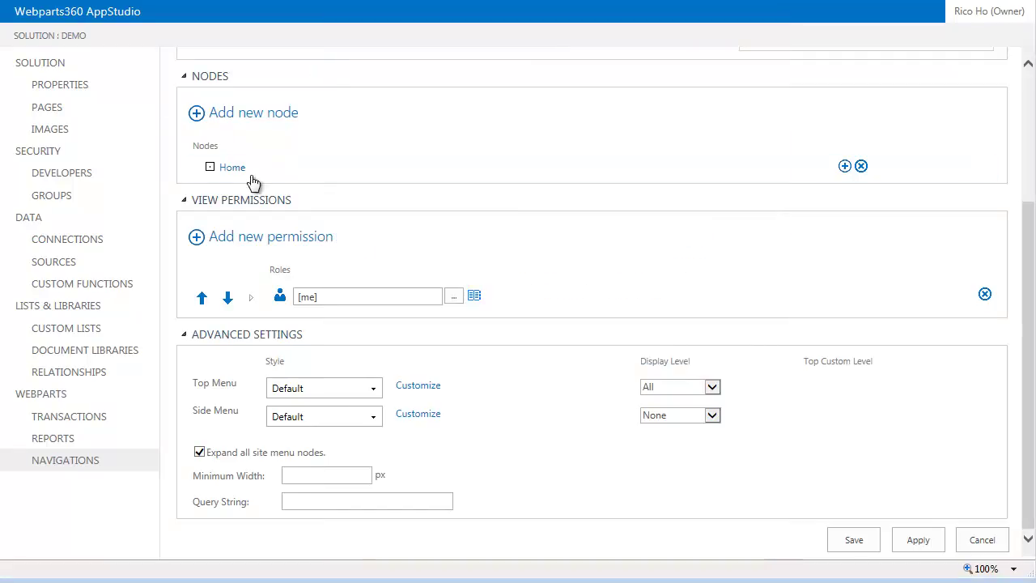
- Add a new menu node with the caption Search and the tooltip Search for projects
click(275, 118)
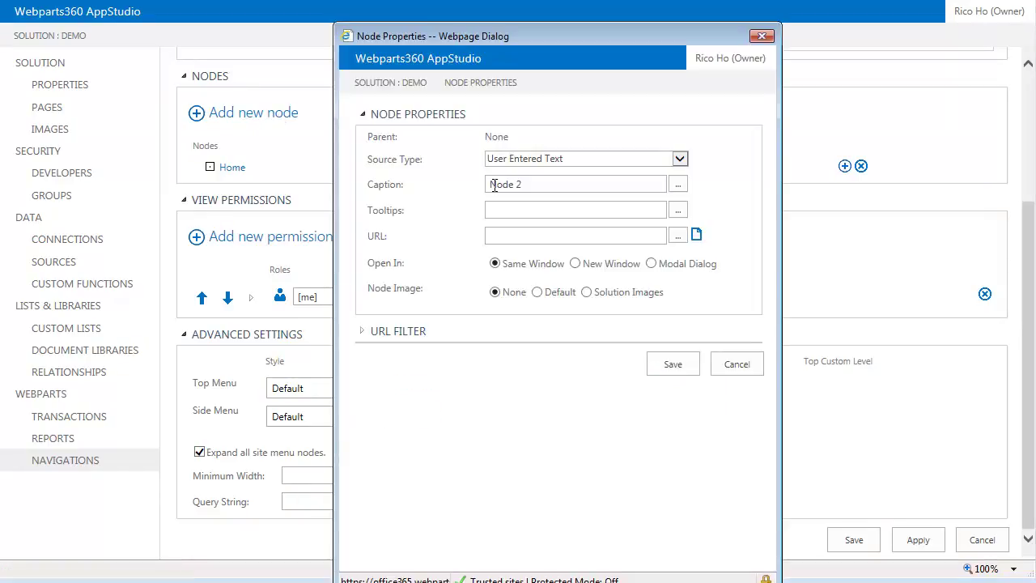
triple_click(564, 185)
text(Search)
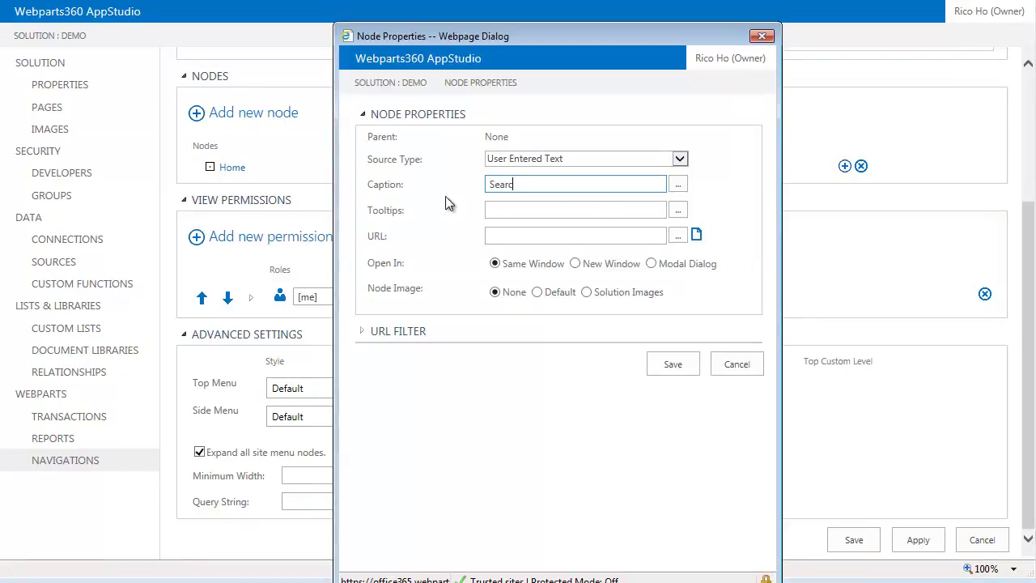
key(Tab)
click(530, 212)
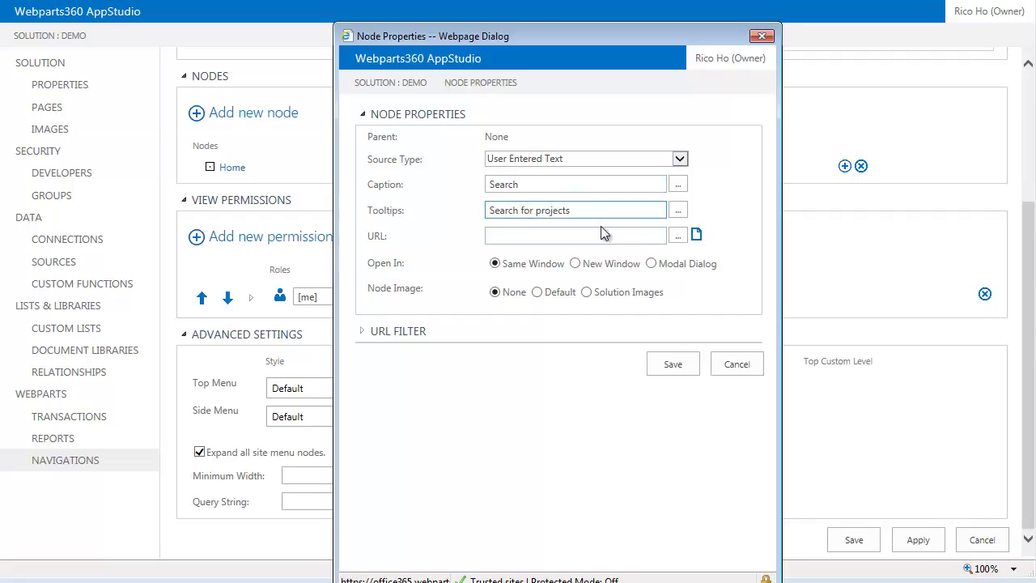
- Look up the SearchProject.aspx solution page and use it as the Search node's URL
click(678, 235)
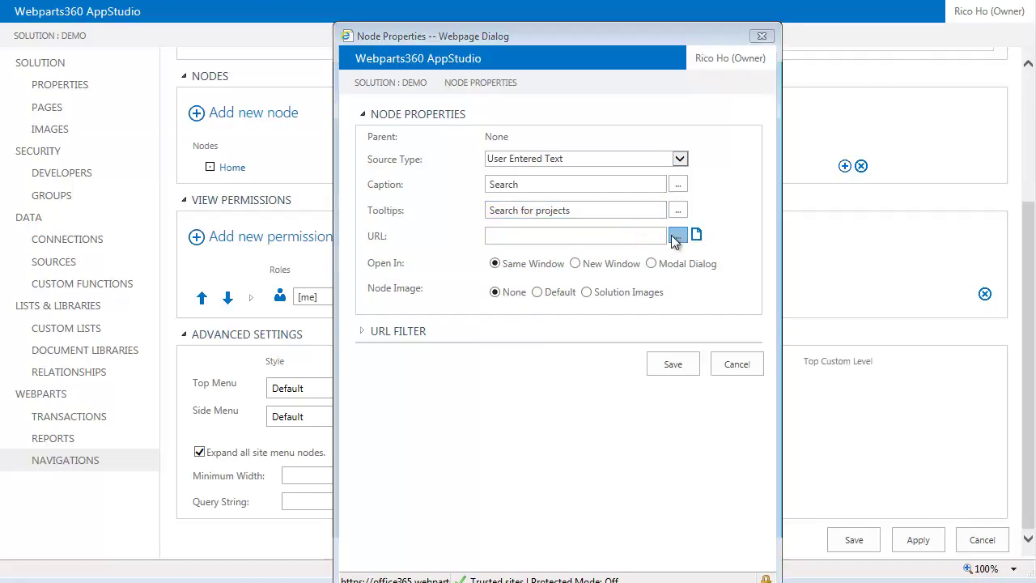
click(272, 237)
click(273, 238)
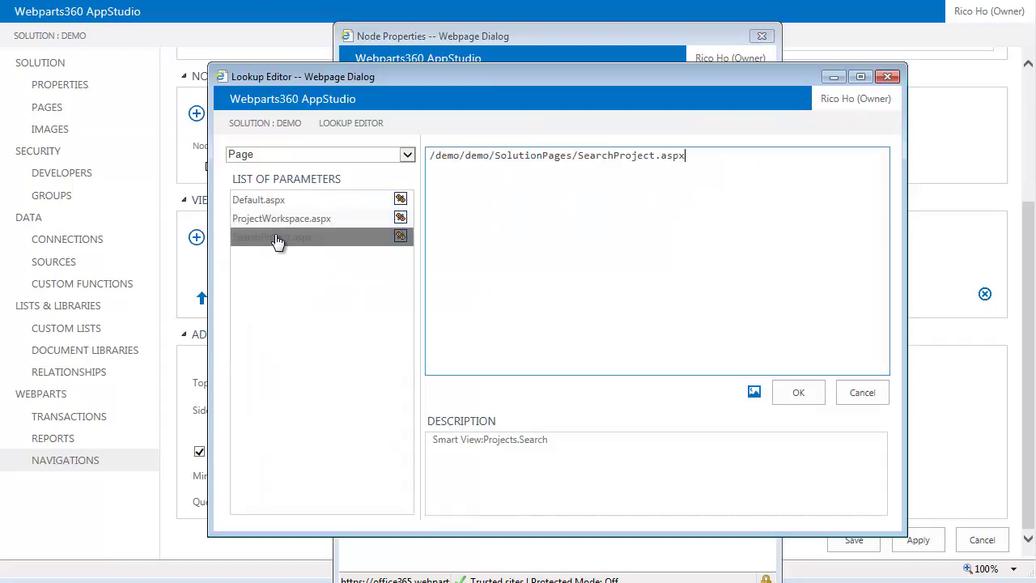
click(799, 393)
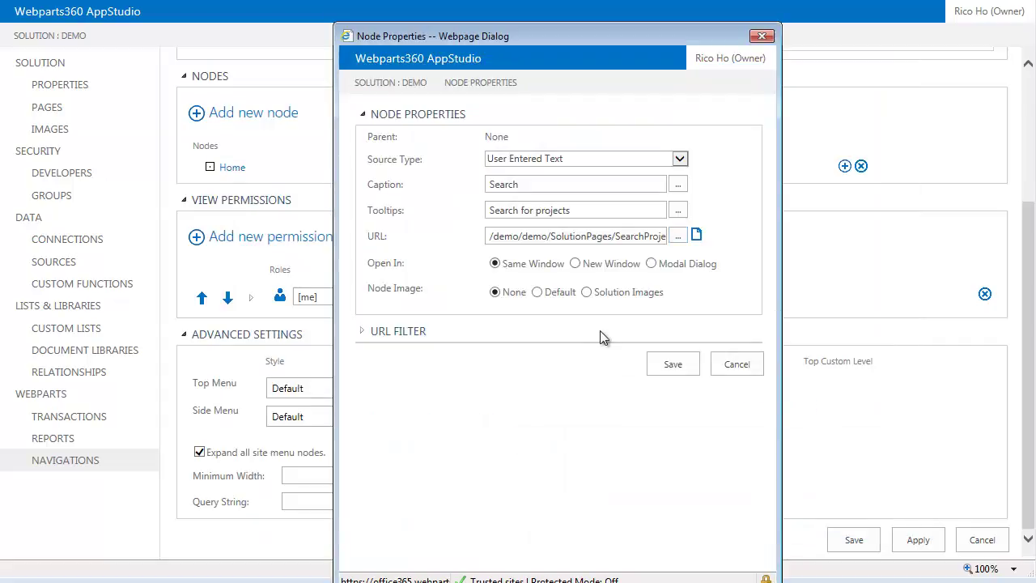
- Give the Search node the default magnifying glass image and save the node
click(537, 293)
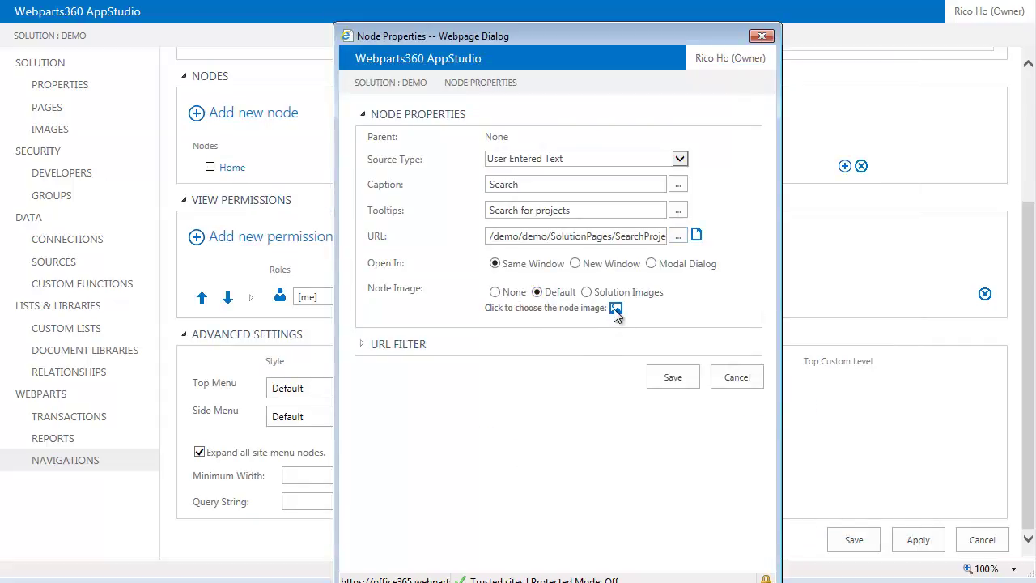
click(615, 310)
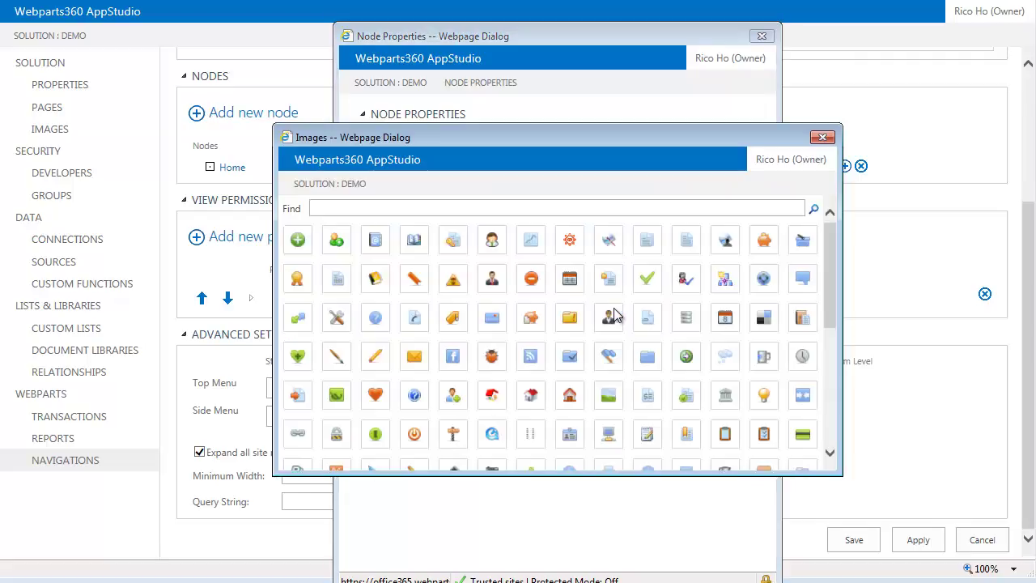
scroll(518, 416, down, 3)
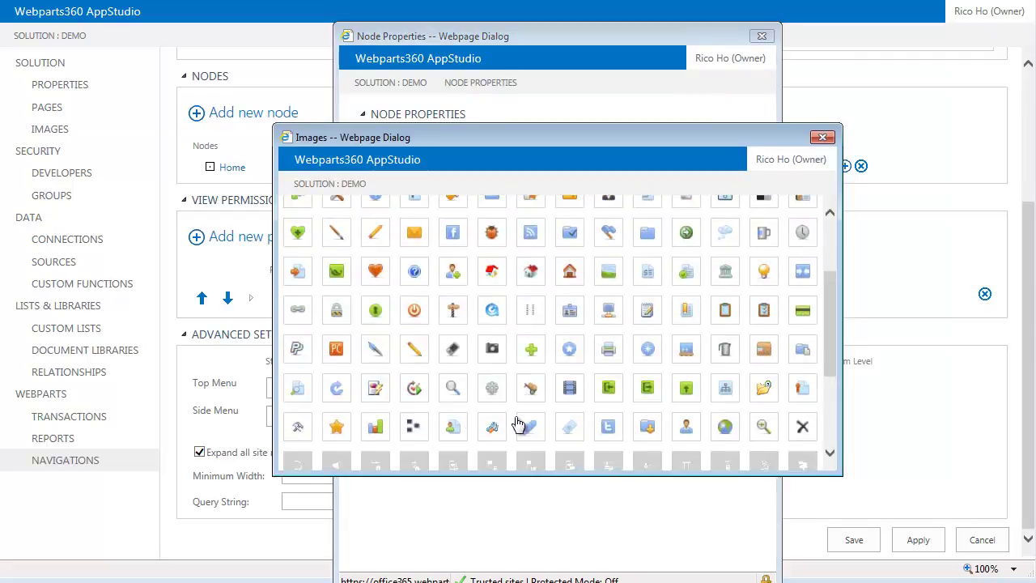
click(450, 390)
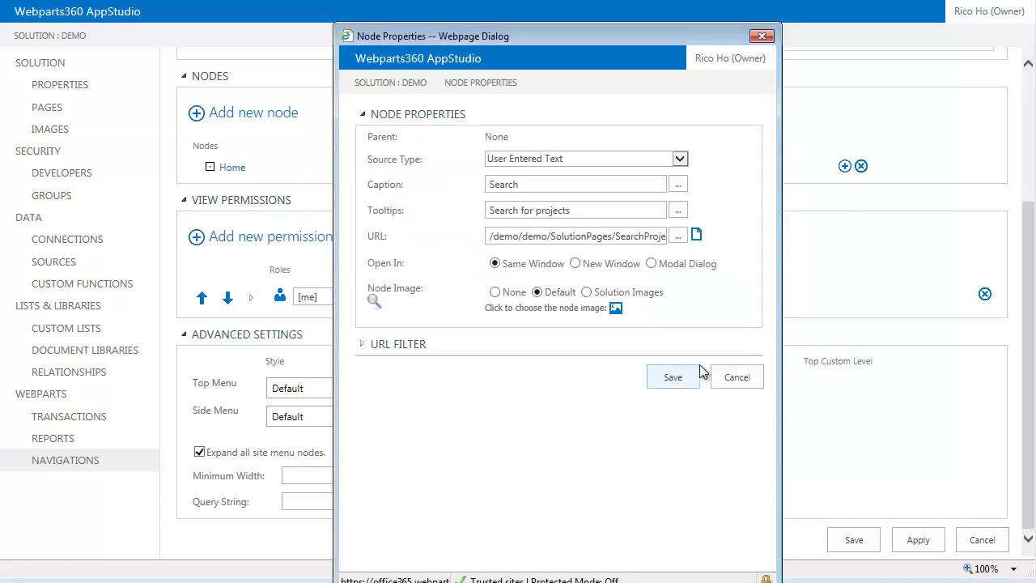
click(672, 377)
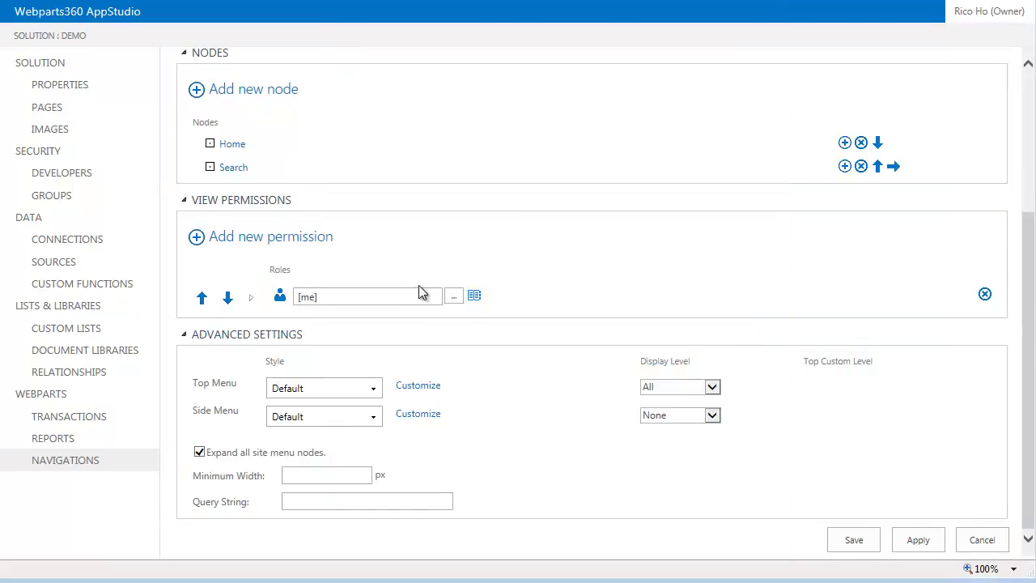
- Give the Home node the default orange house image and save the node
click(234, 152)
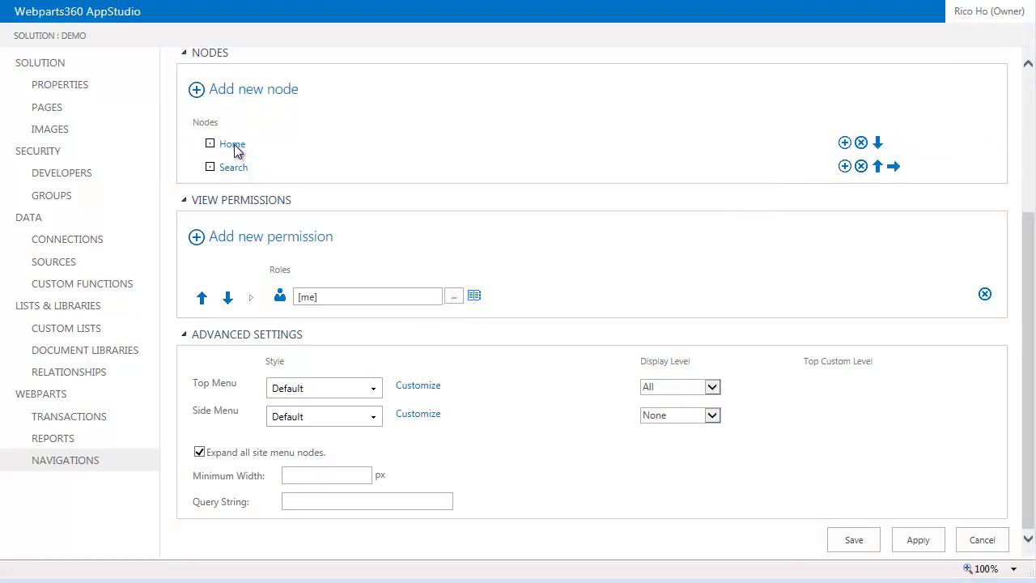
click(537, 293)
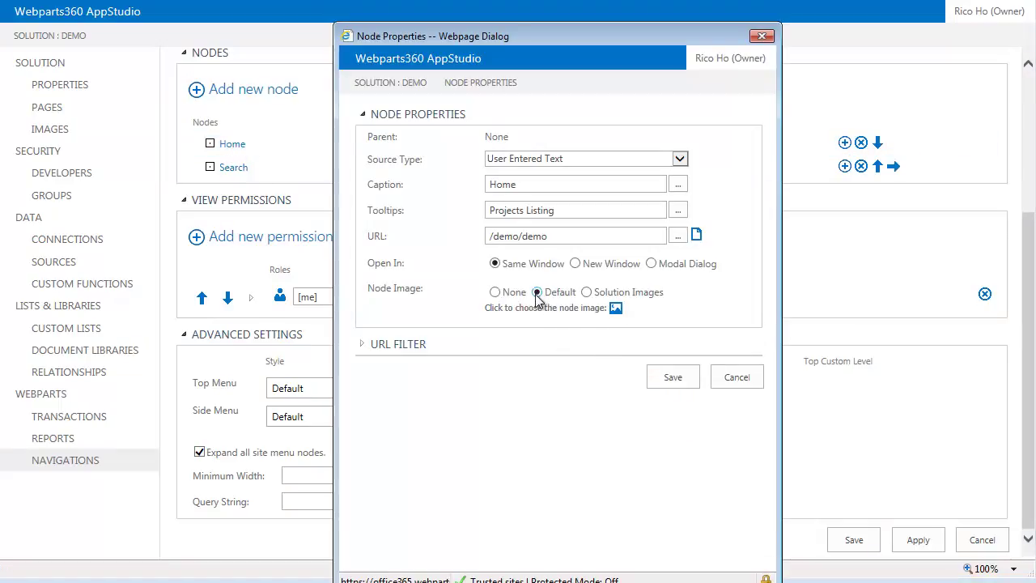
click(615, 309)
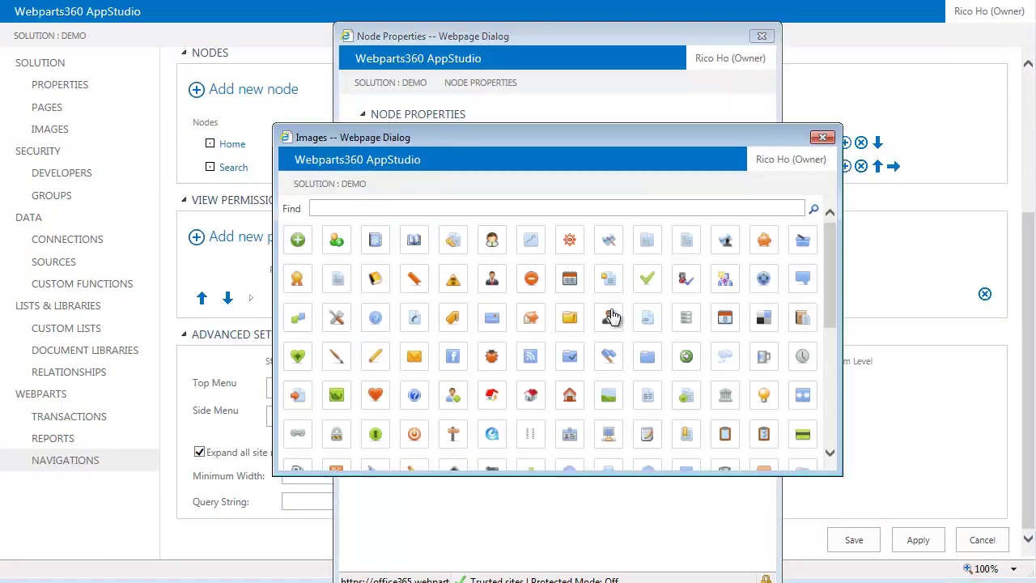
drag(832, 299, 834, 343)
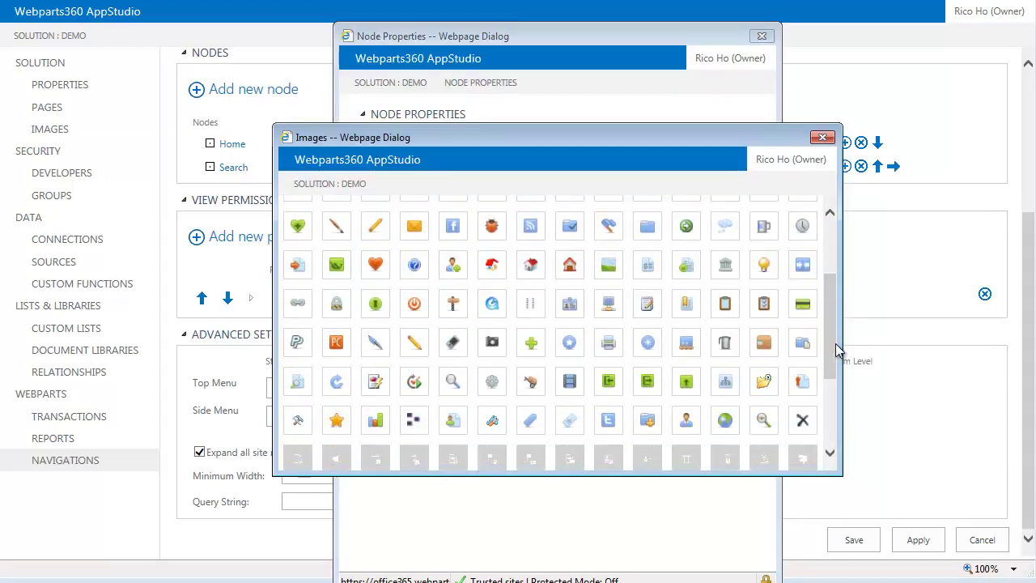
click(570, 271)
click(680, 384)
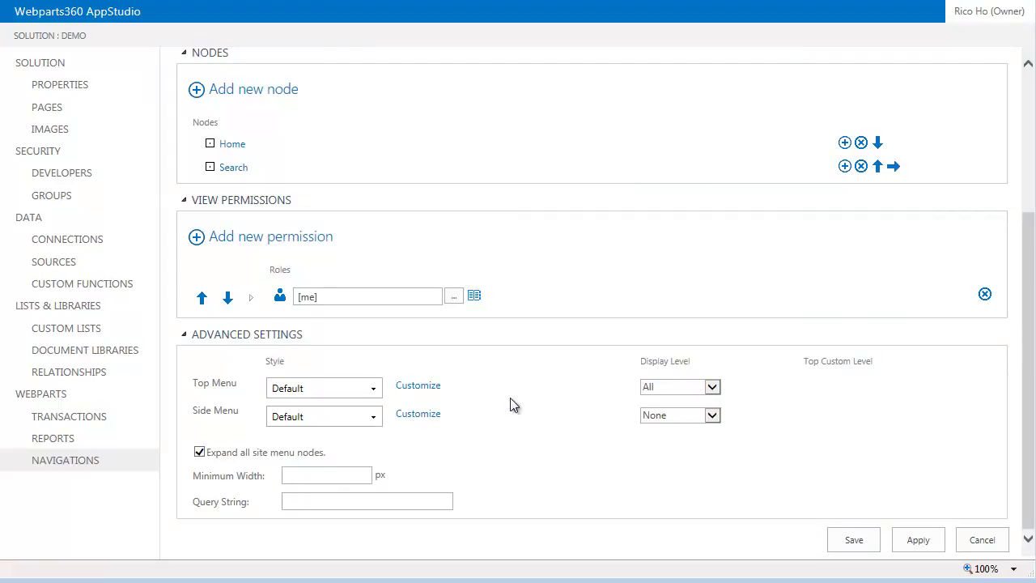
- Set the top menu style to Full Gradient Bar and save the Application Menu definition
click(364, 388)
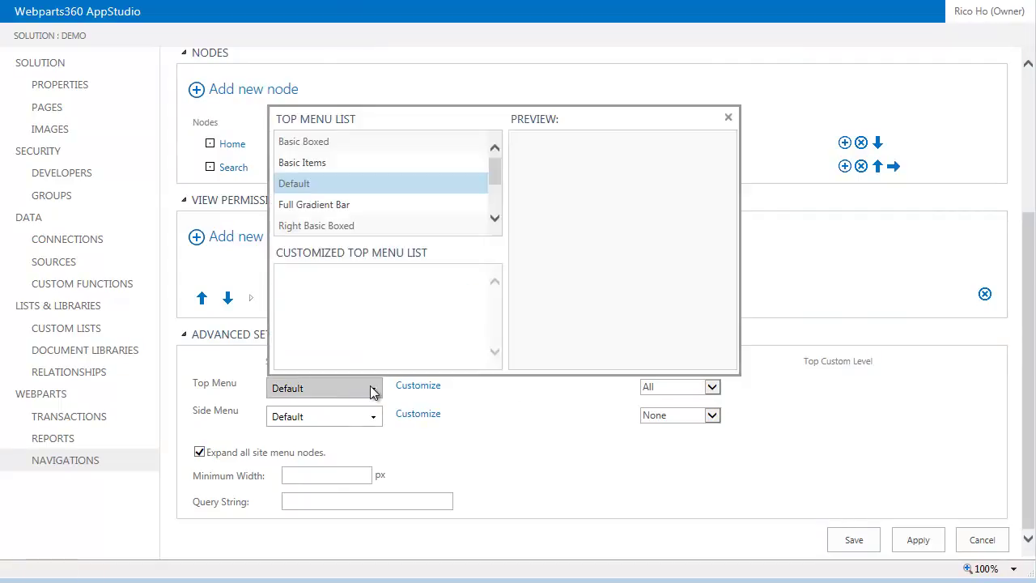
mouse_move(304, 204)
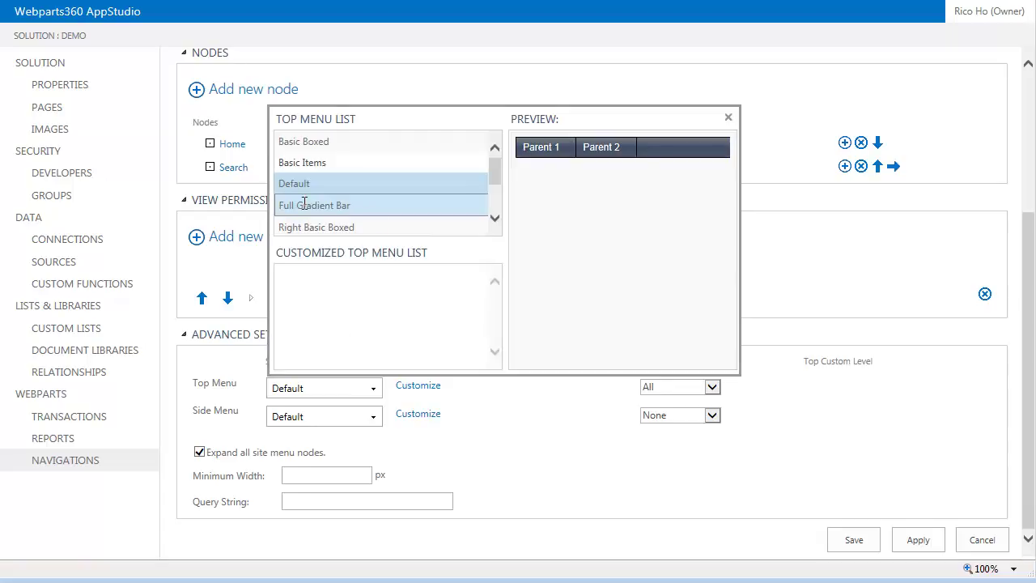
click(305, 204)
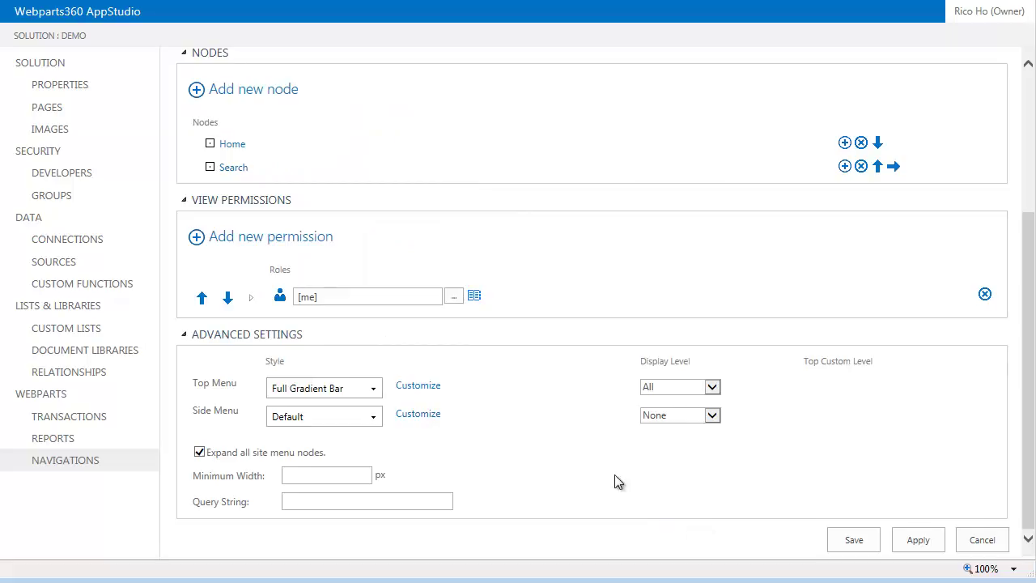
click(855, 540)
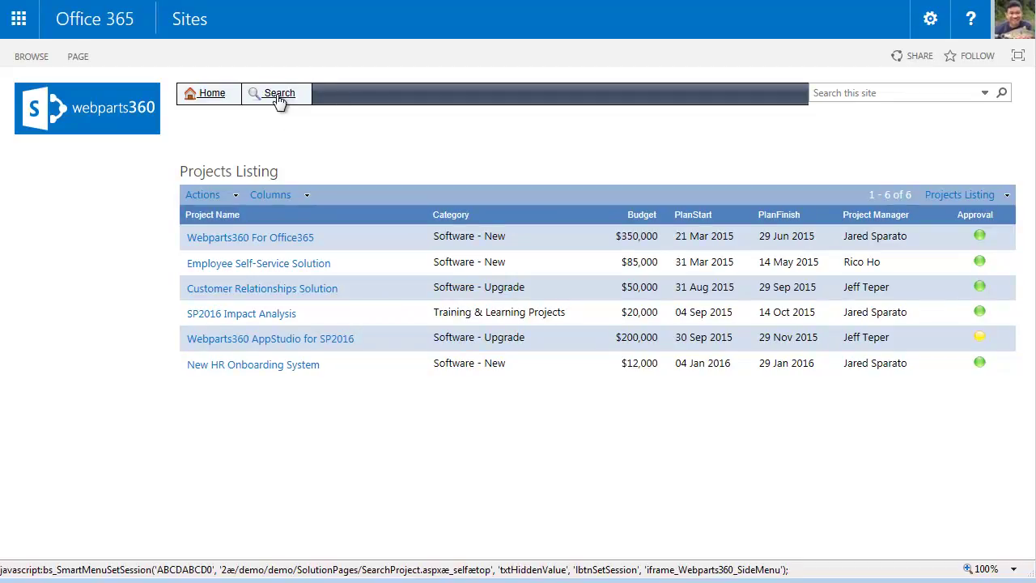
- Test the site's Search page with the keyword new, view the New HR Onboarding System project, and return to Search
click(279, 94)
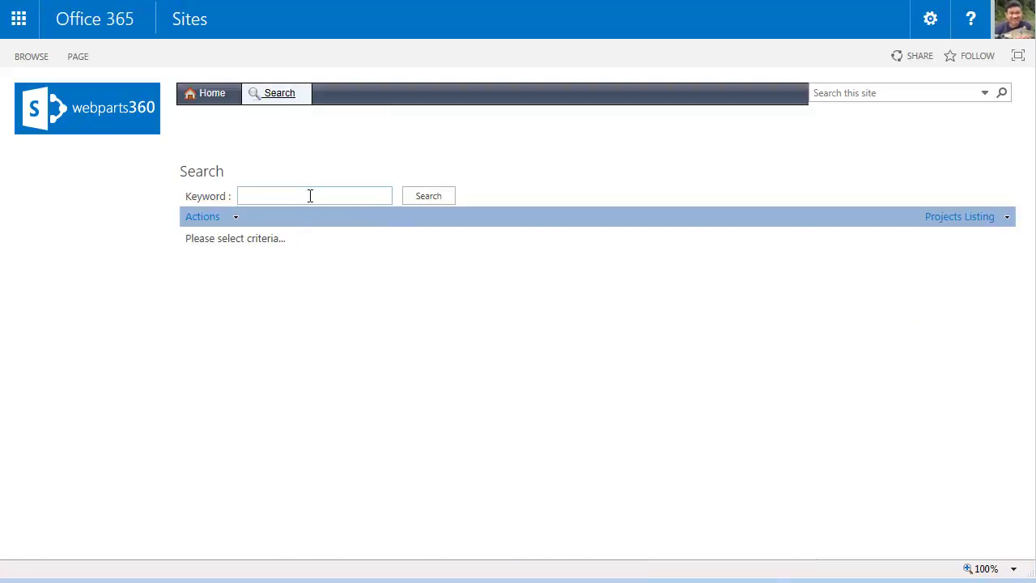
text(new)
click(436, 195)
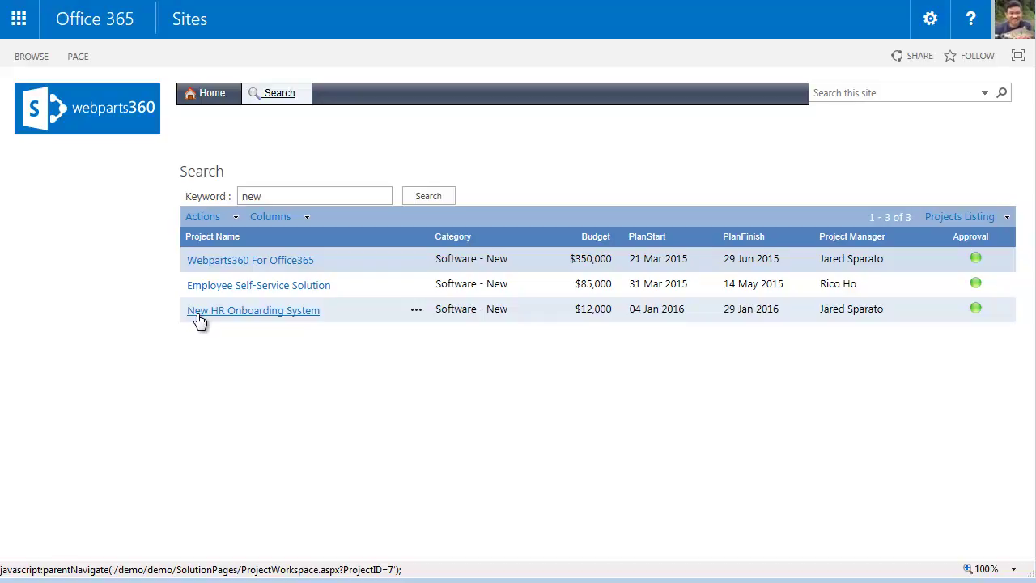
click(271, 315)
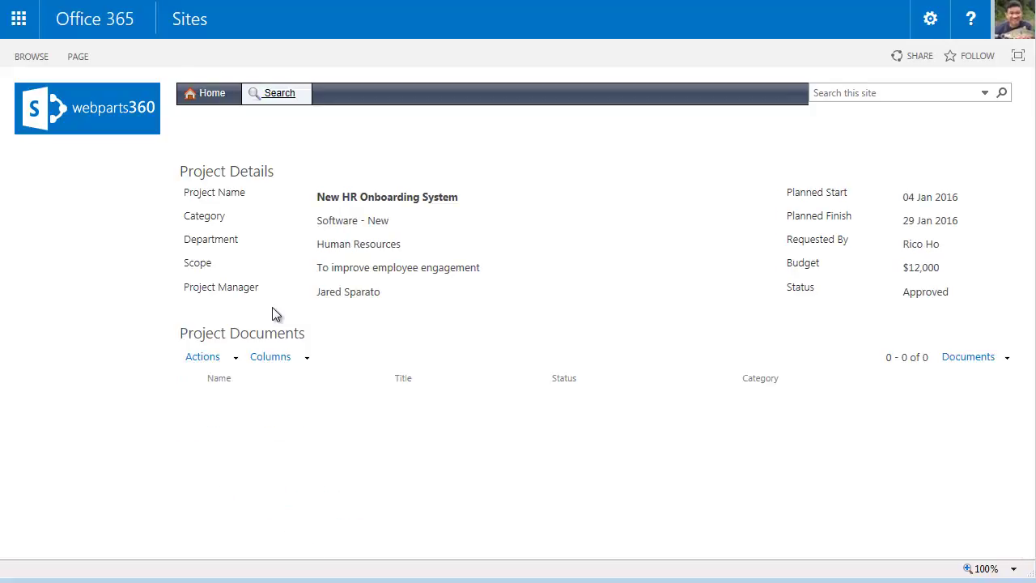
click(289, 95)
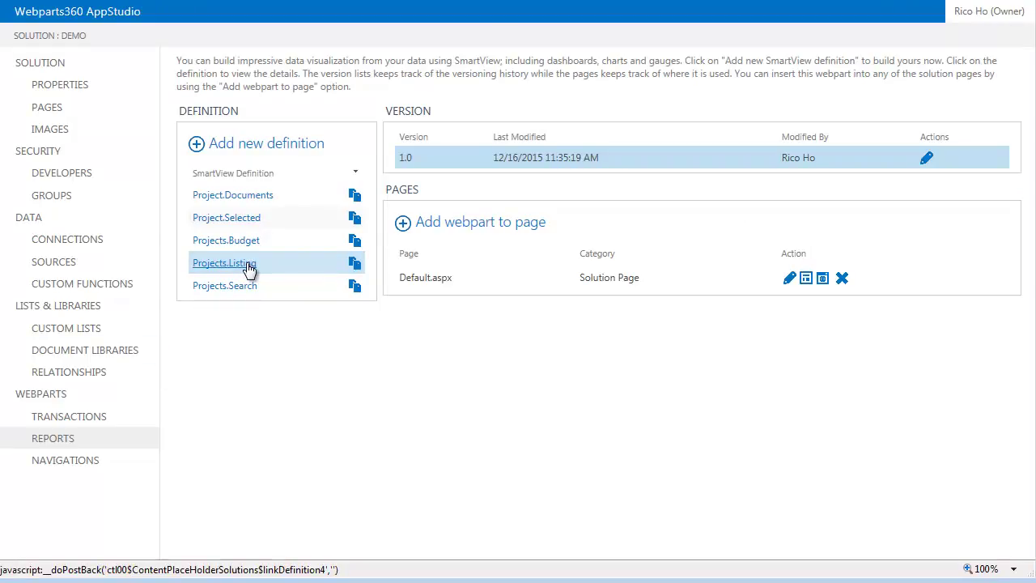
- Open version 1.0 of the Projects.Listing report and edit its Projects Schedule view
click(702, 162)
scroll(701, 176, down, 3)
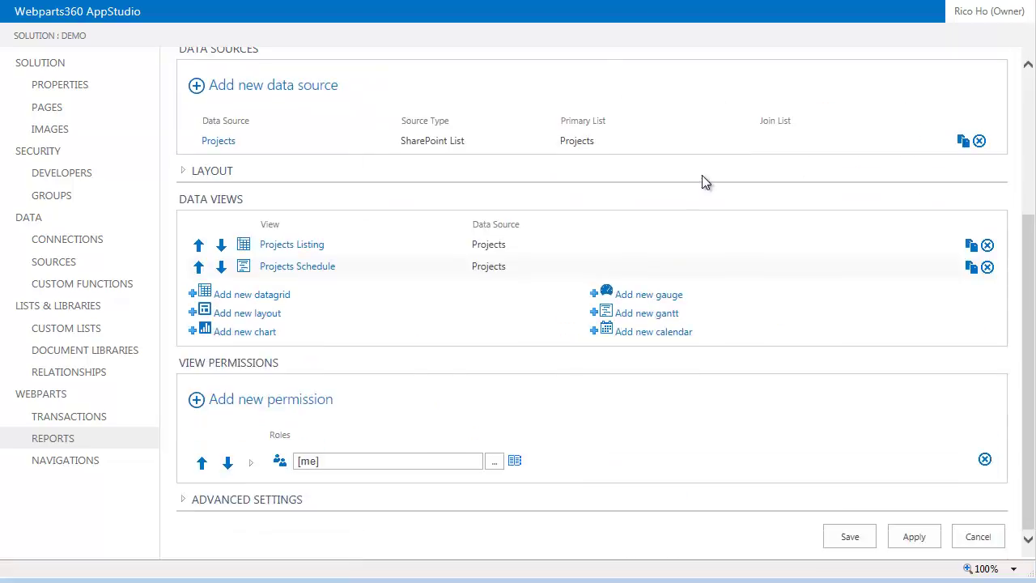
click(310, 268)
click(308, 267)
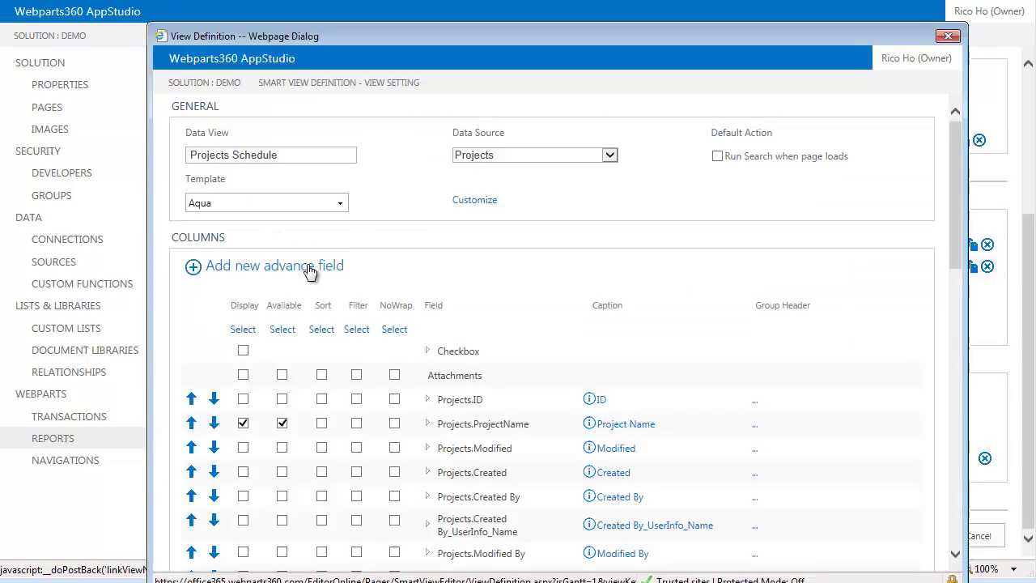
- Review the columns, Gantt settings and filter section of the Projects Schedule view
scroll(609, 384, down, 10)
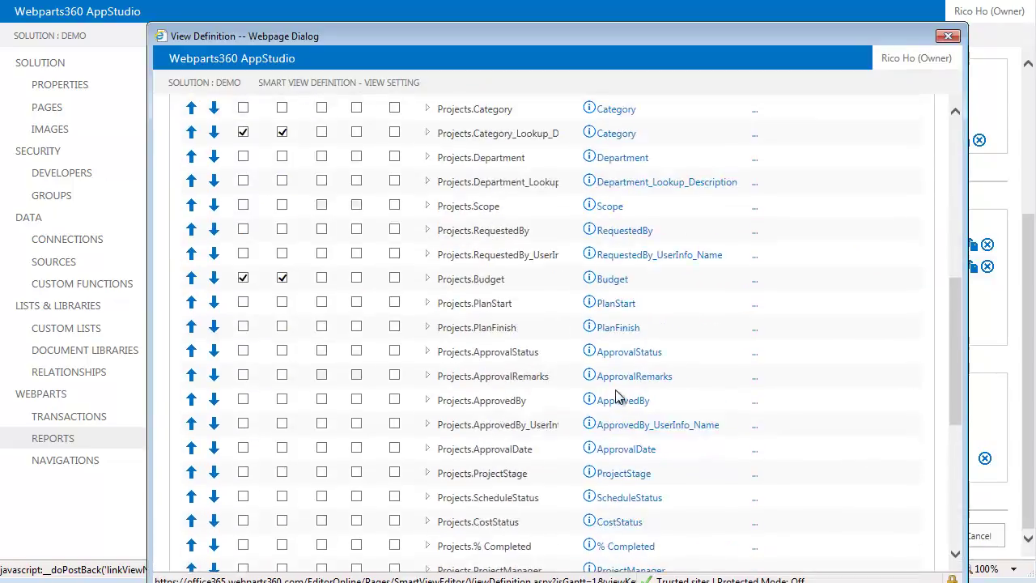
scroll(617, 397, down, 3)
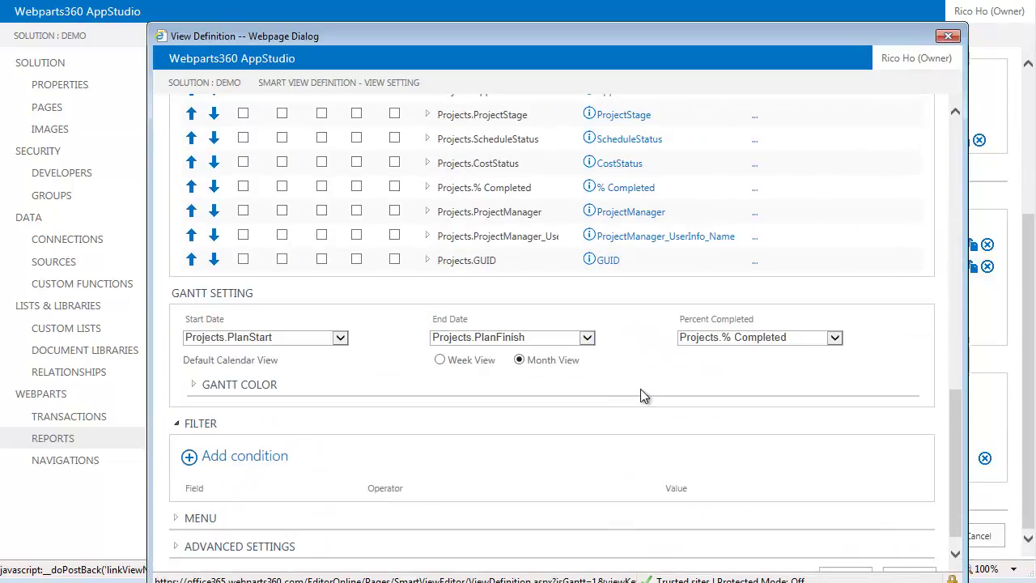
scroll(640, 396, down, 1)
scroll(586, 422, up, 5)
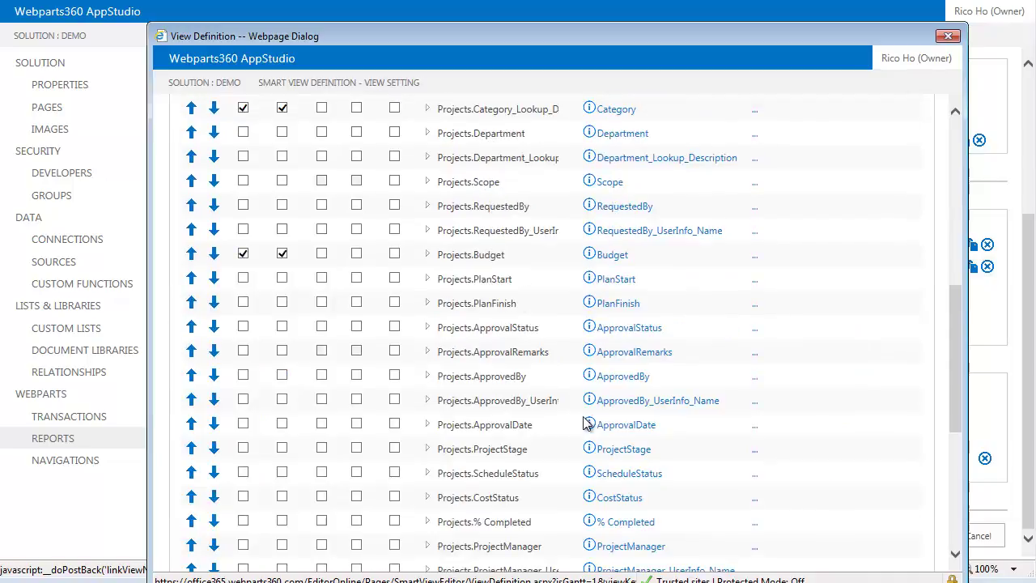
scroll(586, 422, up, 4)
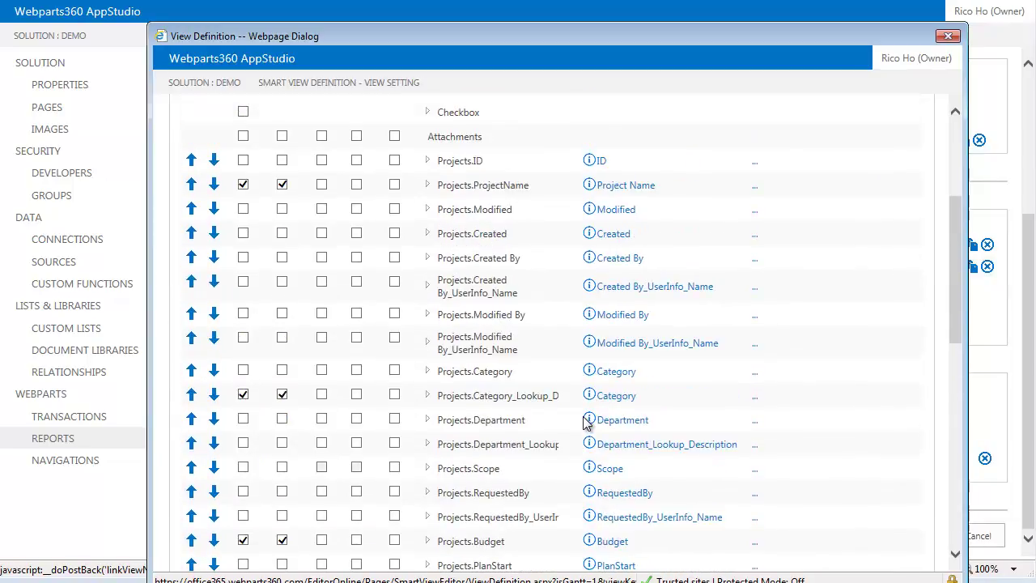
scroll(585, 422, down, 9)
scroll(425, 352, up, 12)
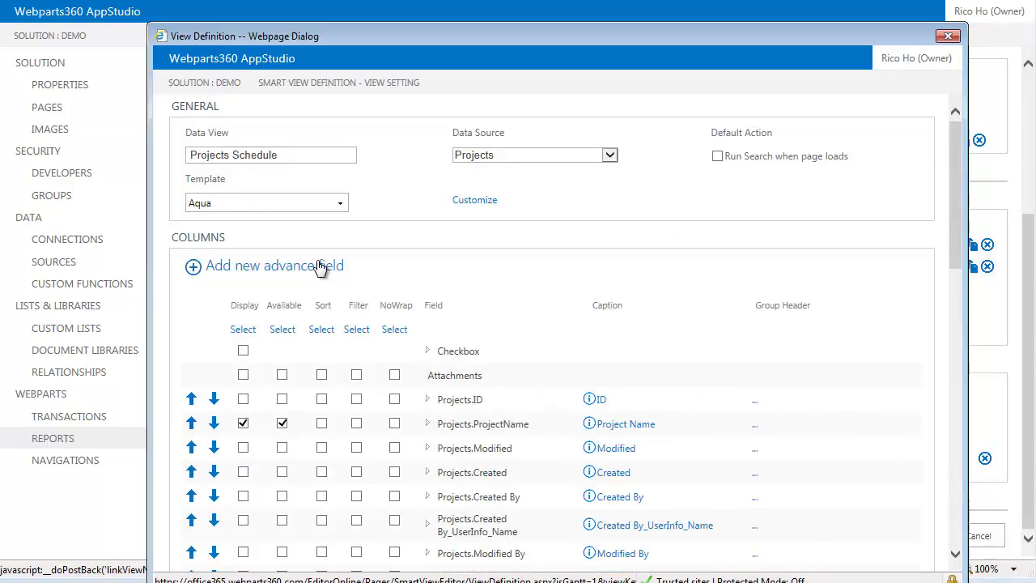
- Add a new advance field to the Projects Schedule view with Projects.ScheduleStatus as its primary column
click(320, 267)
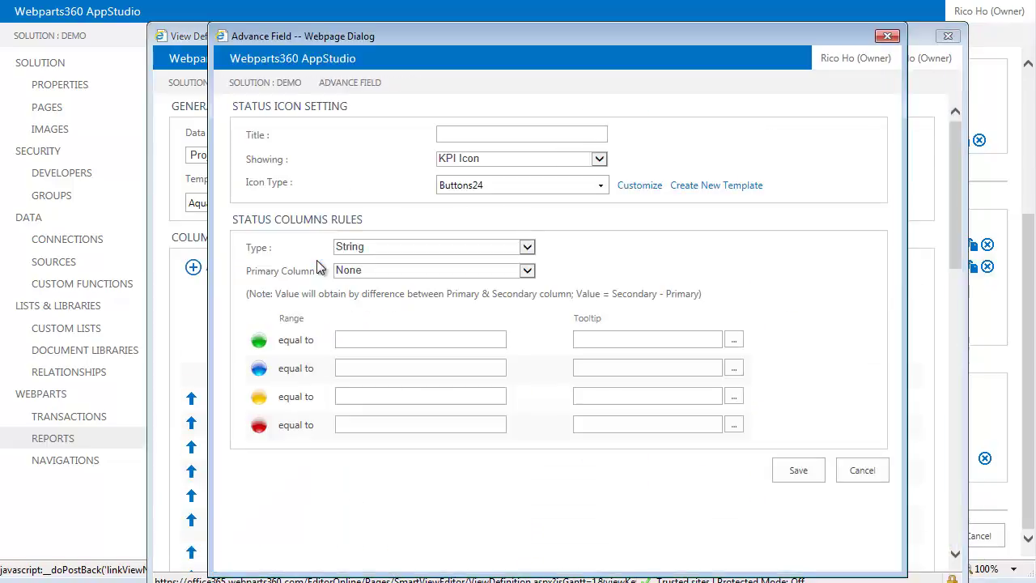
click(527, 274)
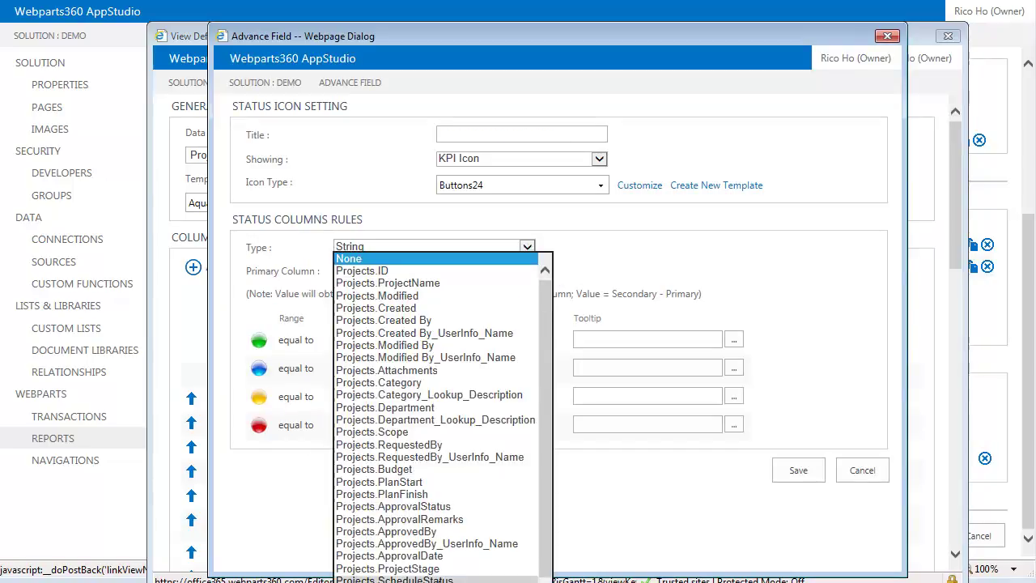
click(386, 579)
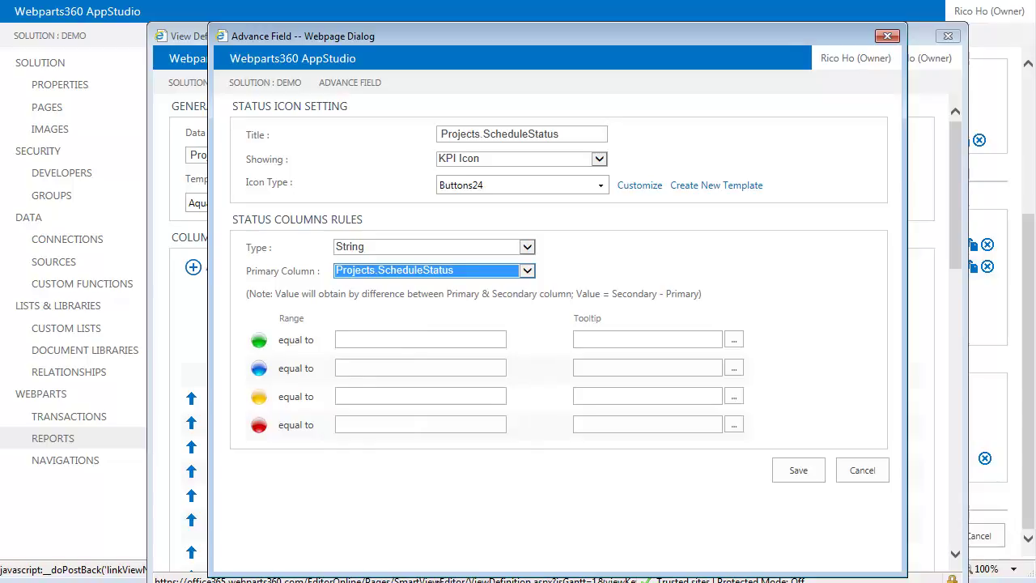
- Set the status field's icon type to the Schedule template
click(601, 186)
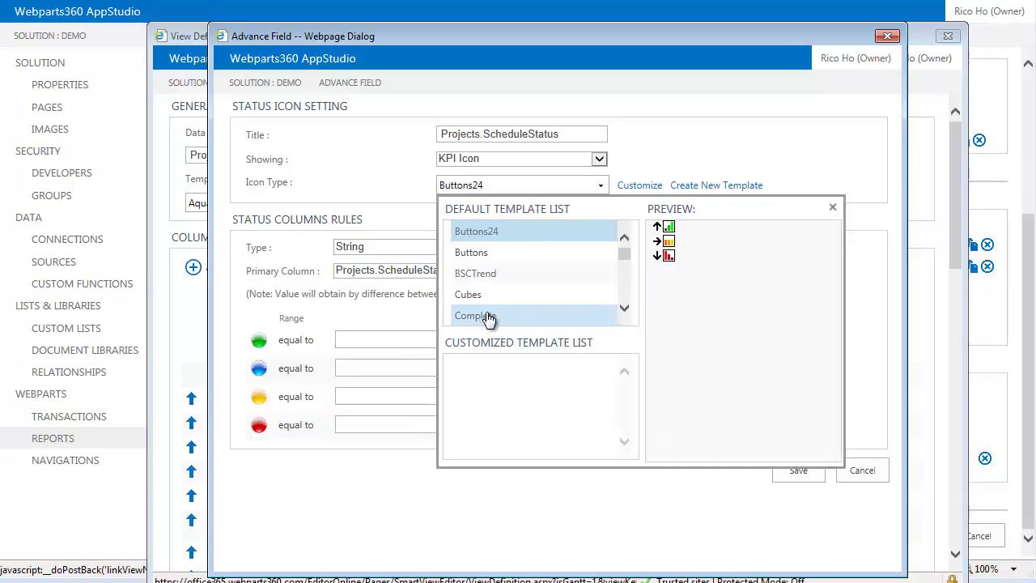
click(624, 309)
click(623, 309)
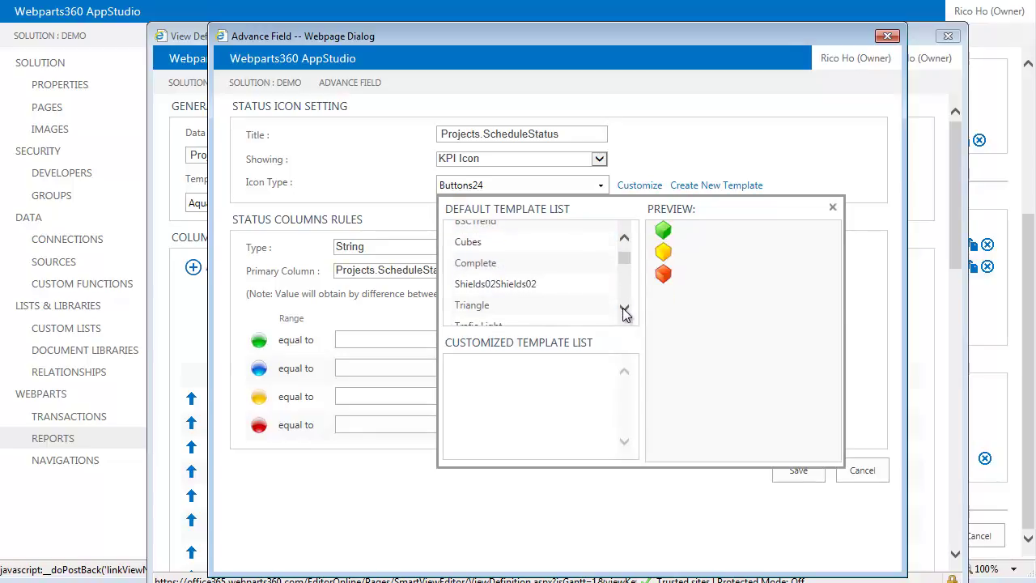
scroll(540, 294, down, 1)
scroll(539, 294, down, 1)
scroll(536, 294, down, 1)
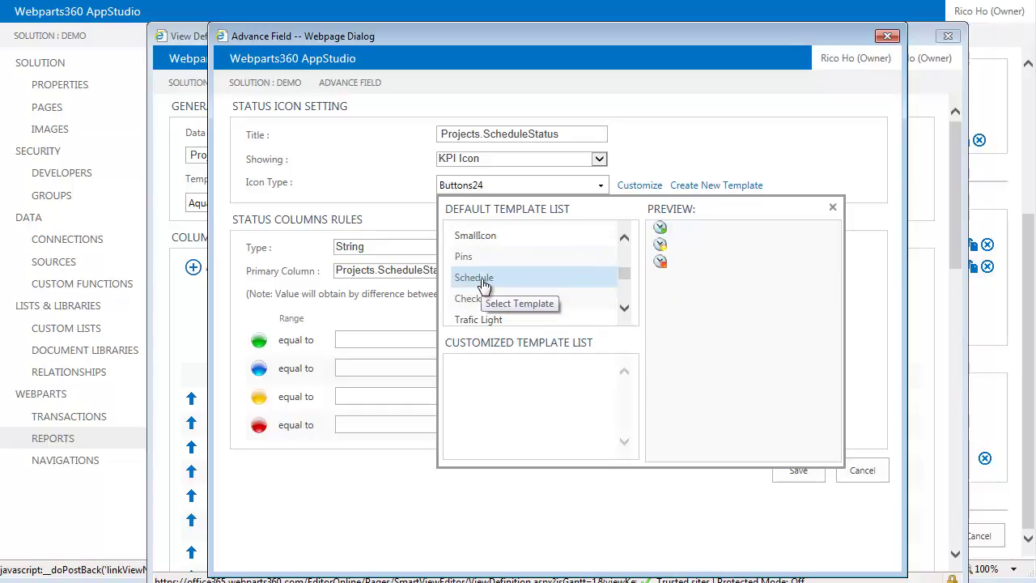
click(483, 280)
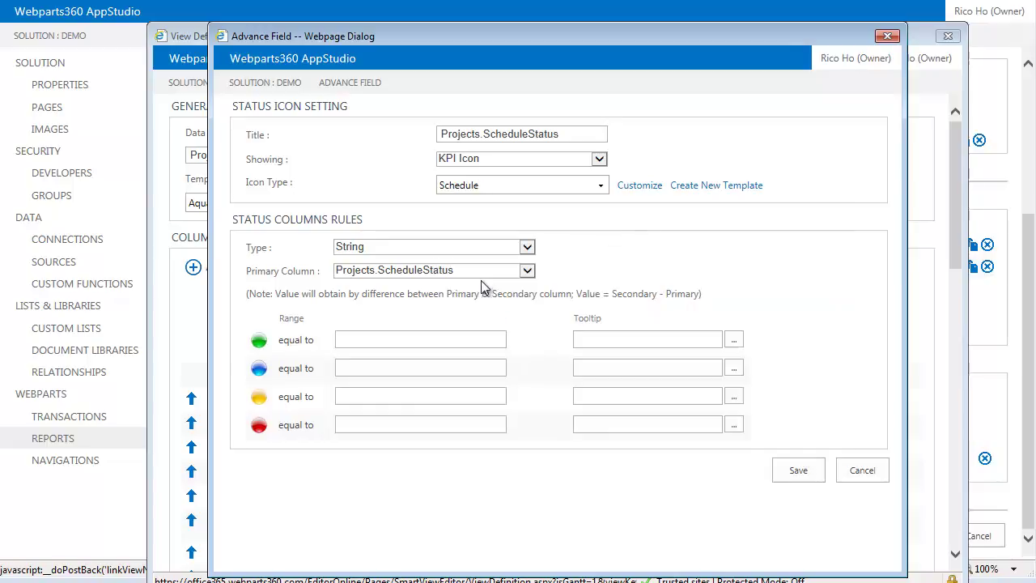
- Shorten the status field's title to Schedule
double_click(486, 133)
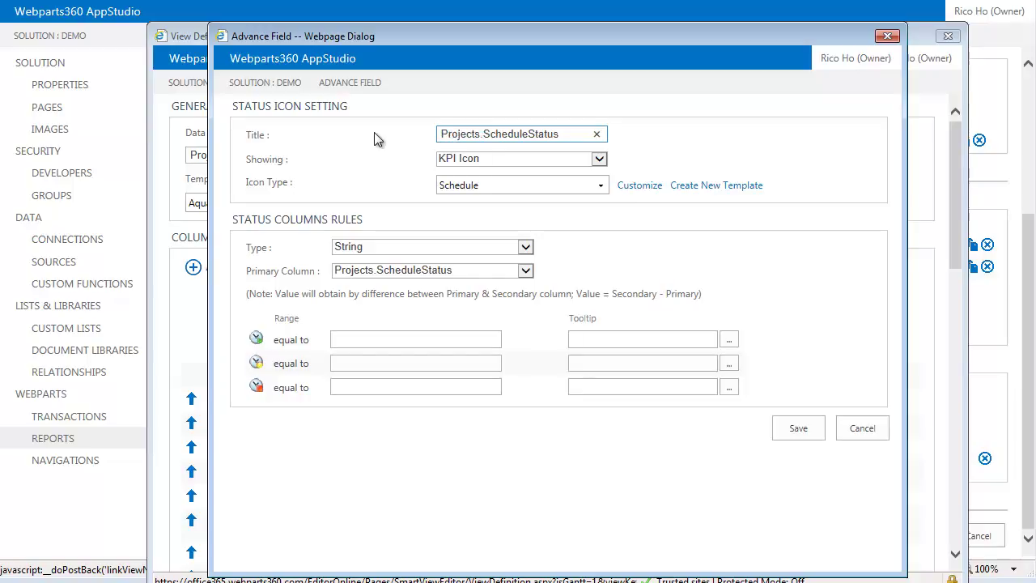
key(ctrl+Left)
key(shift+Home)
key(BackSpace)
click(531, 130)
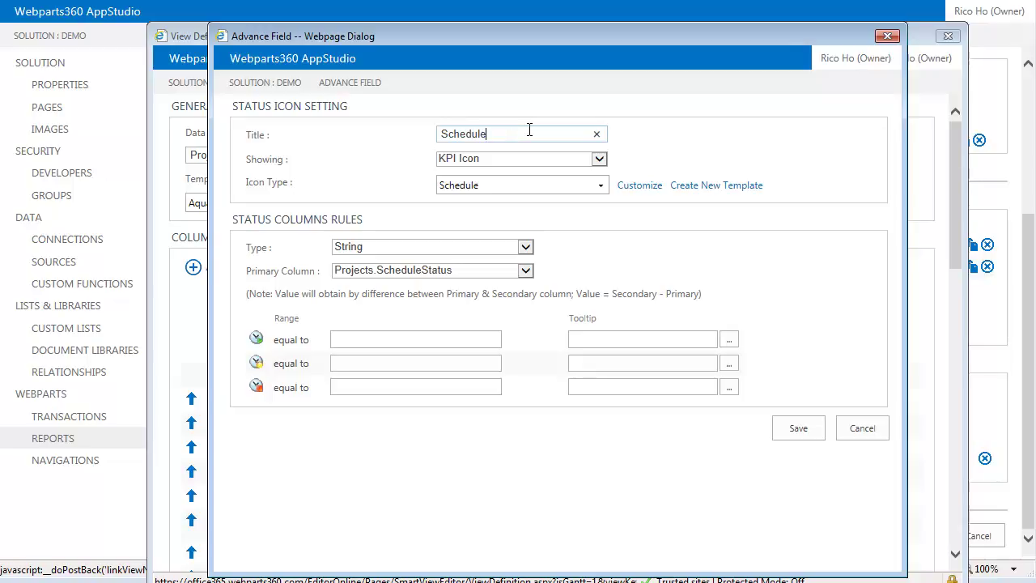
- Copy On Track from the Notepad list into the range value of the green icon rule
click(381, 337)
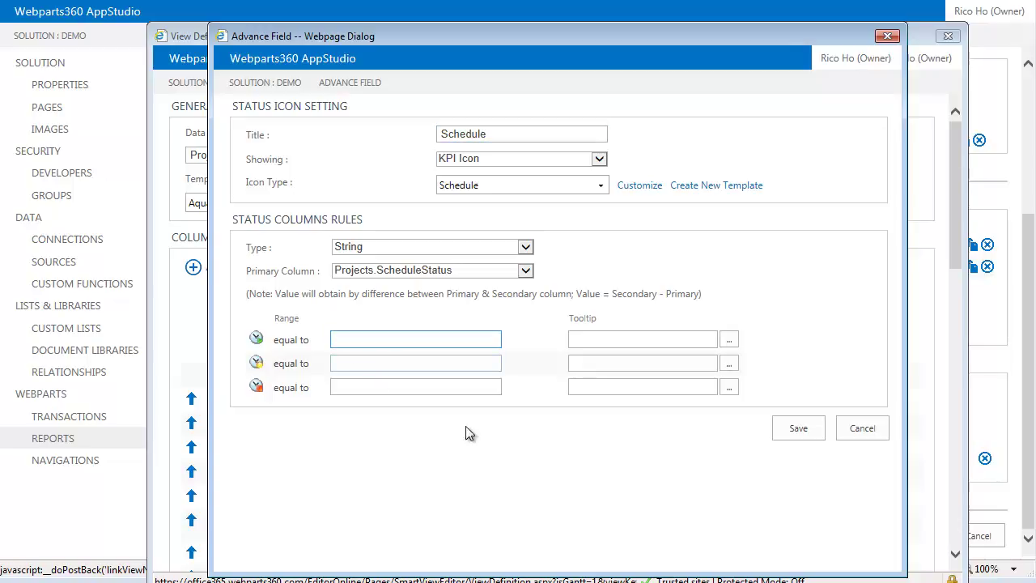
key(alt+Tab)
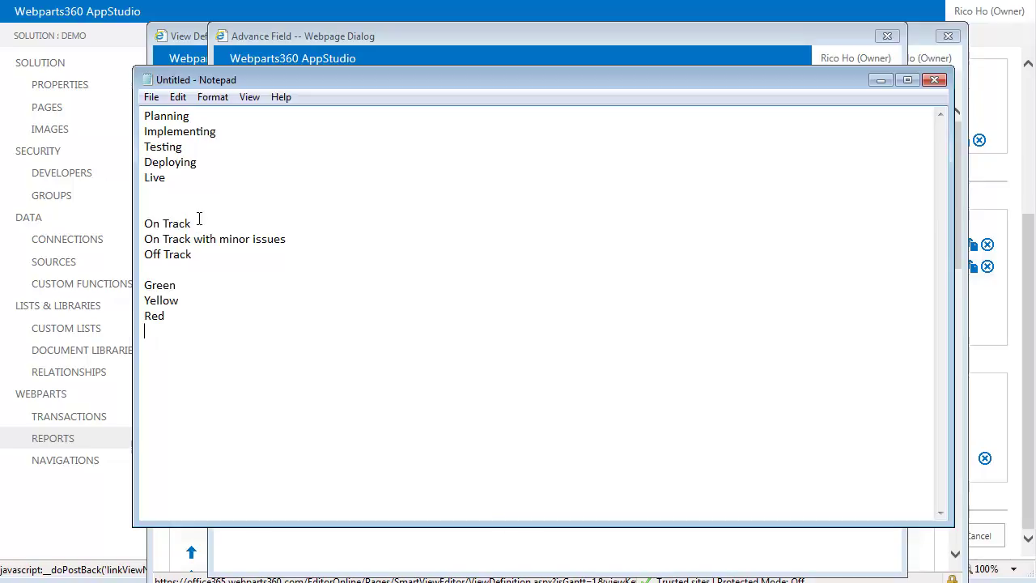
drag(199, 220, 104, 226)
key(ctrl+c)
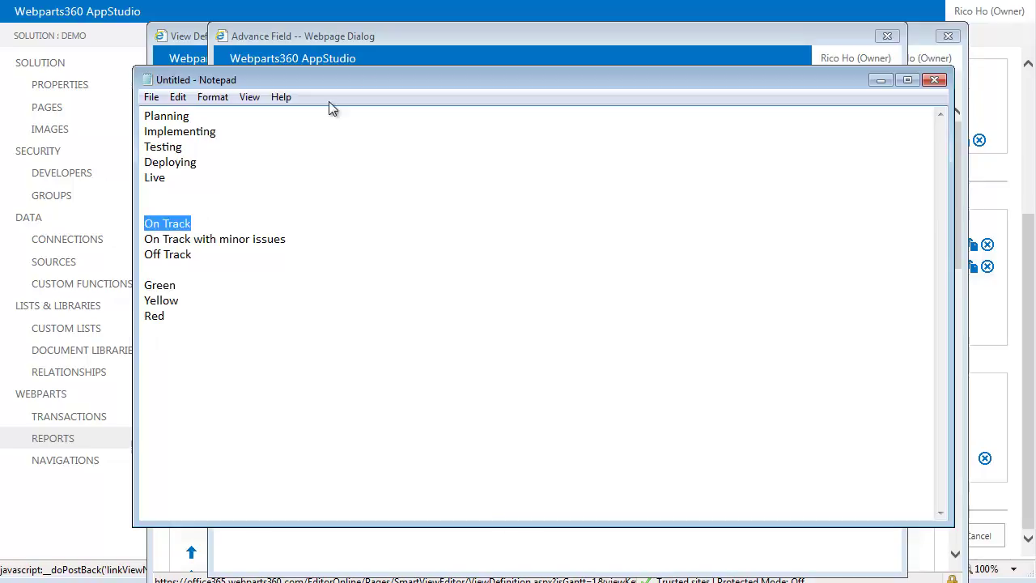
click(468, 32)
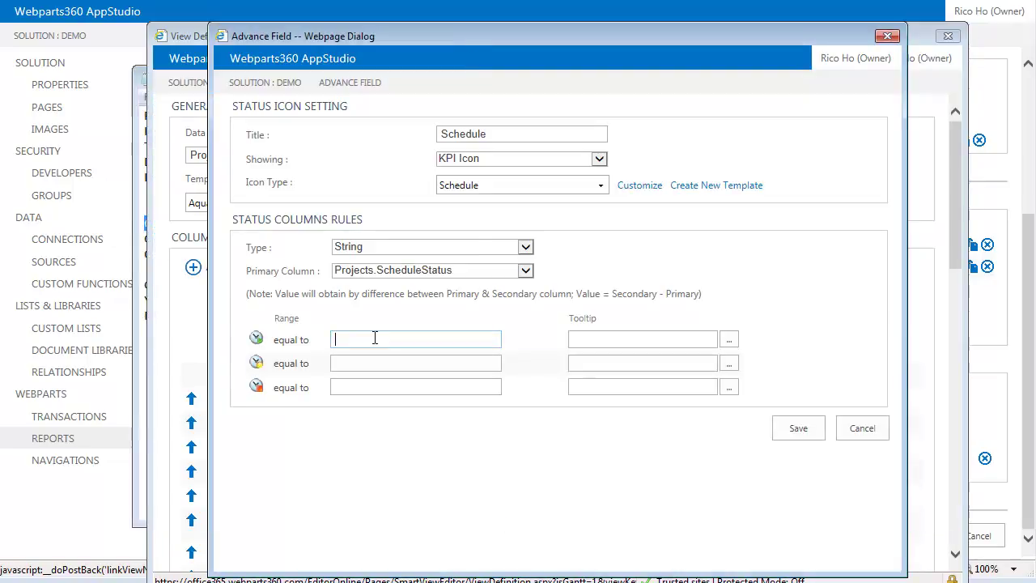
key(ctrl+v)
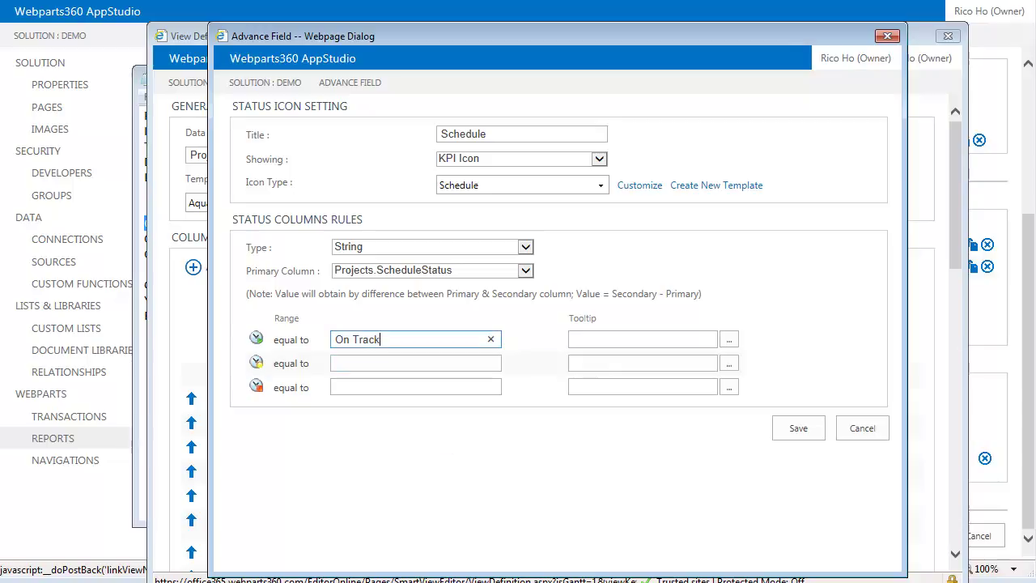
- Copy On Track with minor issues from the Notepad list into the range value of the yellow icon rule
key(alt+Tab)
drag(296, 239, 145, 239)
key(ctrl+c)
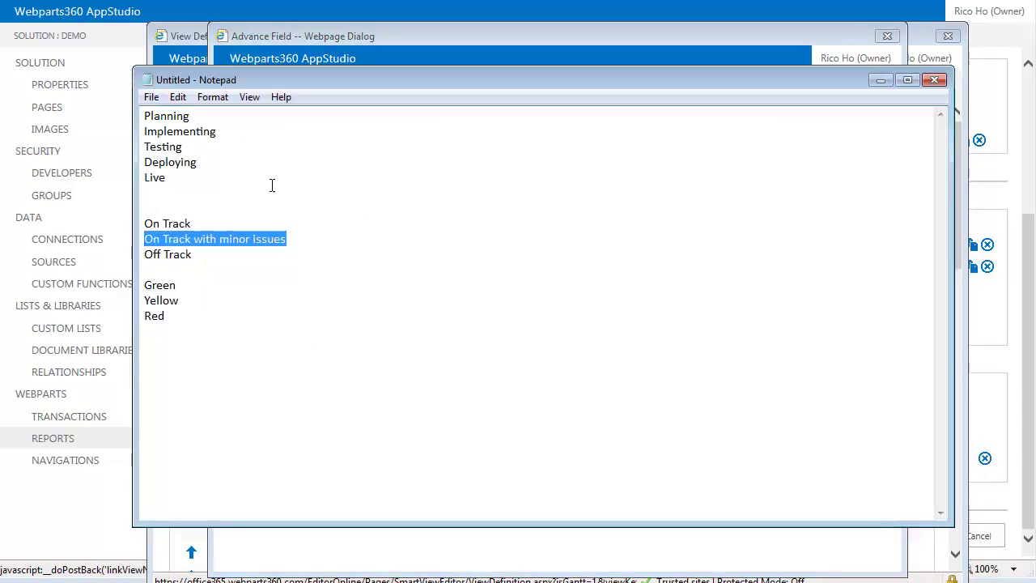
click(467, 54)
click(332, 363)
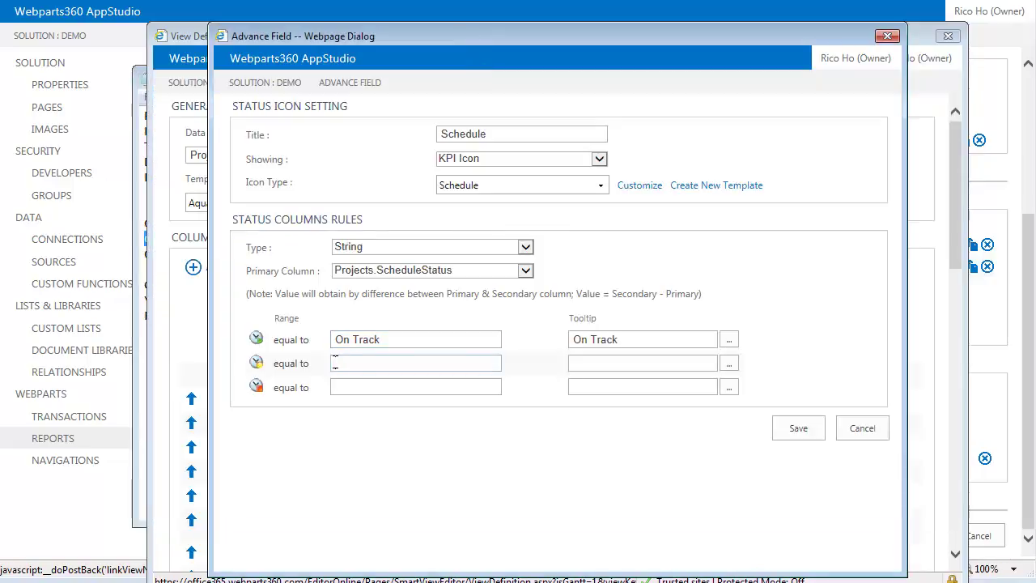
key(ctrl+v)
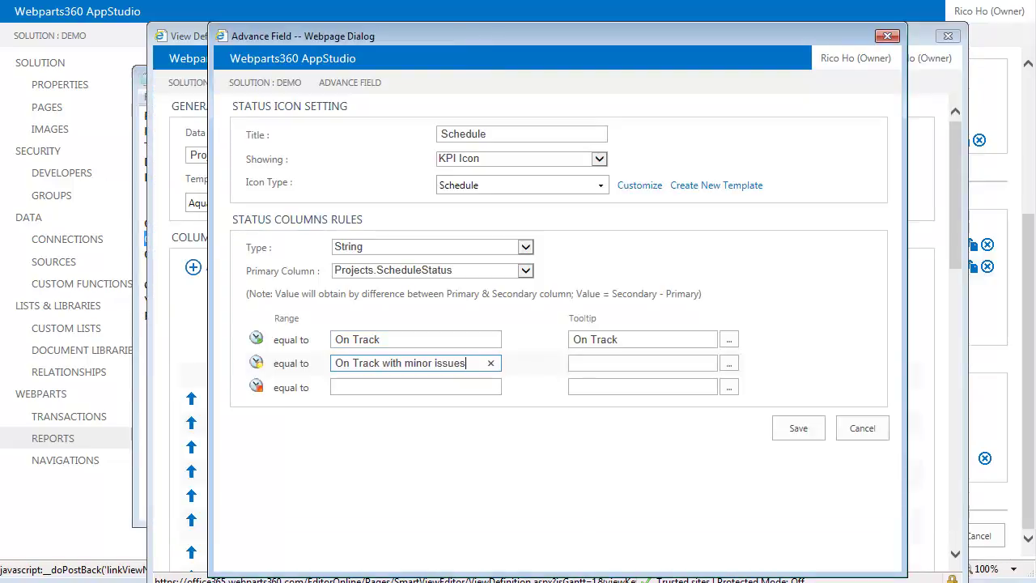
- Copy Off Track from the Notepad list into the range value of the red icon rule
key(alt+Tab)
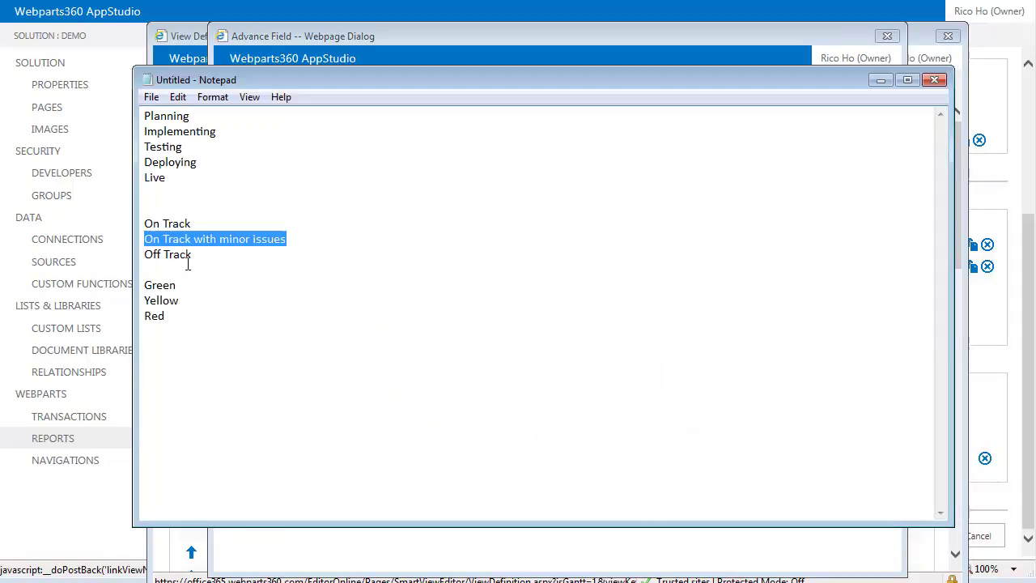
drag(197, 254, 113, 254)
key(ctrl+c)
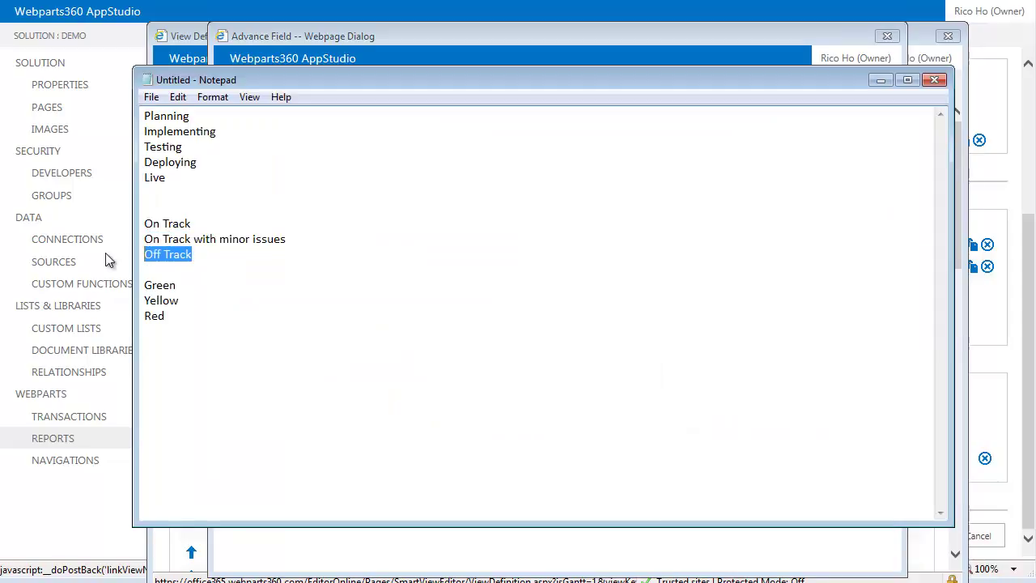
click(488, 36)
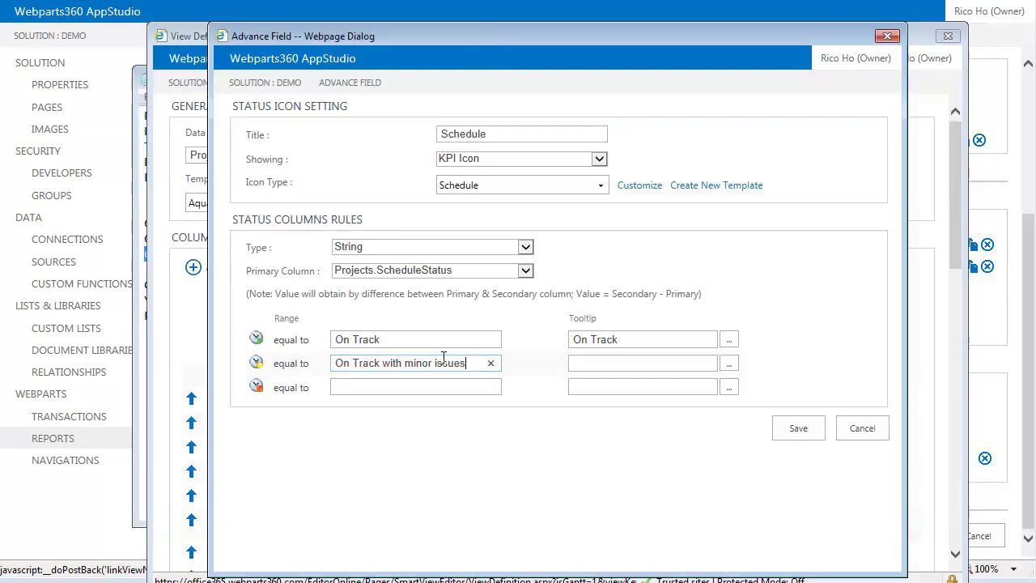
click(386, 383)
key(ctrl+v)
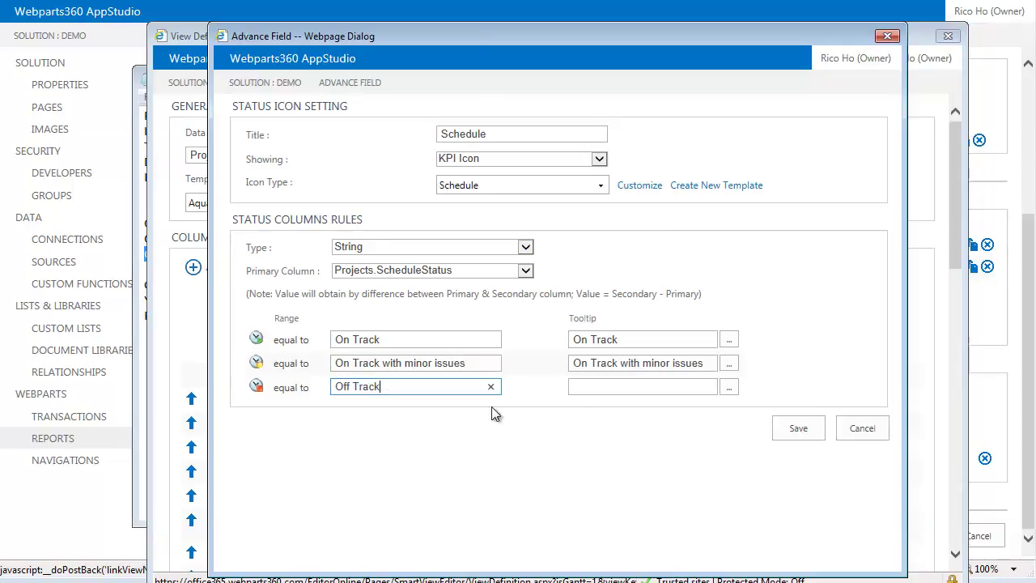
- Set the red icon rule's tooltip to Delayed and save the Schedule advance field
click(637, 387)
key(ctrl+v)
drag(619, 388, 530, 395)
text(D)
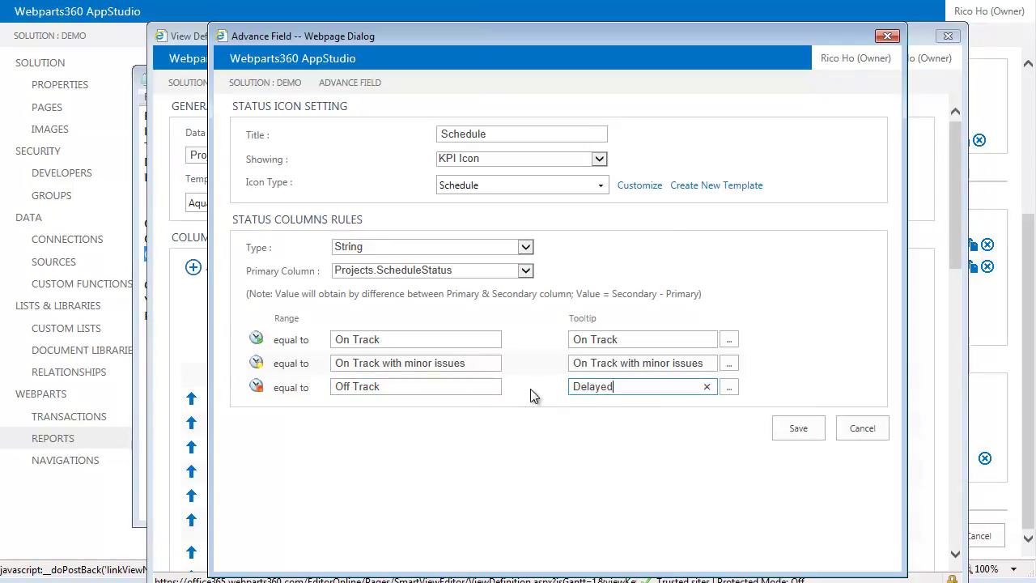
text(elayed)
click(811, 429)
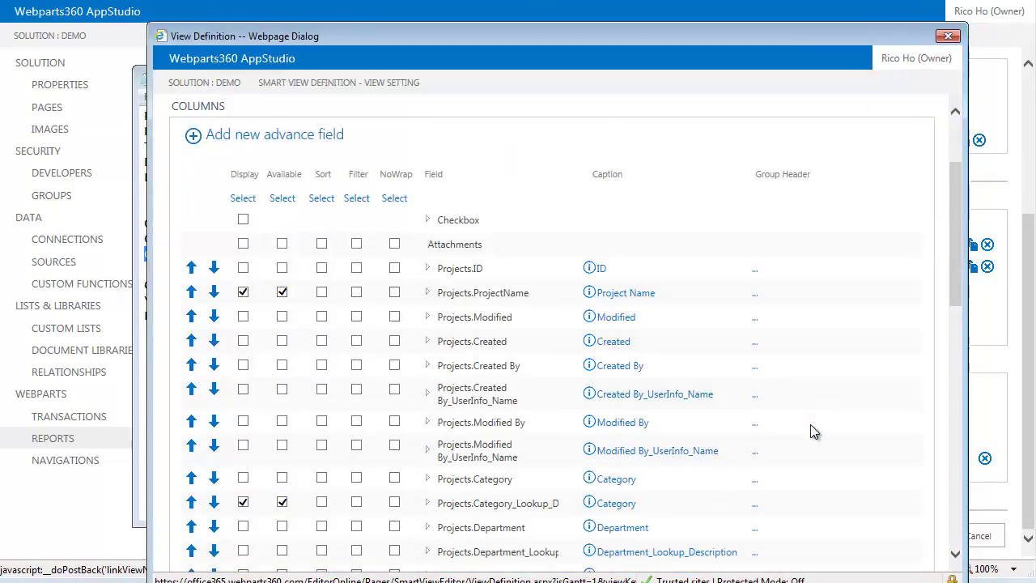
- Add another advance field with Projects.CostStatus as its primary column and Buttons as its icon type
scroll(746, 432, down, 3)
scroll(745, 432, down, 2)
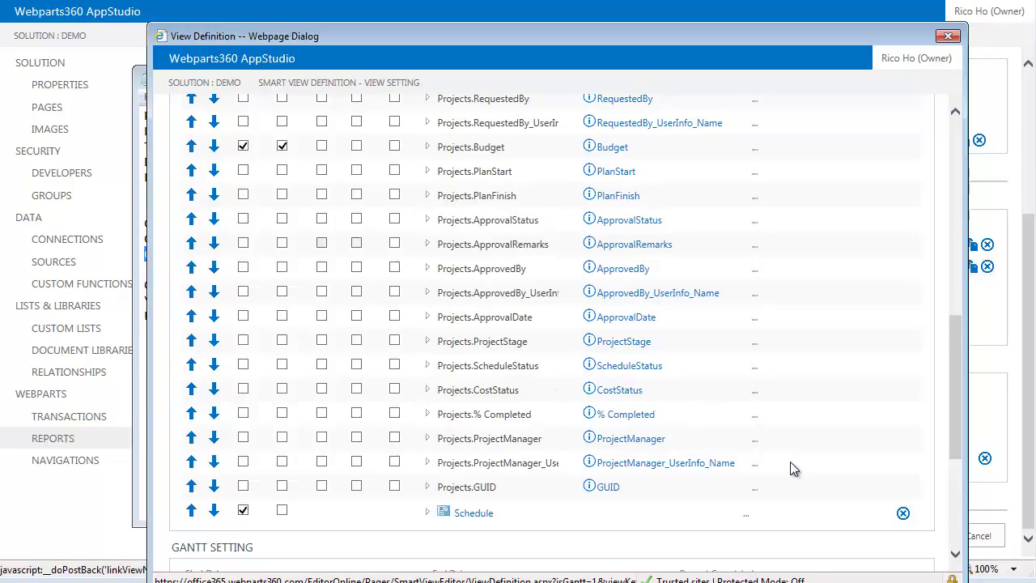
scroll(790, 461, up, 6)
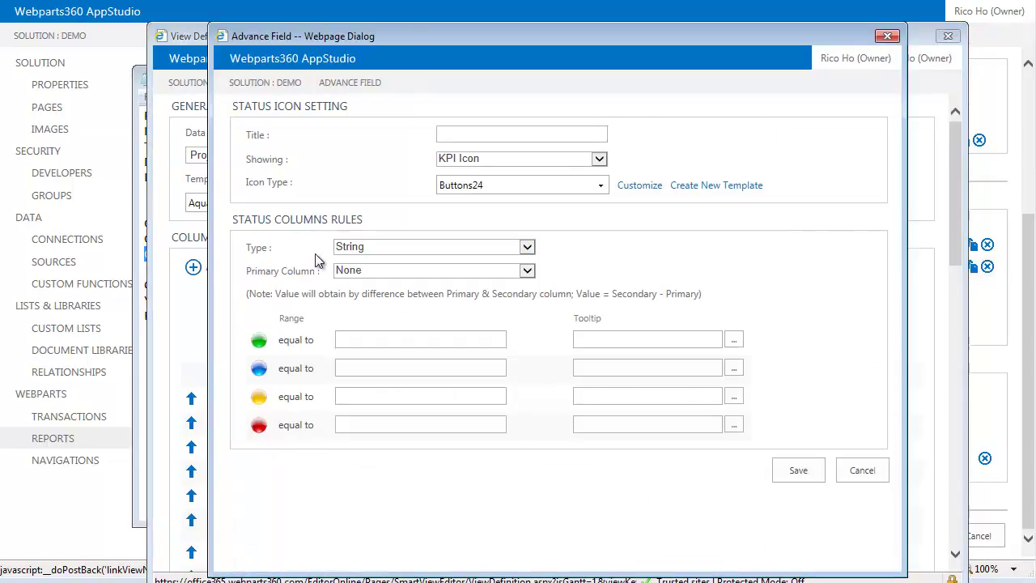
click(527, 270)
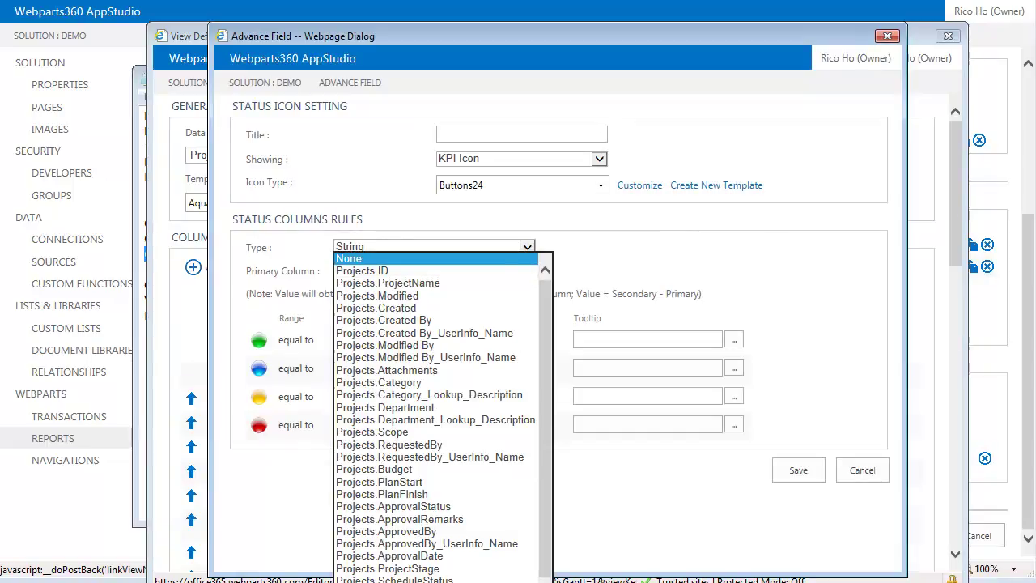
click(417, 562)
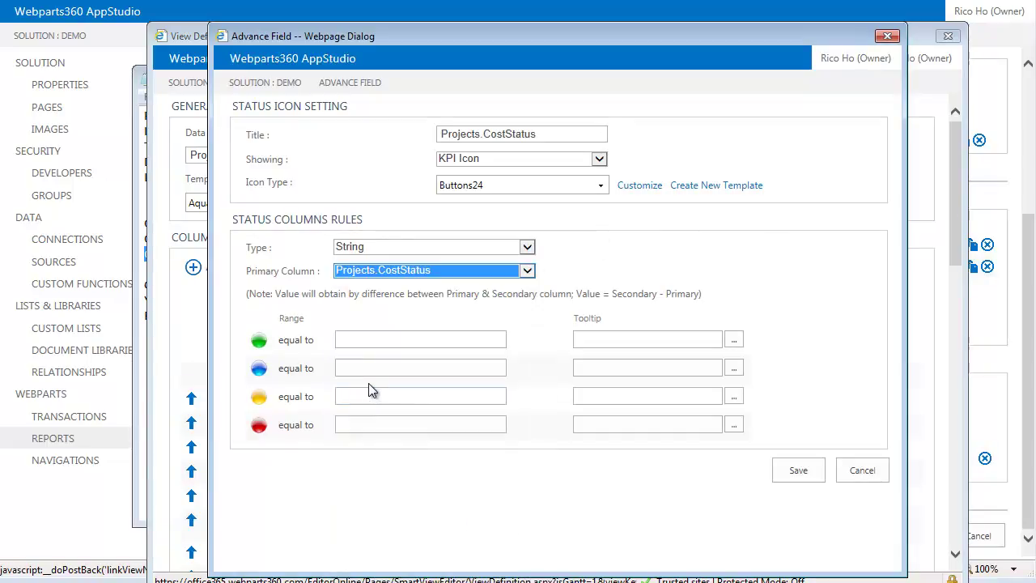
click(600, 185)
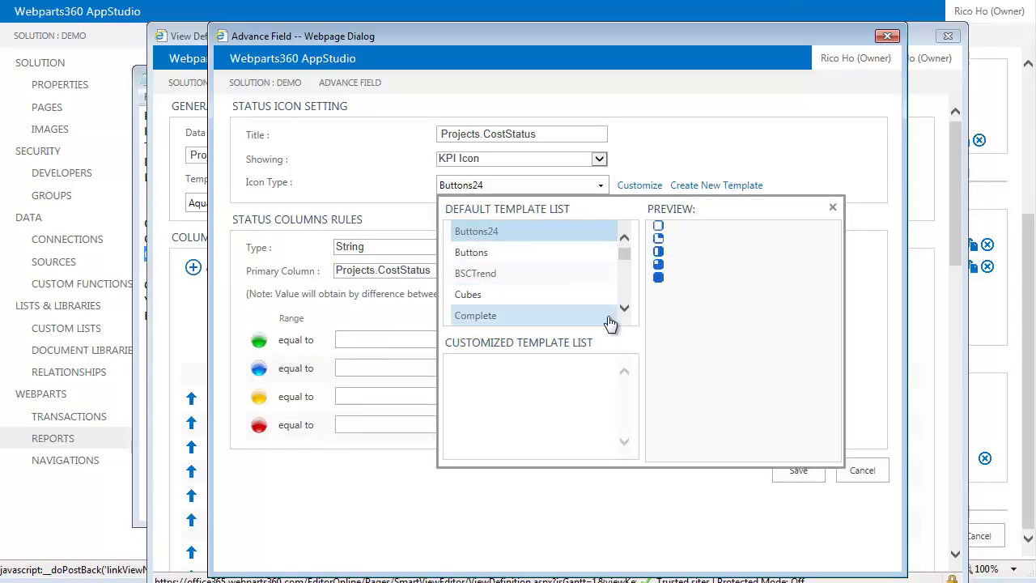
click(530, 252)
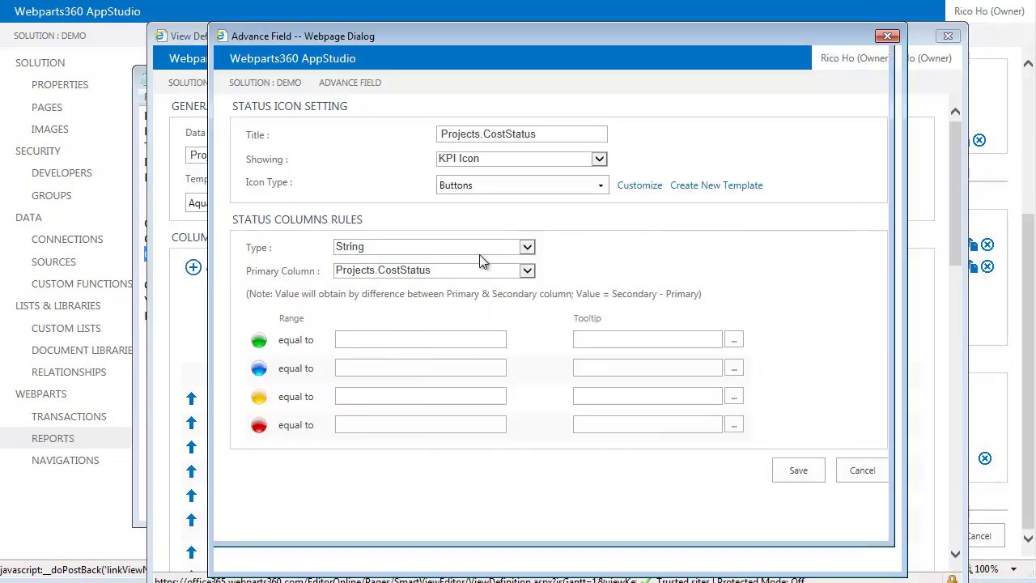
- Set the green, yellow and red icon rules to Green, Yellow and Red, and title the field Cost
key(alt+Tab)
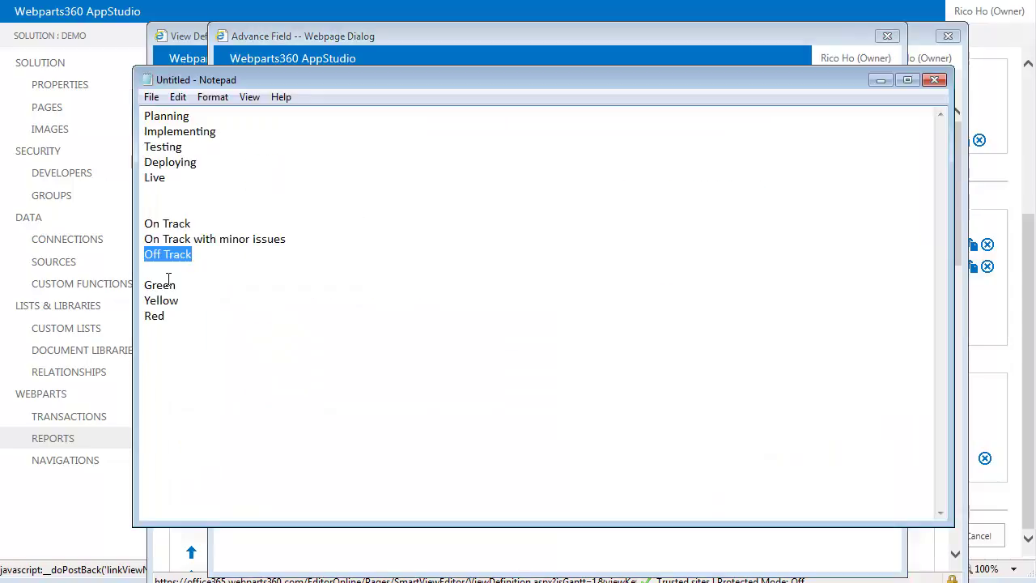
click(456, 540)
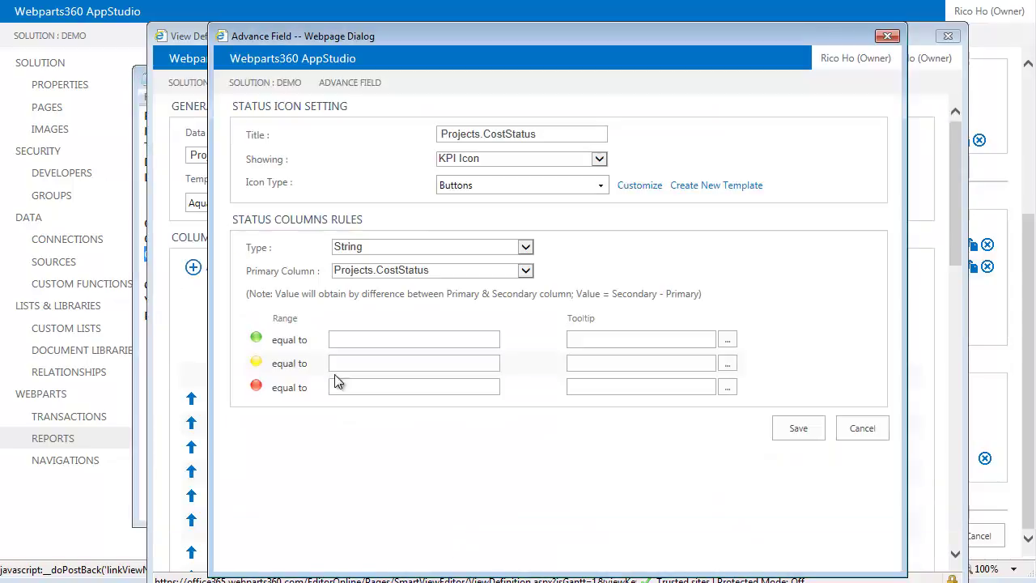
text(Gre)
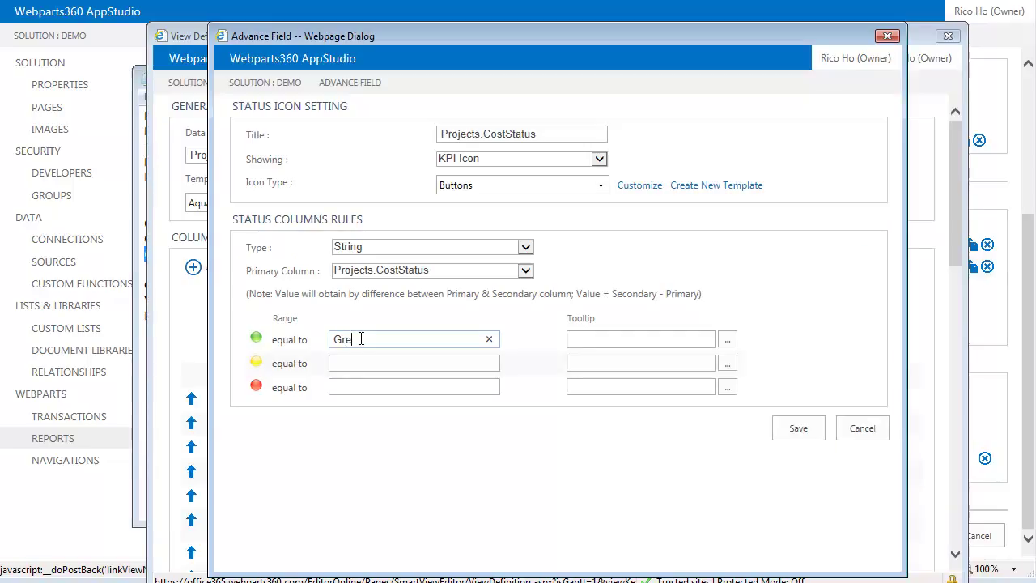
text(en)
click(370, 363)
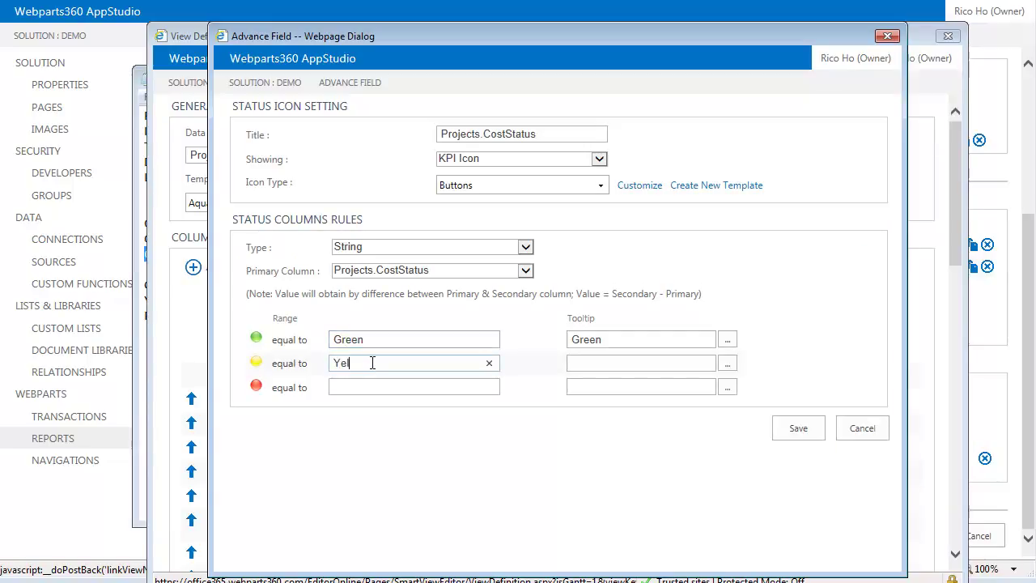
click(395, 389)
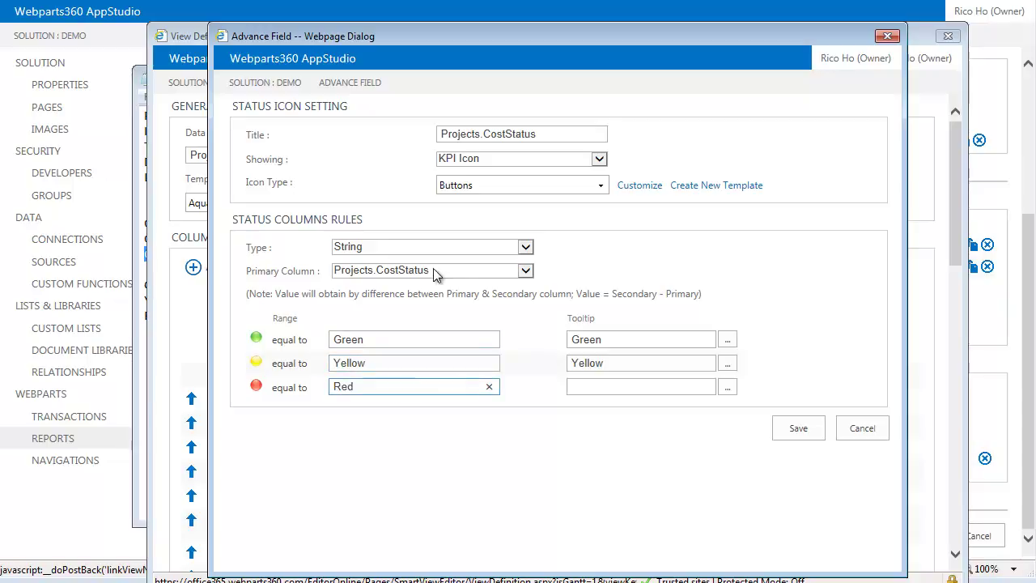
drag(486, 134, 392, 147)
key(BackSpace)
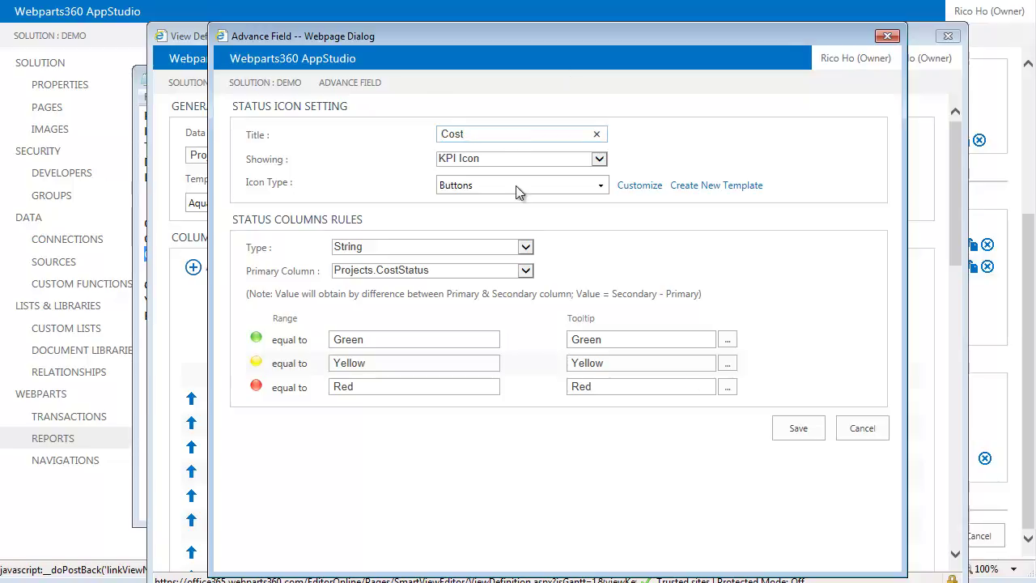
- Save the Cost advance field and open the link URL editor for the Projects.ProjectName column
click(807, 429)
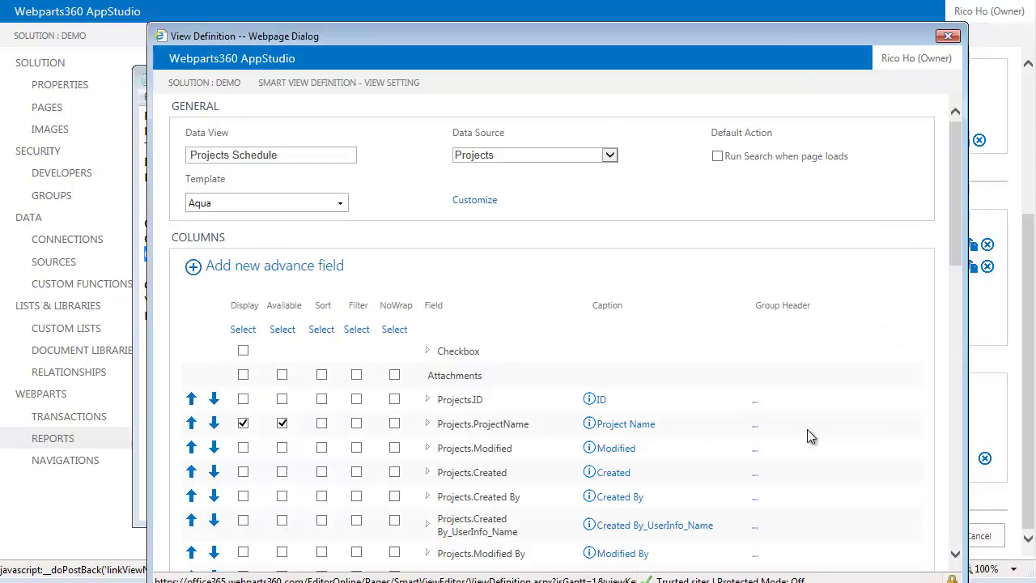
scroll(478, 443, down, 3)
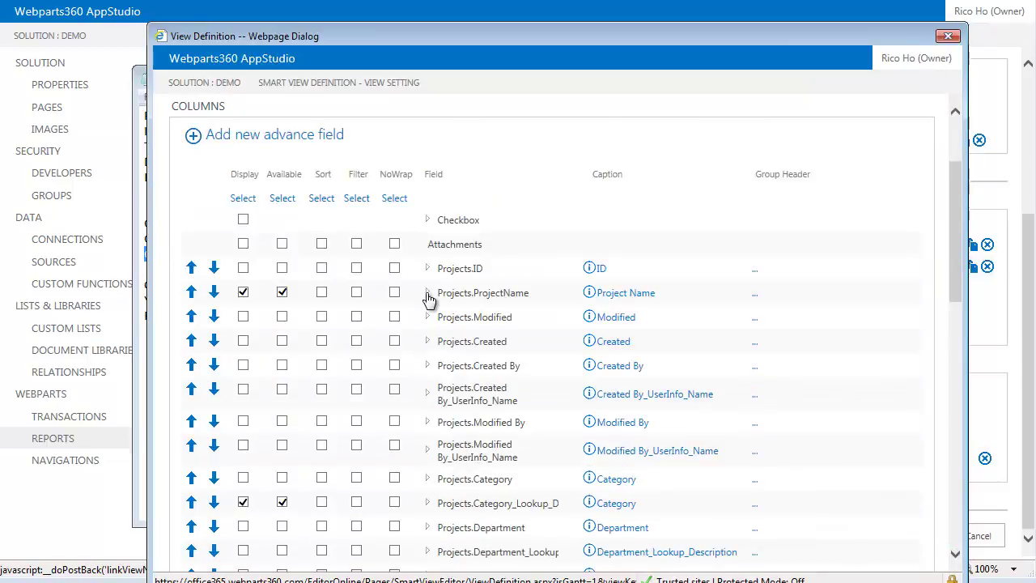
click(426, 292)
click(899, 339)
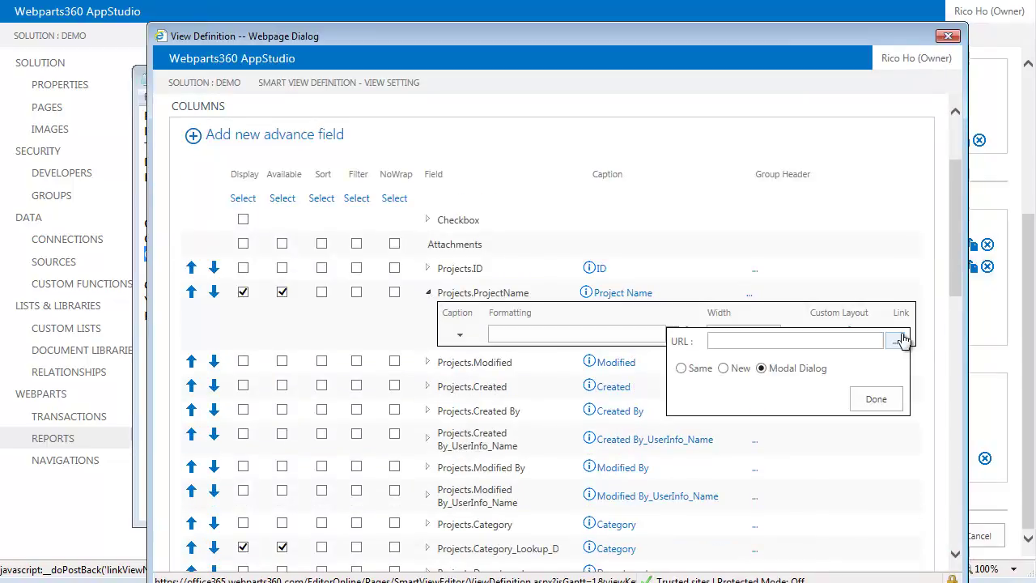
click(894, 342)
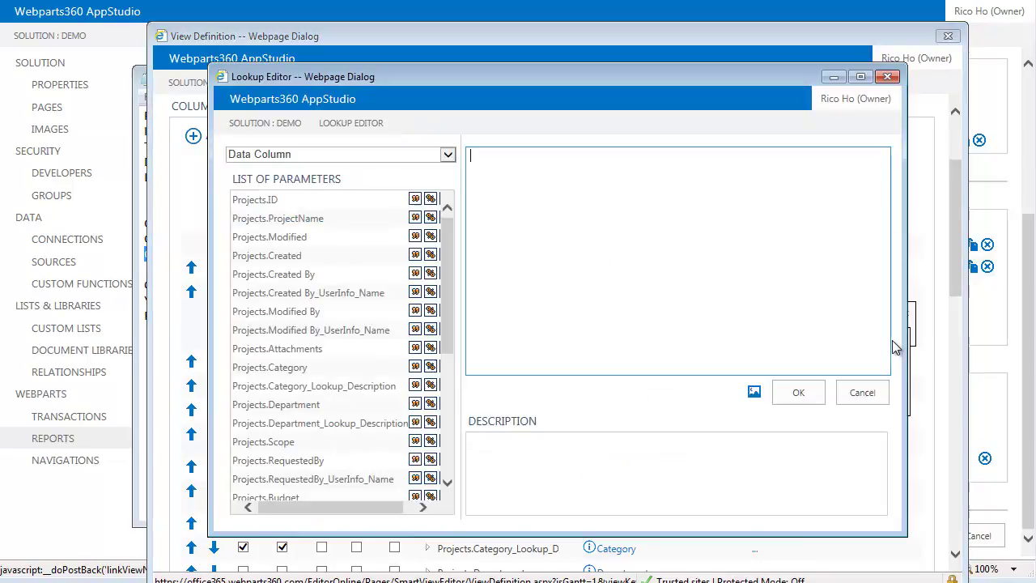
- Set the link URL to the ProjectWorkspace.aspx page with ?ProjectID= followed by the Projects.ID data column
click(673, 260)
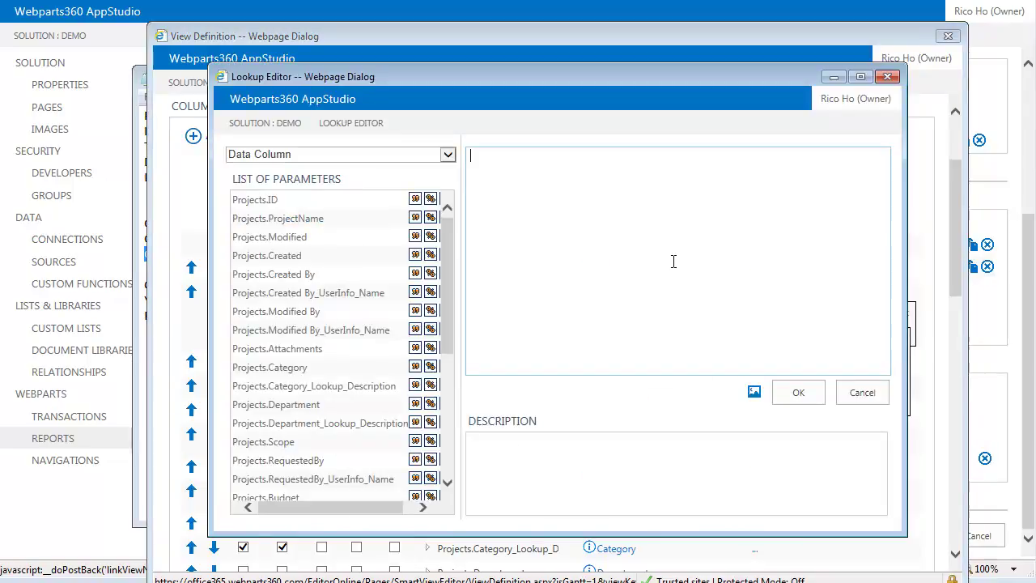
click(448, 153)
click(278, 268)
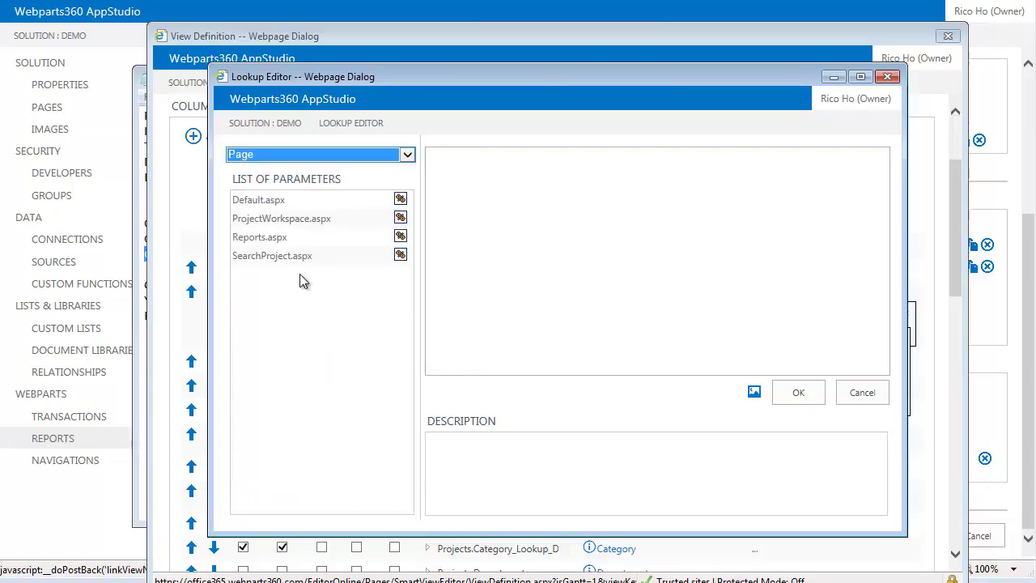
click(301, 219)
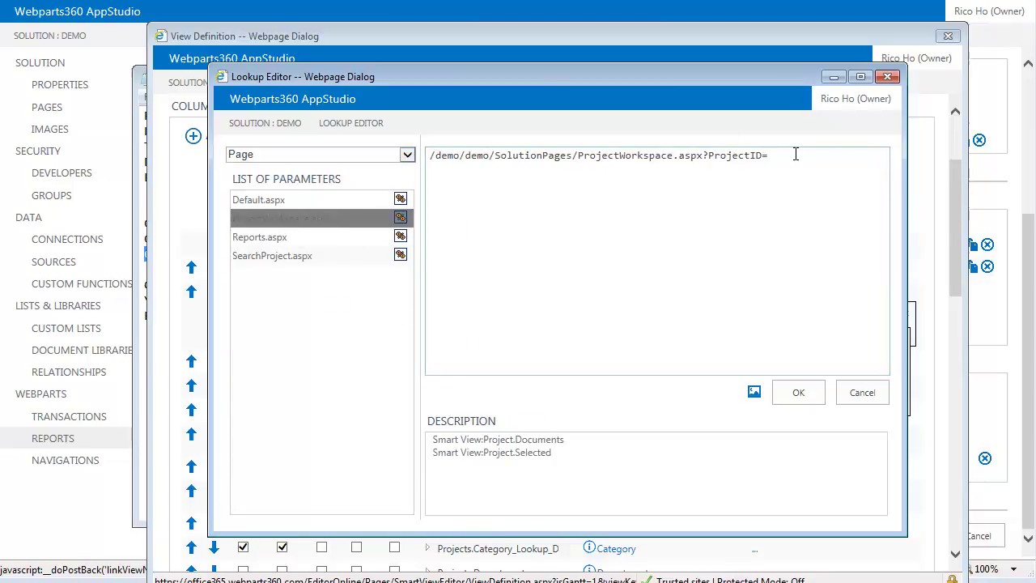
click(407, 154)
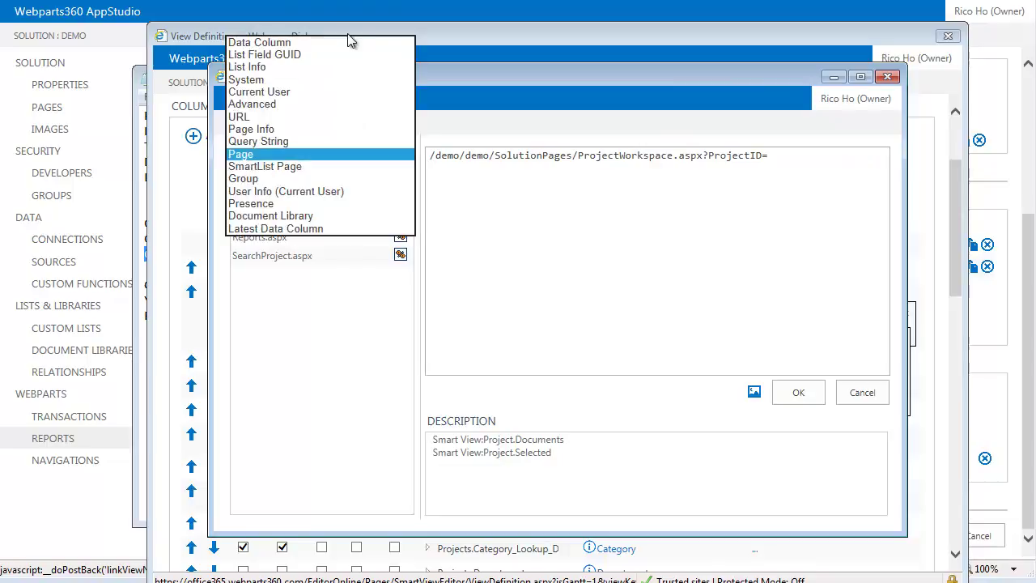
click(349, 41)
click(301, 202)
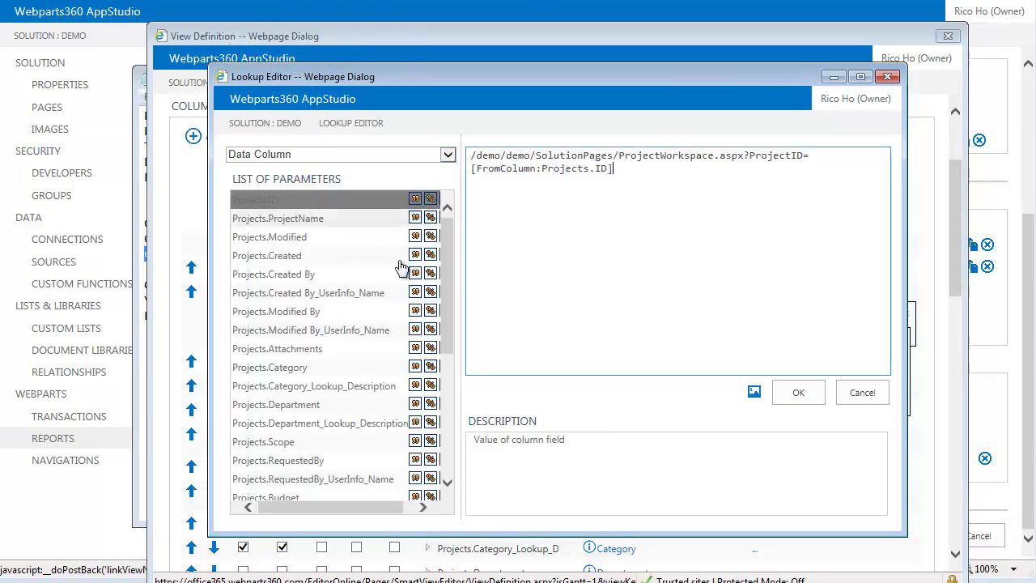
click(804, 393)
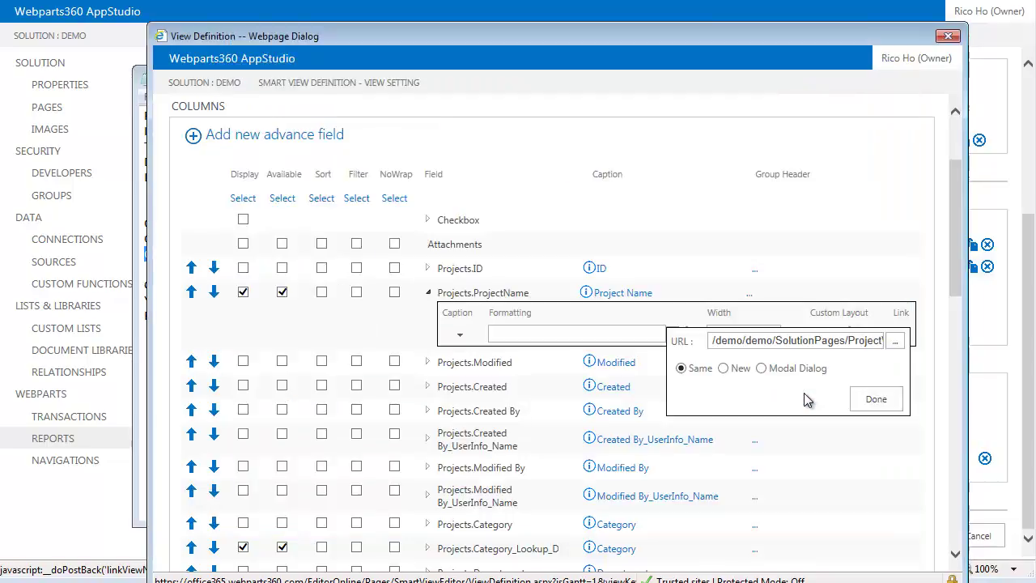
- Apply the Project Name link and save the Projects Schedule view definition
click(872, 403)
scroll(872, 404, down, 10)
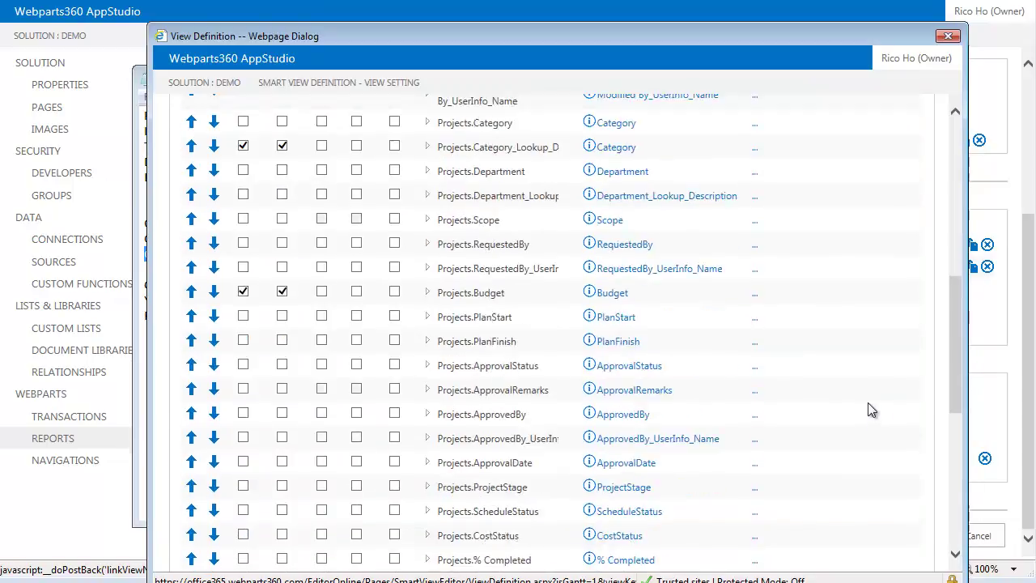
click(847, 556)
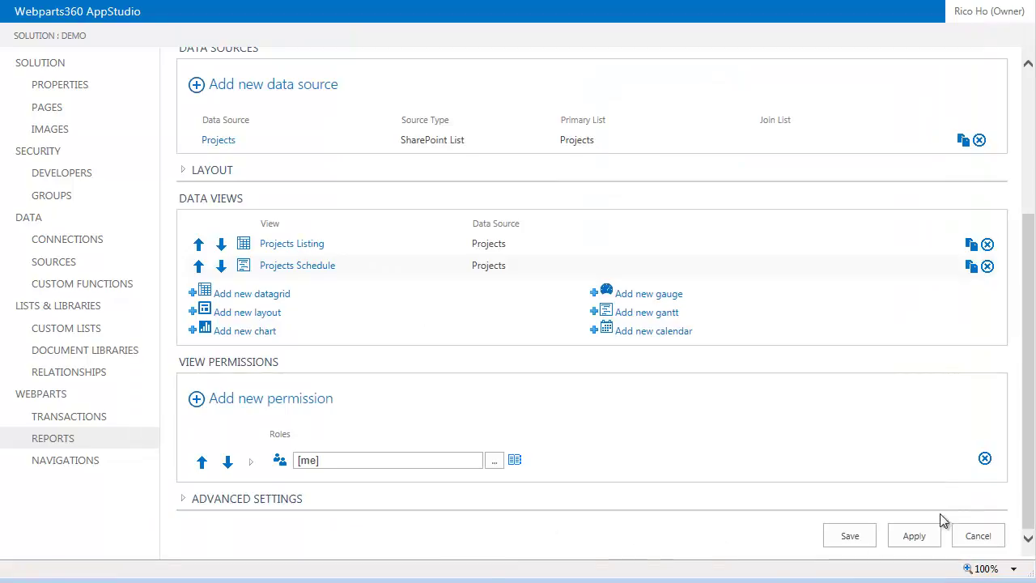
- Make Projects Schedule the default view for the [me] role, save the definition and reload the site's home page
click(251, 461)
click(669, 520)
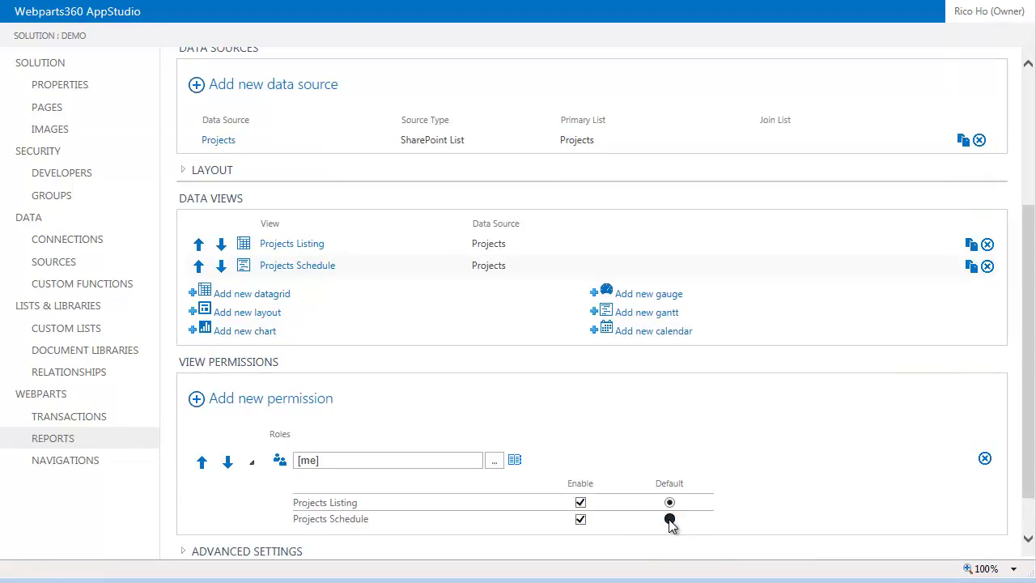
scroll(841, 497, down, 1)
click(847, 542)
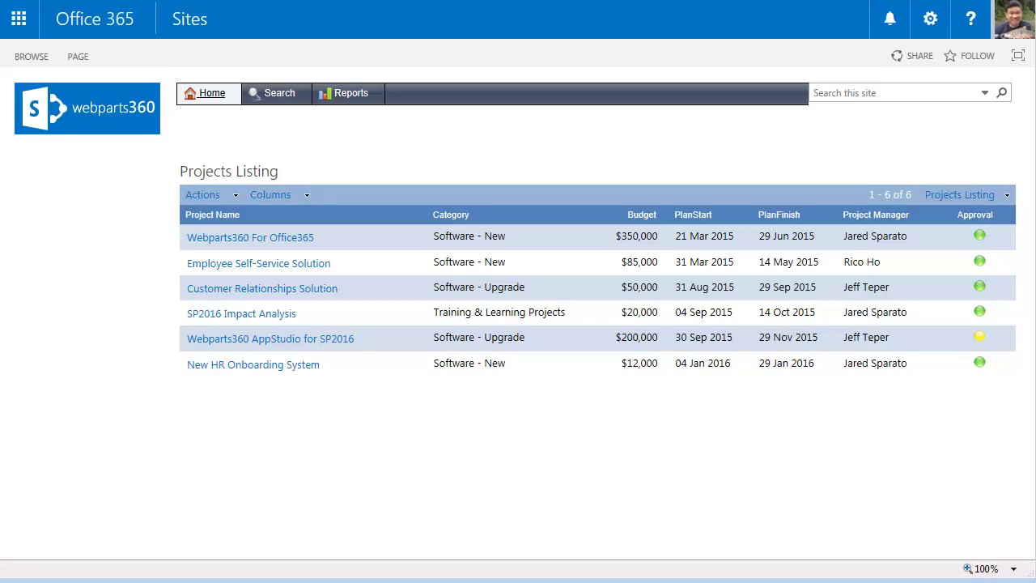
key(F5)
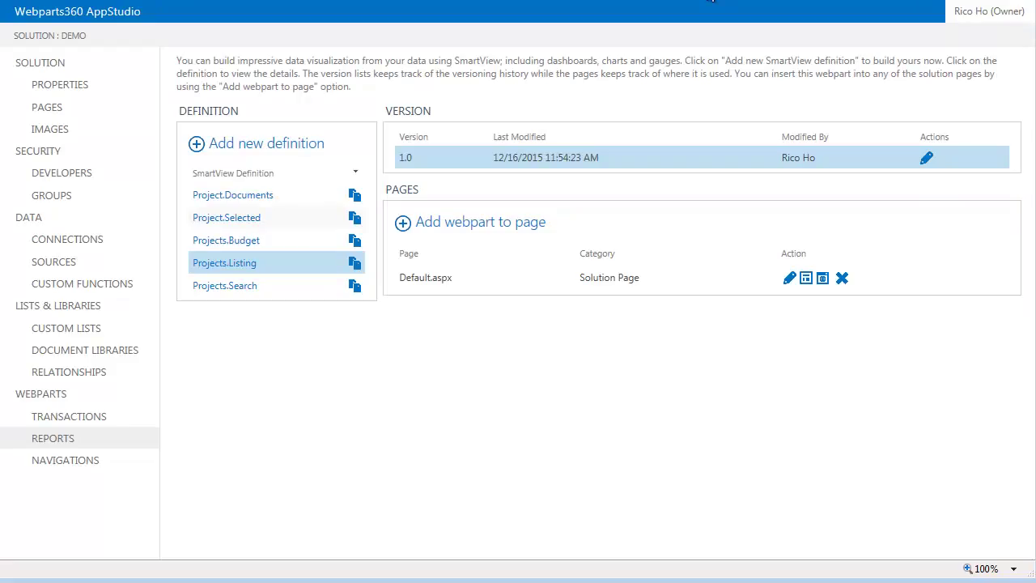
- Duplicate the Projects.Listing definition and title the copy Projects.Mine
click(355, 265)
click(593, 354)
click(611, 159)
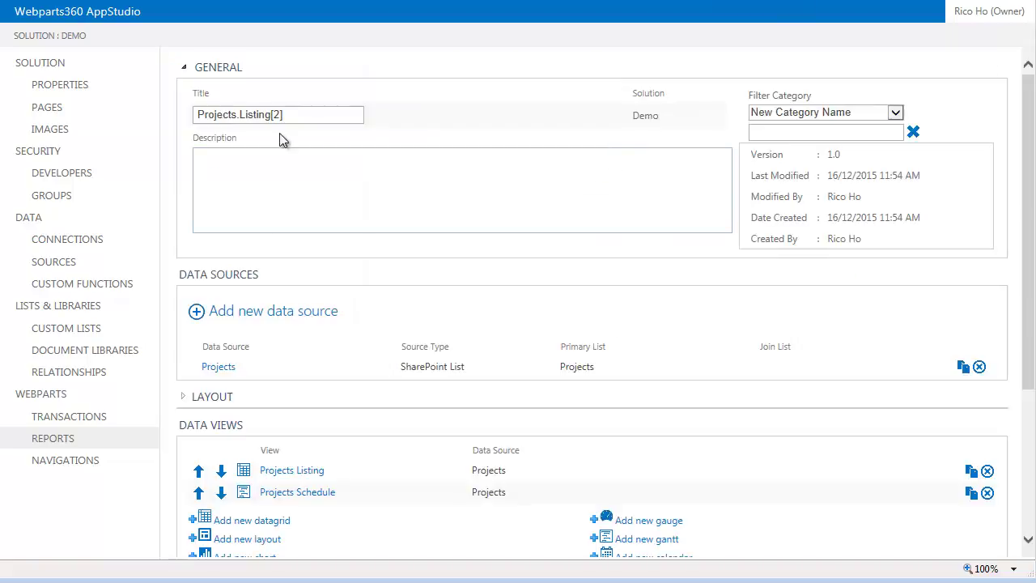
drag(241, 114, 353, 114)
text(Mine)
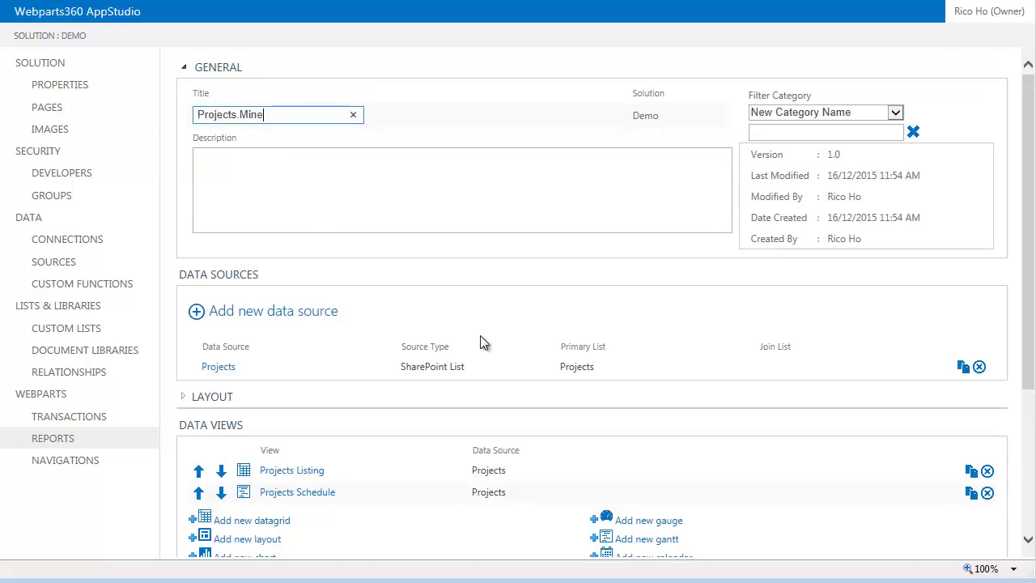
- Add a filter condition to the Projects Schedule view with Projects.RequestedBy Equal [myid], and copy its value
scroll(574, 380, down, 3)
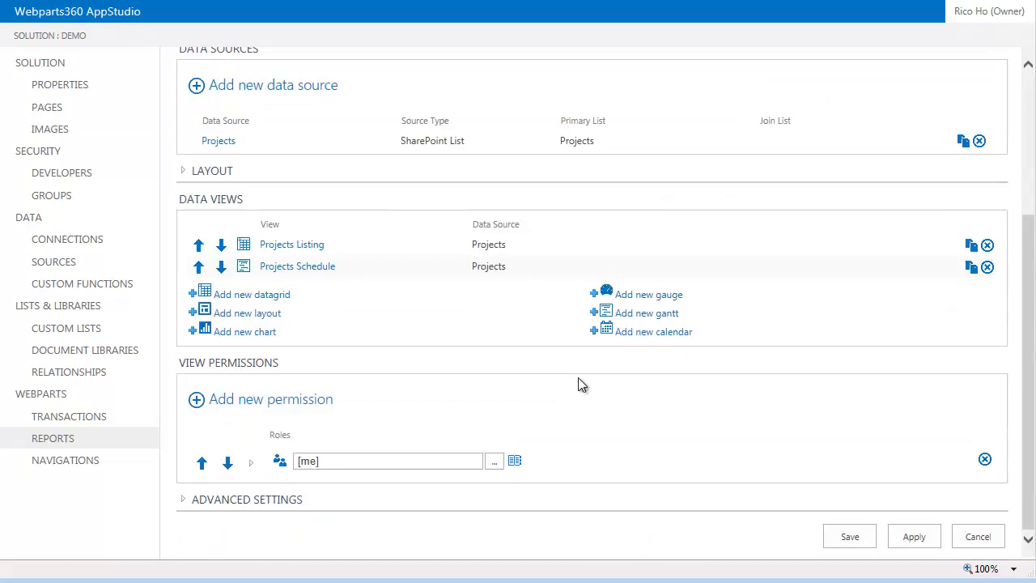
click(298, 266)
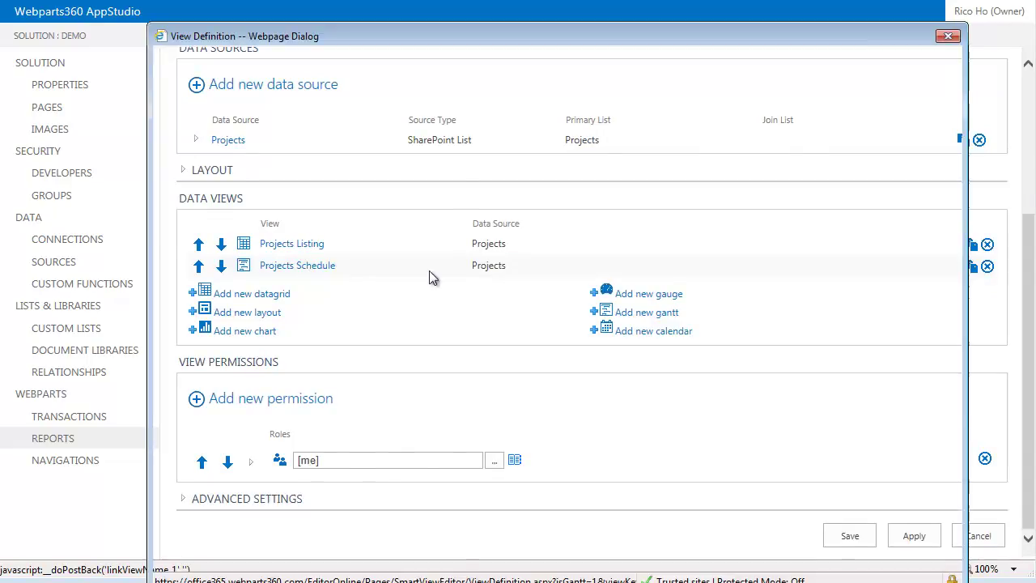
scroll(574, 275, down, 5)
scroll(580, 281, down, 3)
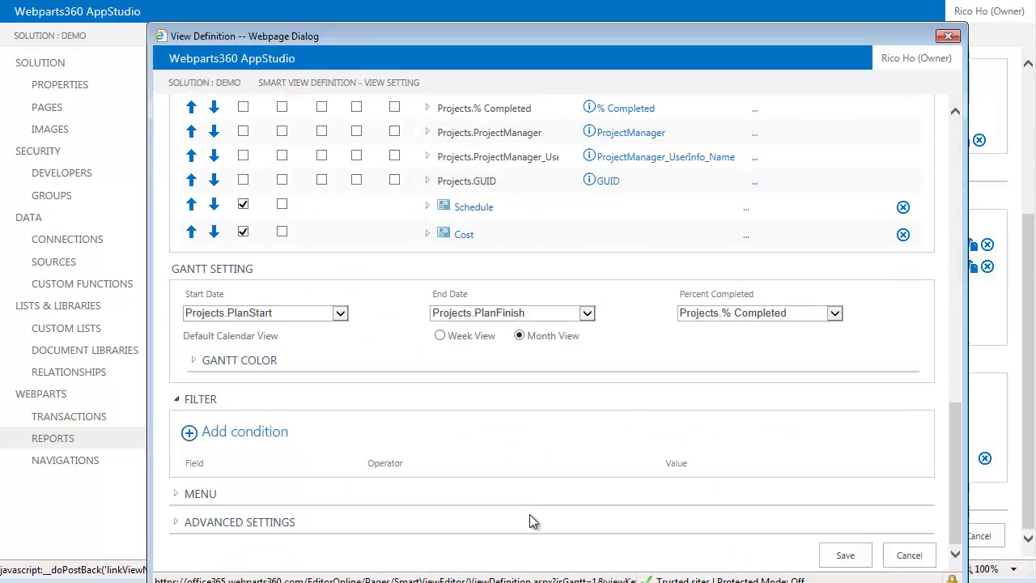
click(270, 442)
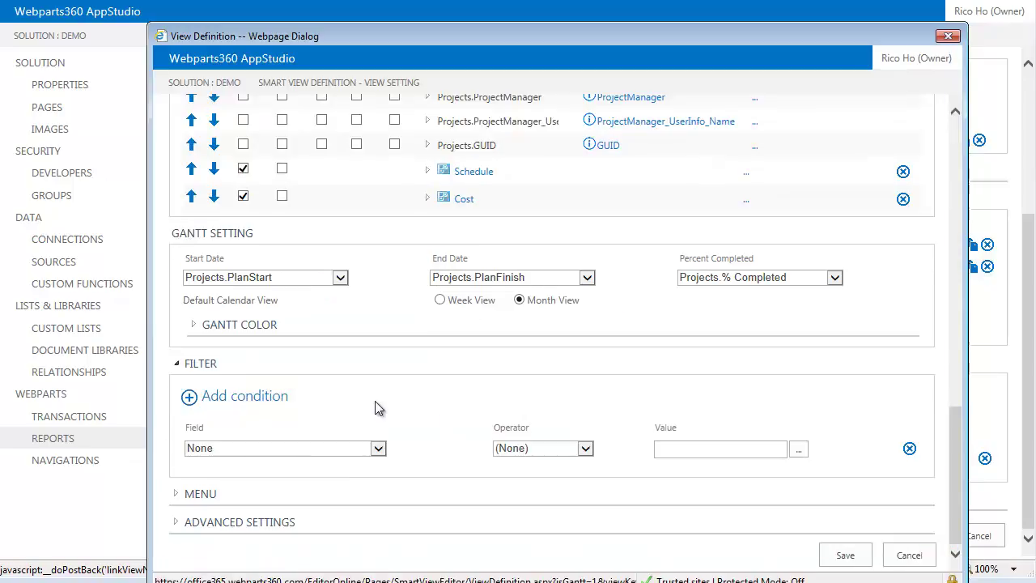
click(378, 449)
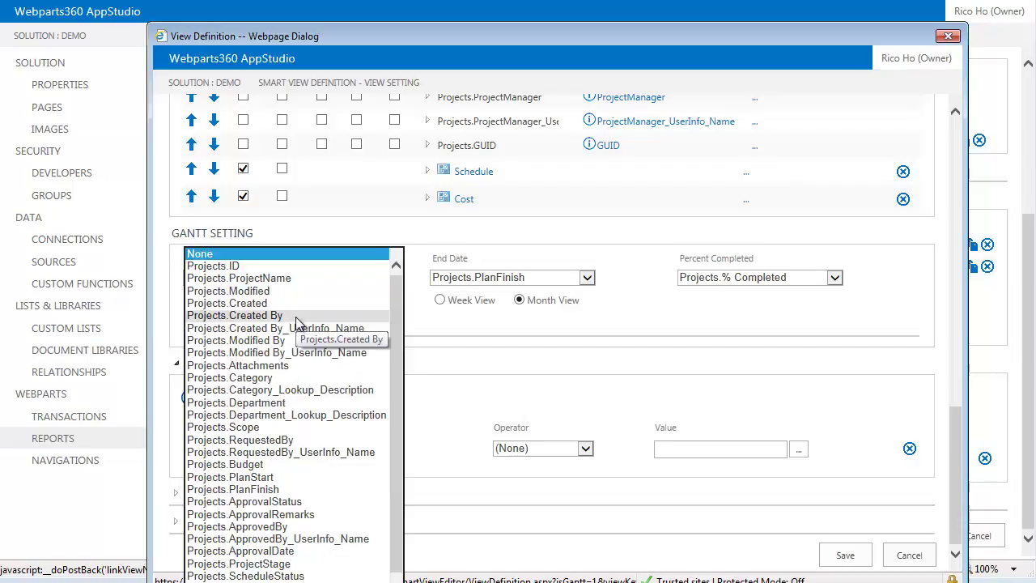
click(291, 440)
click(584, 448)
click(538, 463)
click(674, 451)
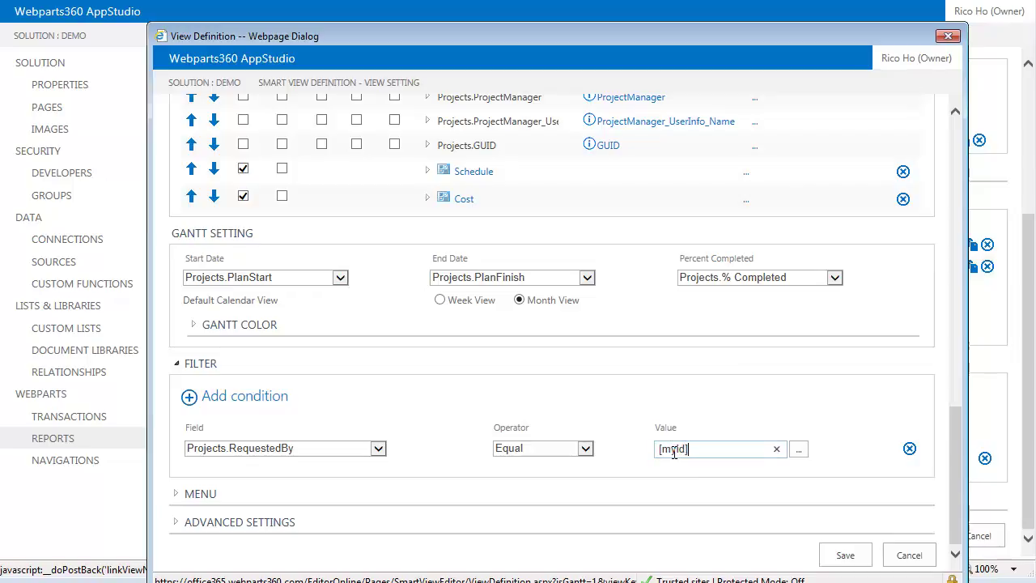
drag(749, 448, 630, 458)
key(ctrl+c)
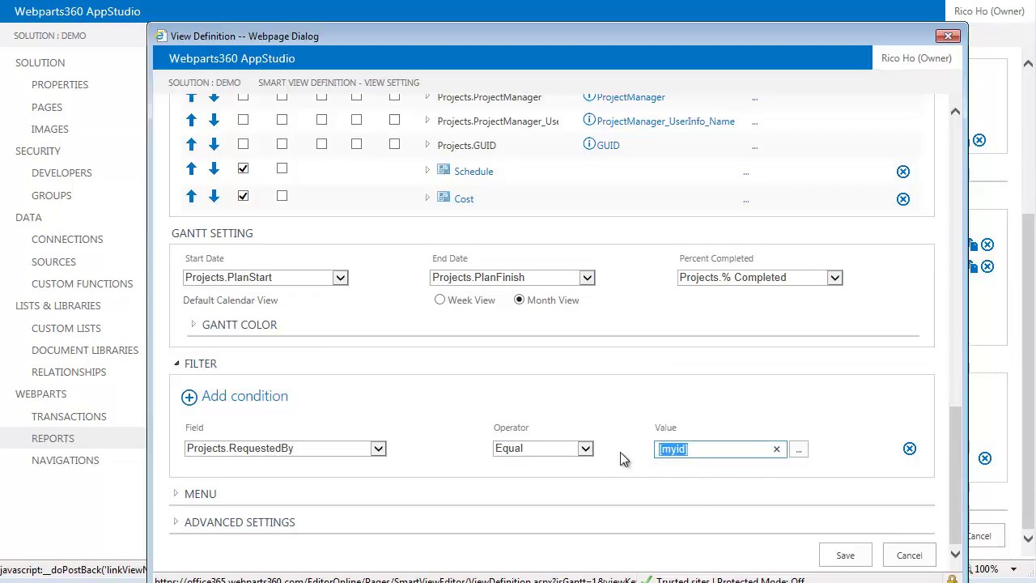
- Add a second filter condition, joined by OR, with Projects.ApprovedBy Equal [myid]
click(404, 408)
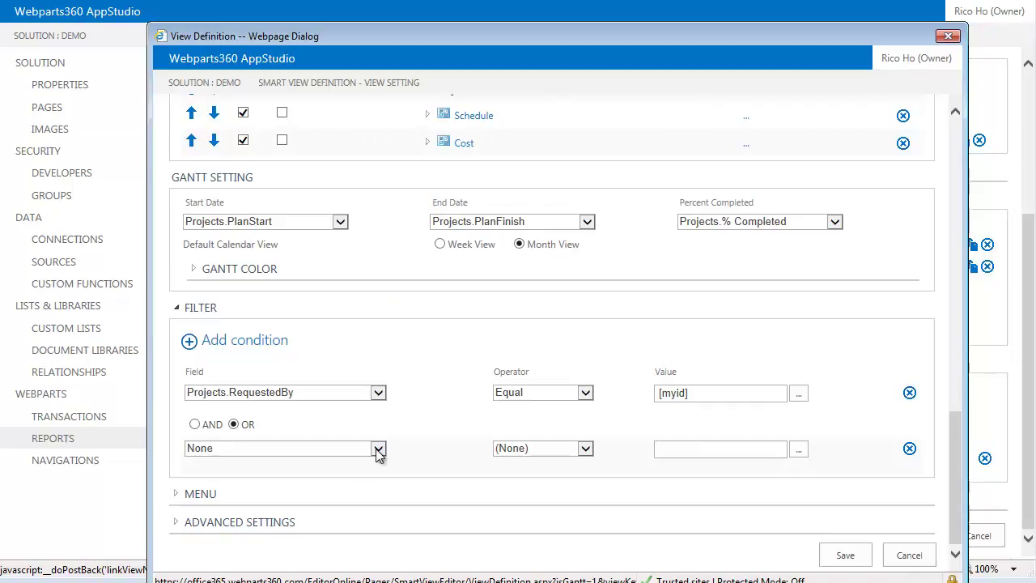
click(377, 448)
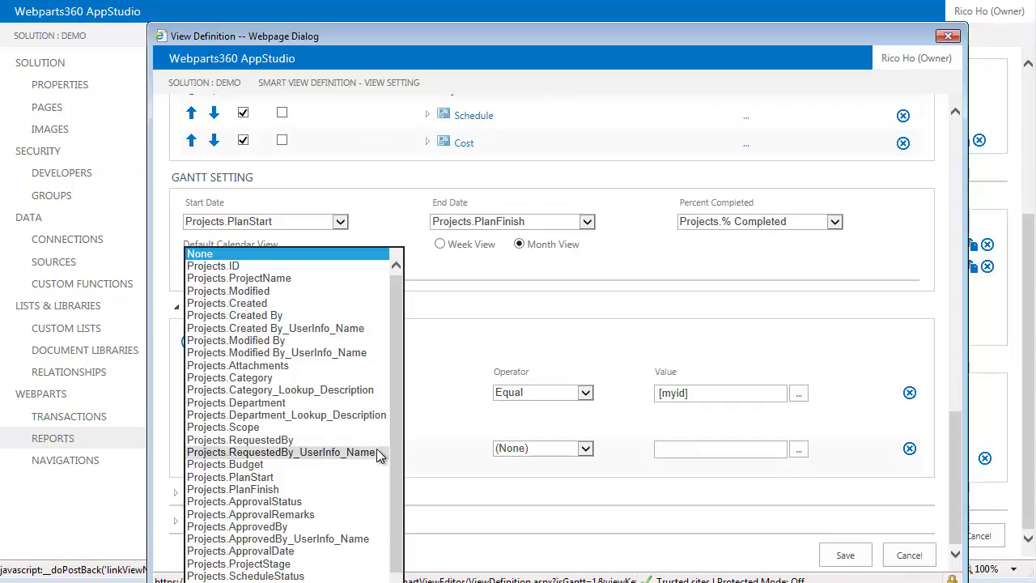
click(321, 527)
click(586, 448)
click(539, 460)
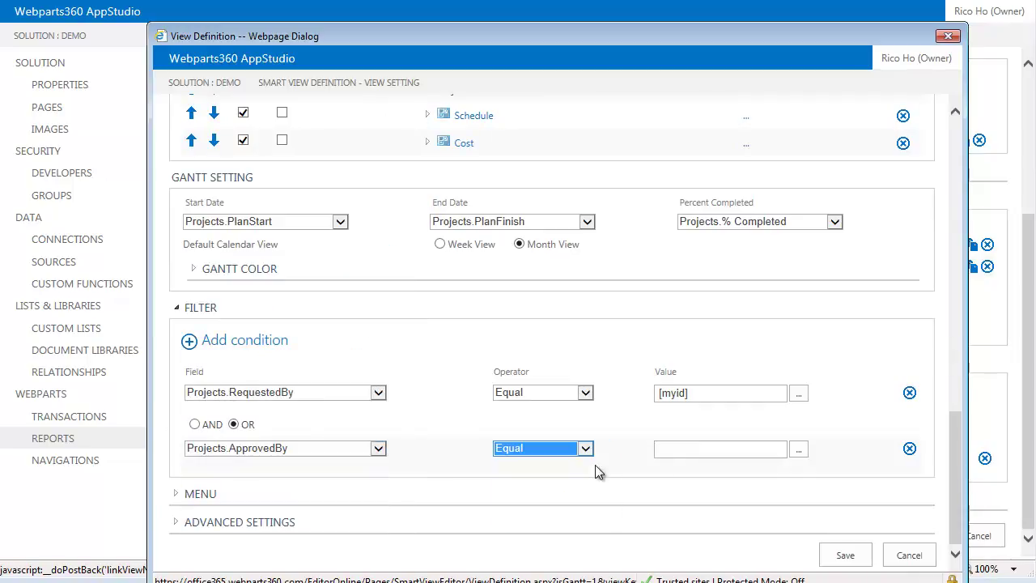
click(689, 449)
key(ctrl+v)
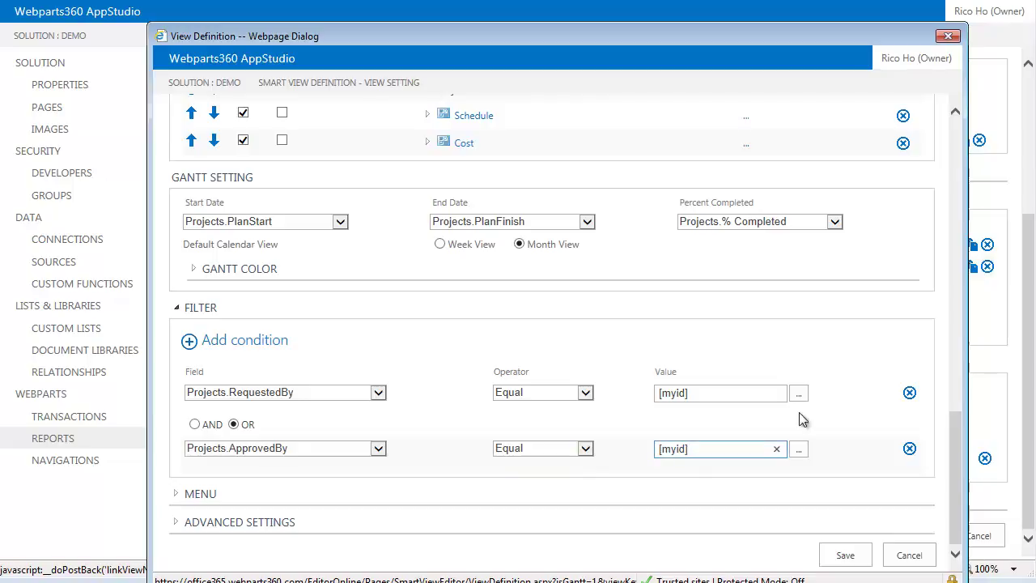
- Add a third filter condition, joined by OR, with Projects.ProjectManager Equal [myid]
click(277, 343)
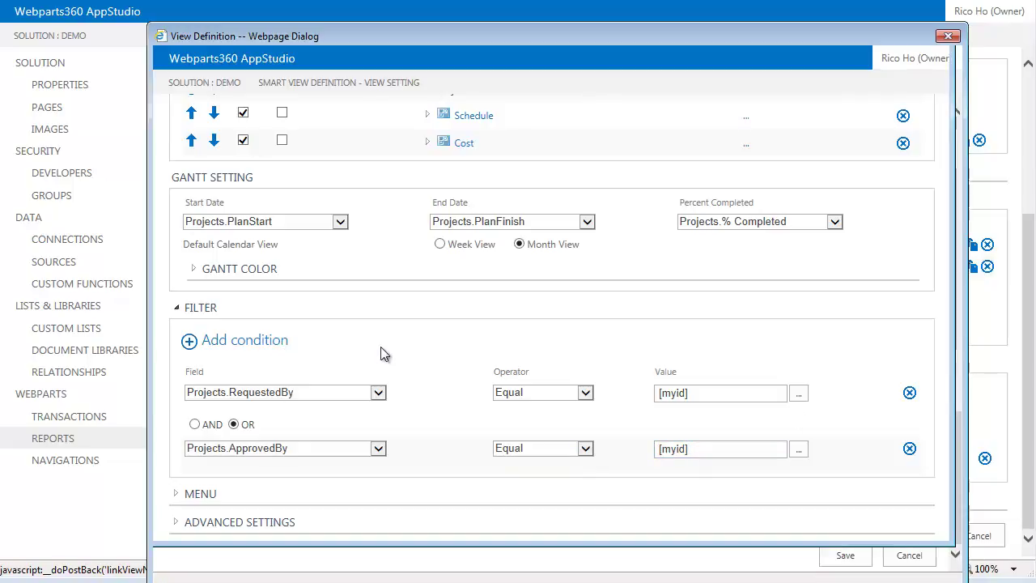
click(378, 448)
click(243, 581)
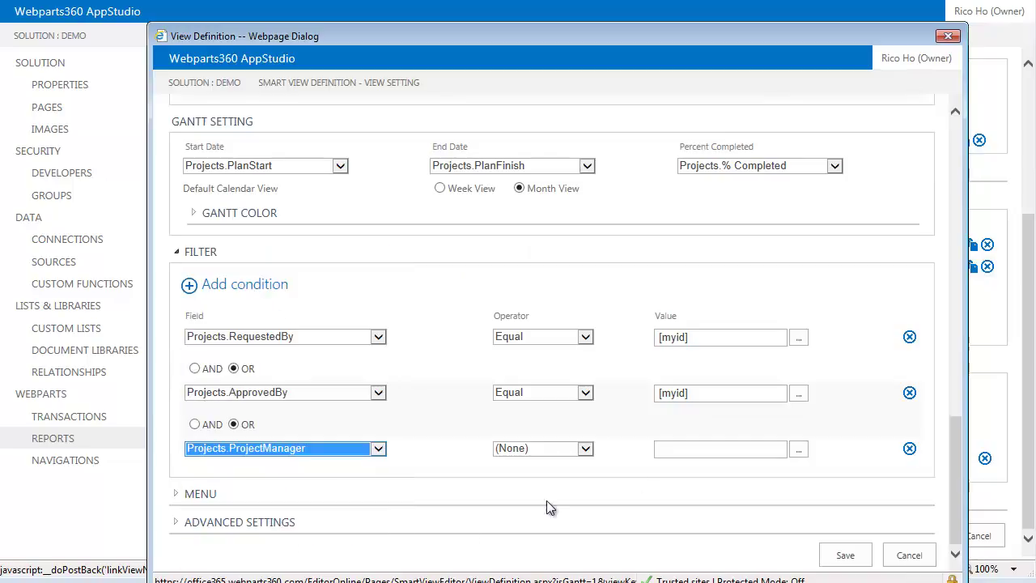
click(584, 448)
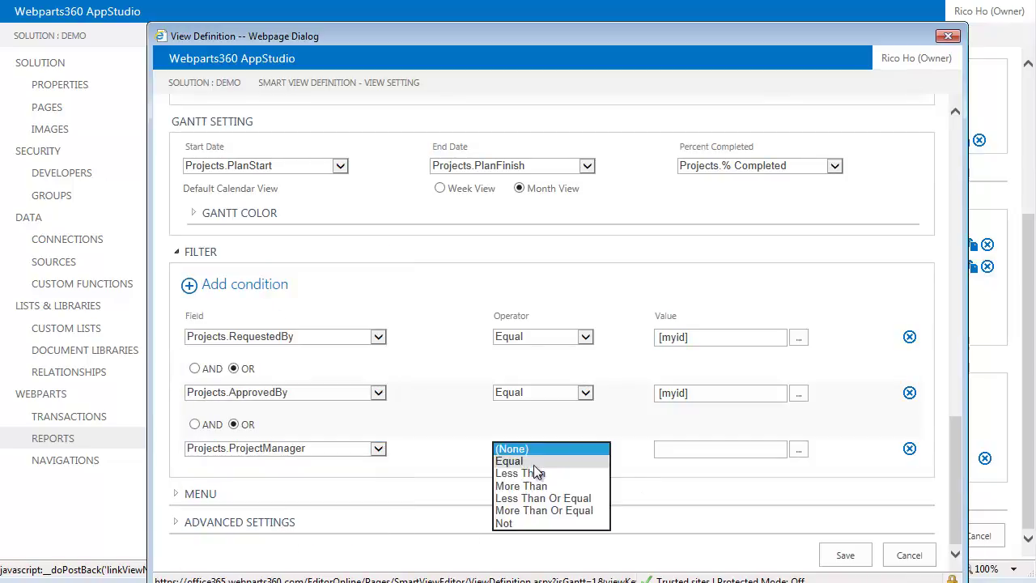
click(534, 462)
click(670, 450)
key(ctrl+v)
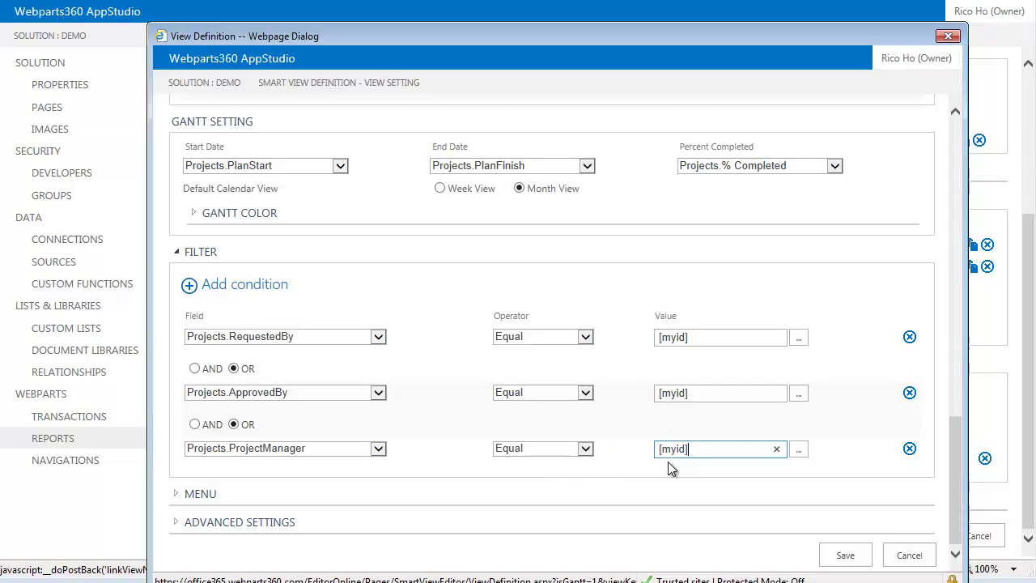
- Rename the data view as My Projects Schedule
scroll(554, 445, up, 10)
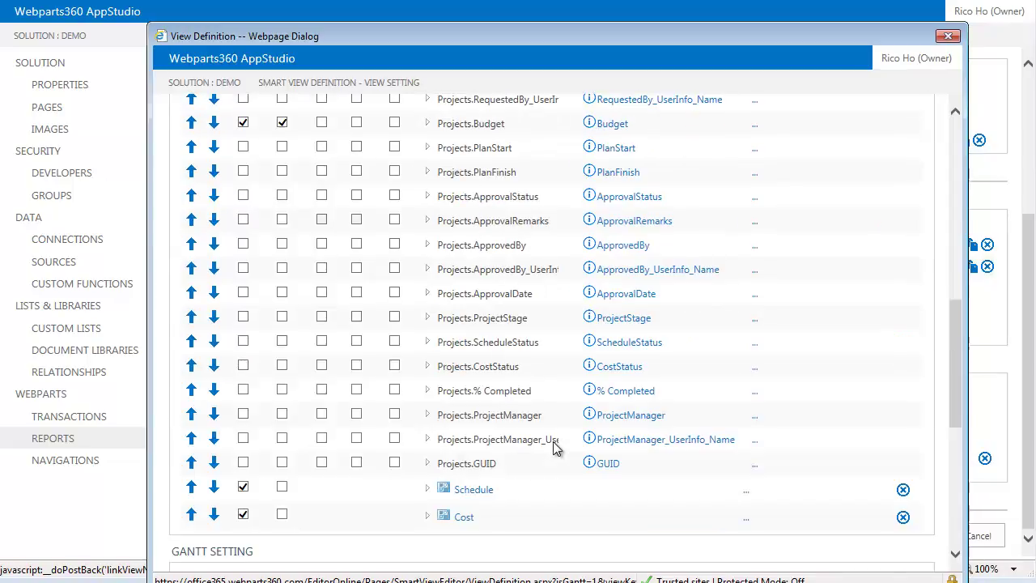
scroll(553, 441, up, 3)
click(191, 155)
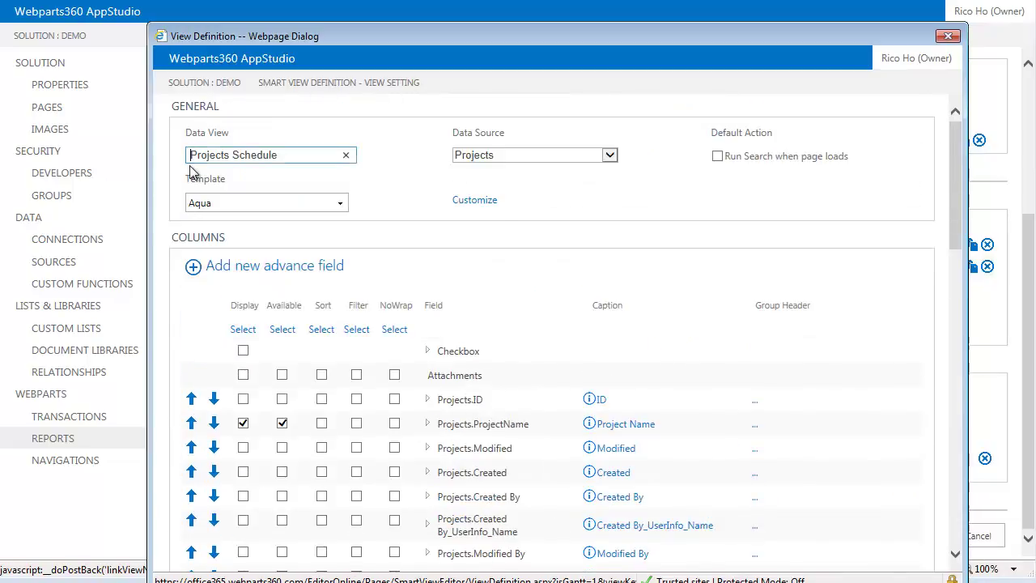
text(My)
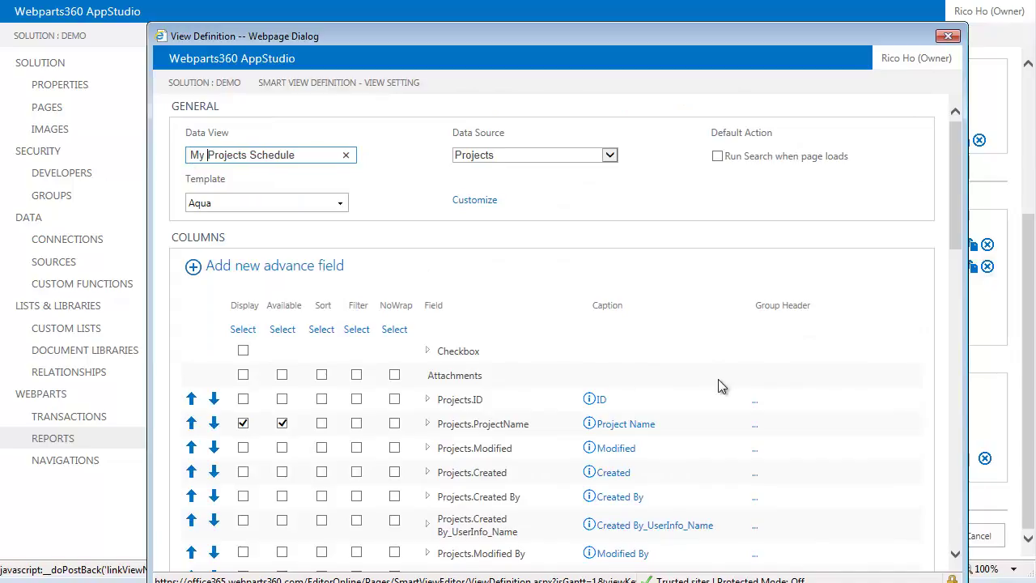
- Start a new custom menu action titled Approve in the My Projects Schedule view's menu settings
scroll(717, 394, down, 13)
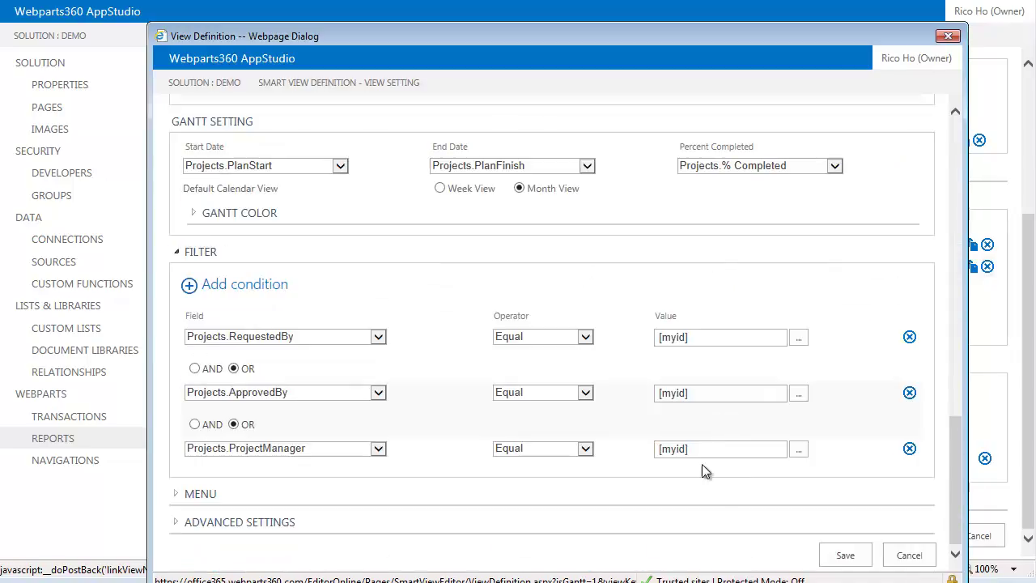
click(177, 500)
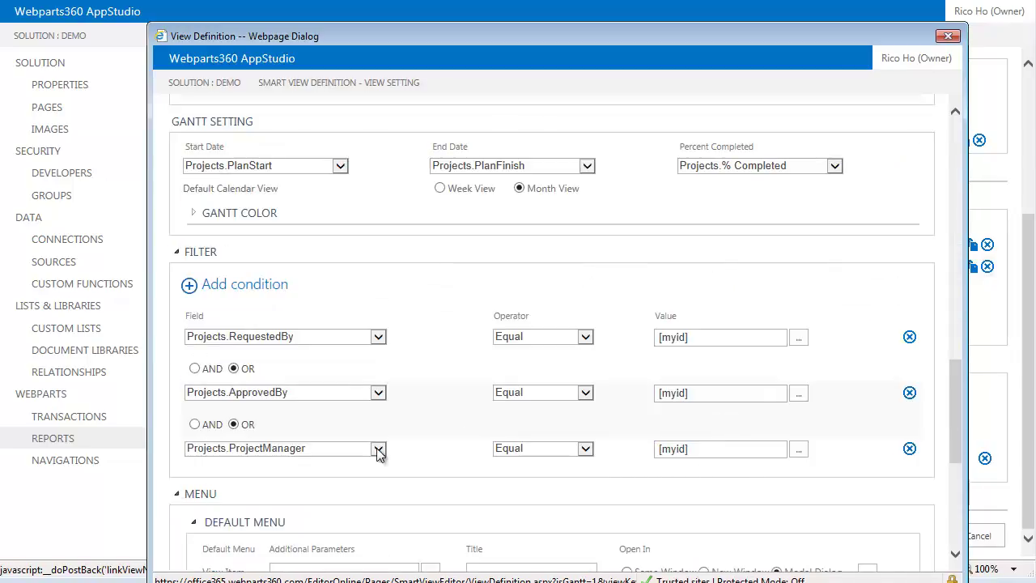
scroll(466, 443, down, 5)
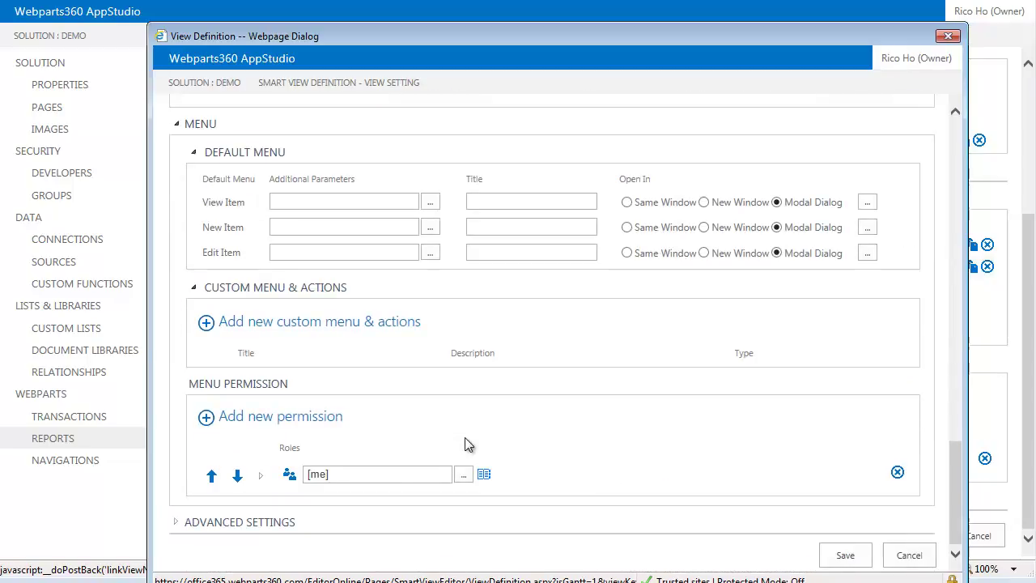
scroll(464, 444, up, 6)
scroll(465, 444, down, 3)
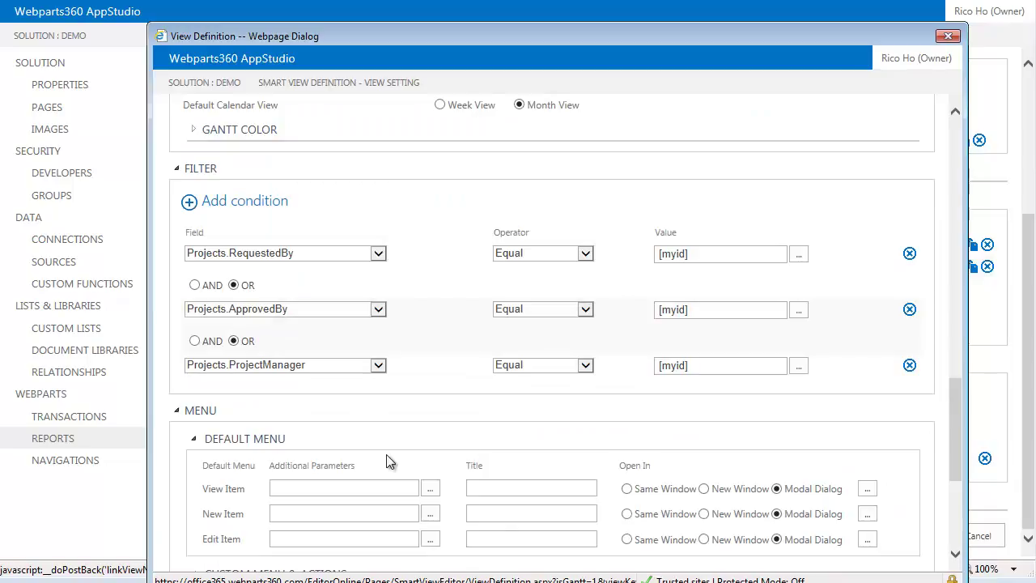
scroll(430, 446, down, 4)
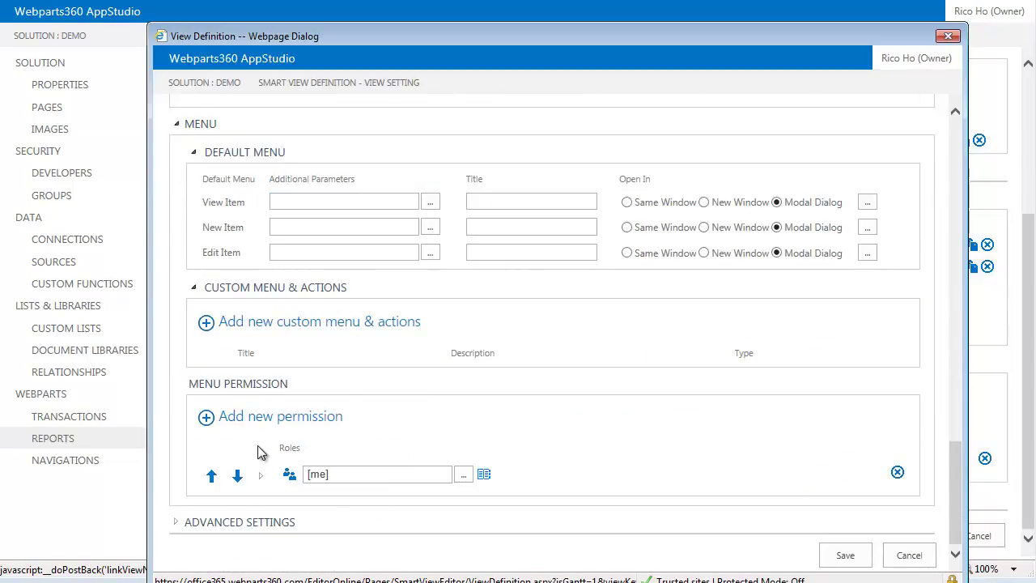
click(296, 323)
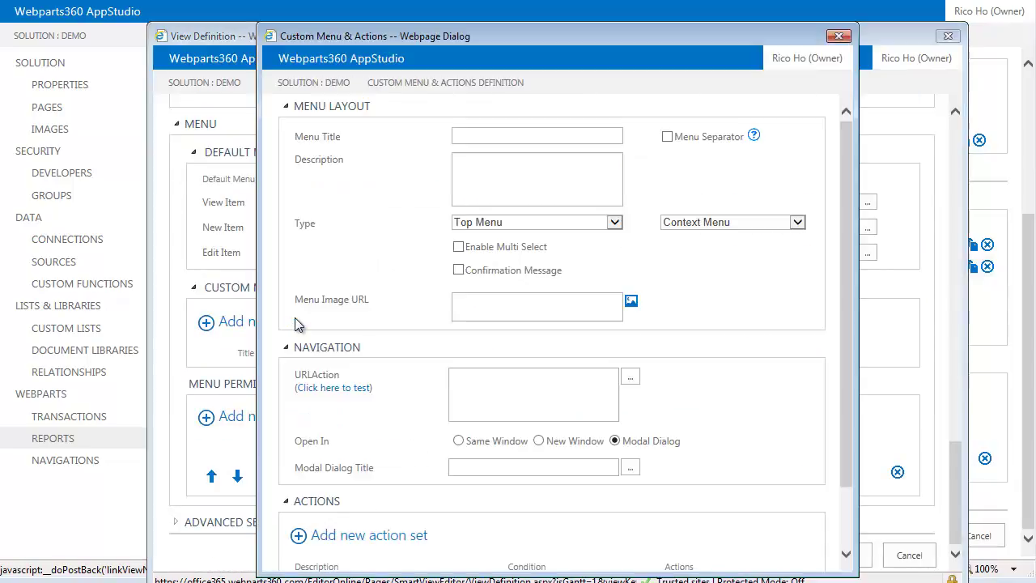
click(508, 130)
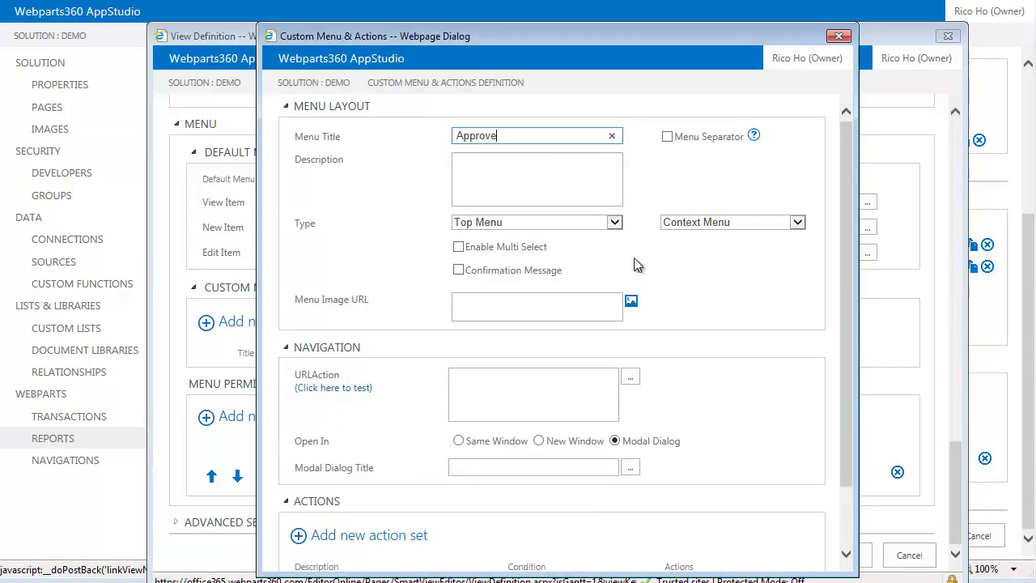
- Describe the Approve action as "Approve project" and make it an Item Menu entry that appears as an icon
click(615, 222)
click(504, 230)
click(539, 184)
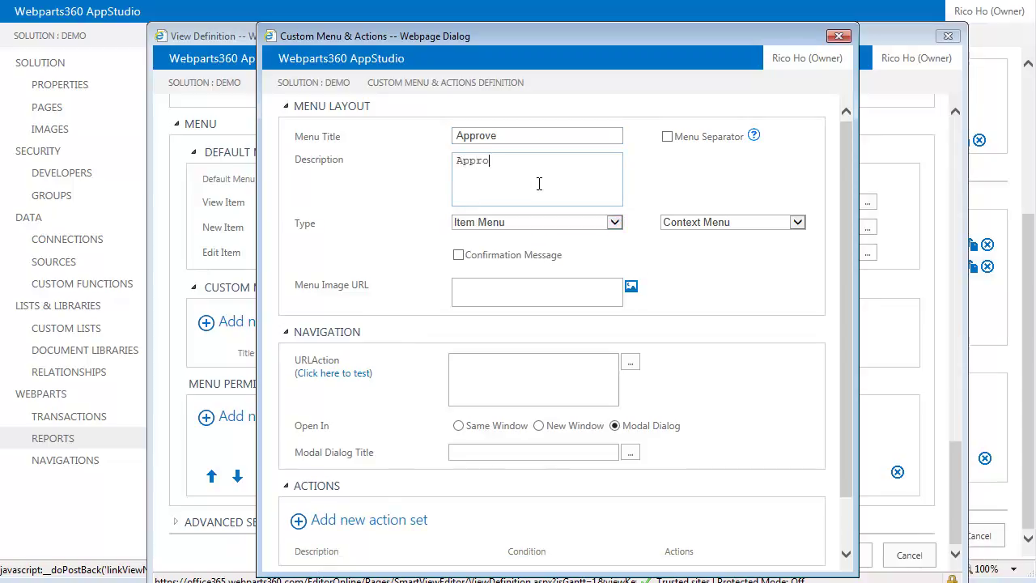
text(Approve project)
click(797, 222)
click(712, 234)
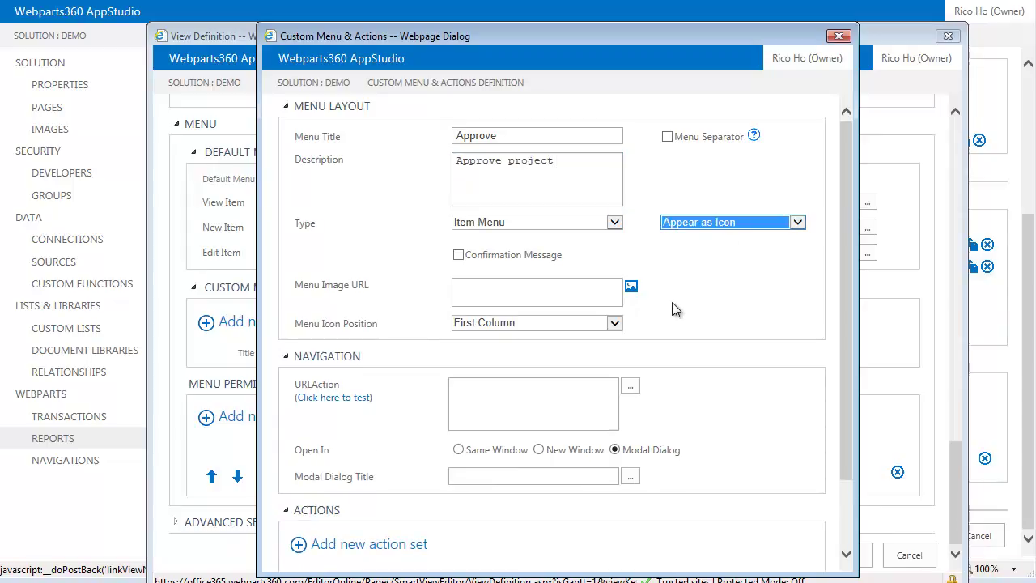
- Use the default check.png image as the Approve action's menu icon
click(559, 285)
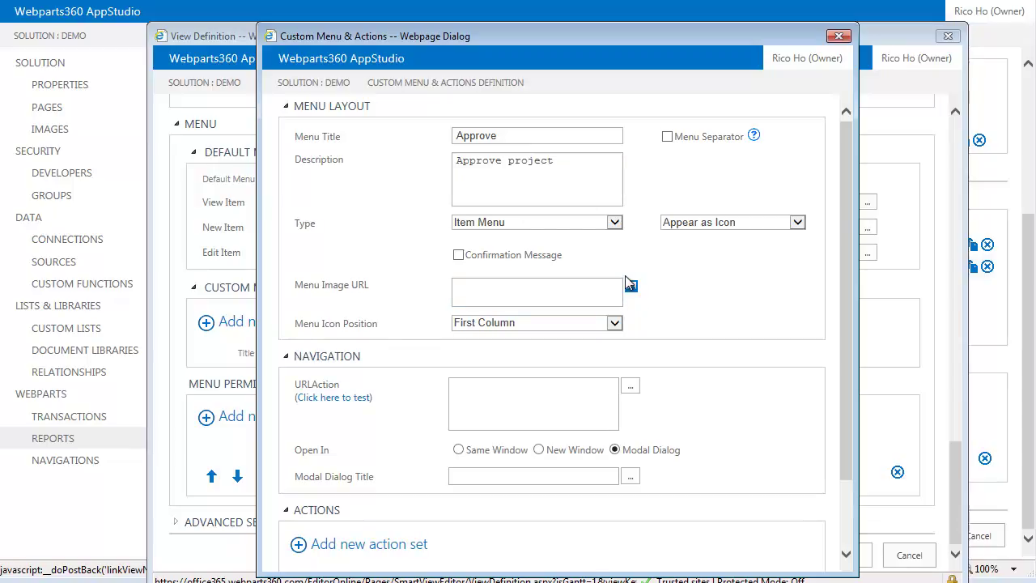
click(629, 284)
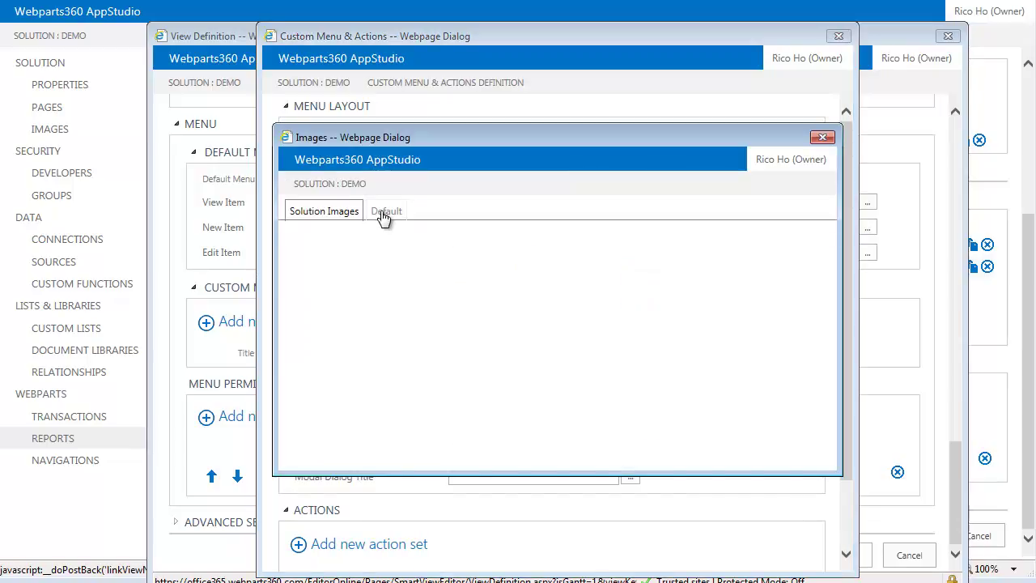
click(382, 215)
click(648, 308)
- Set the Approve action's URL to the Projects SmartList edit form, with [FromColumn:Projects.ID] as the id parameter
scroll(675, 350, down, 2)
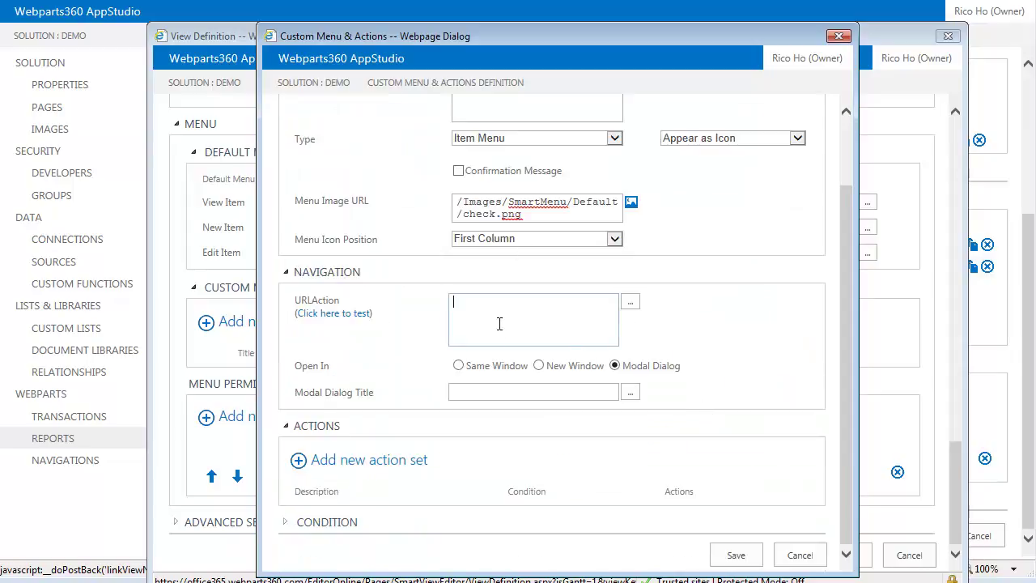
scroll(615, 320, up, 2)
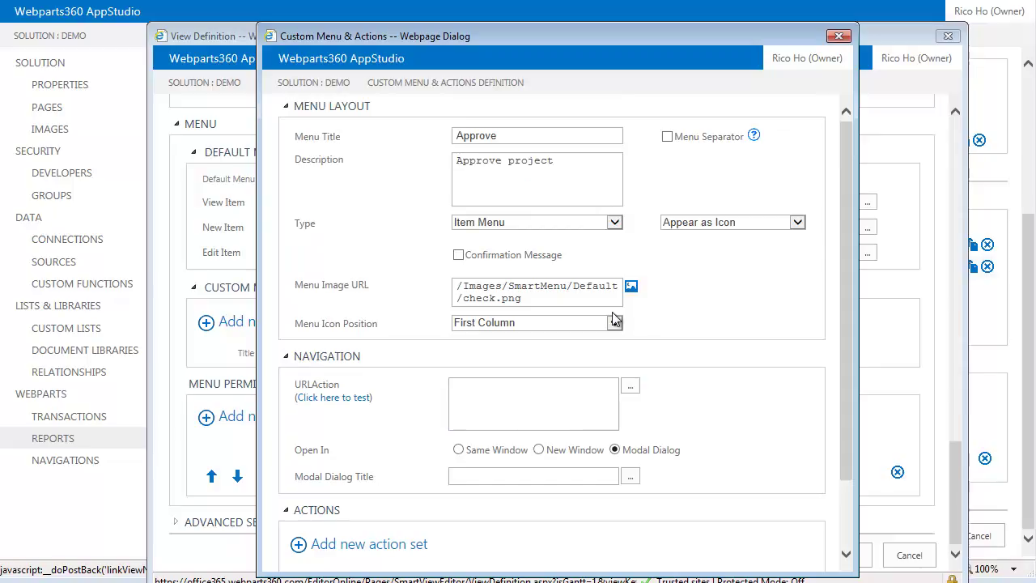
click(613, 306)
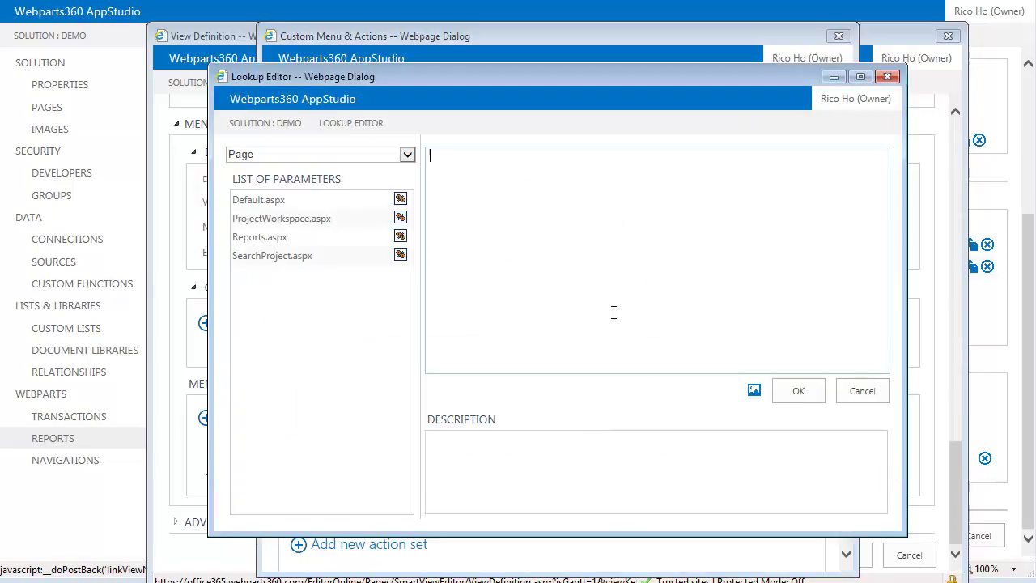
click(407, 154)
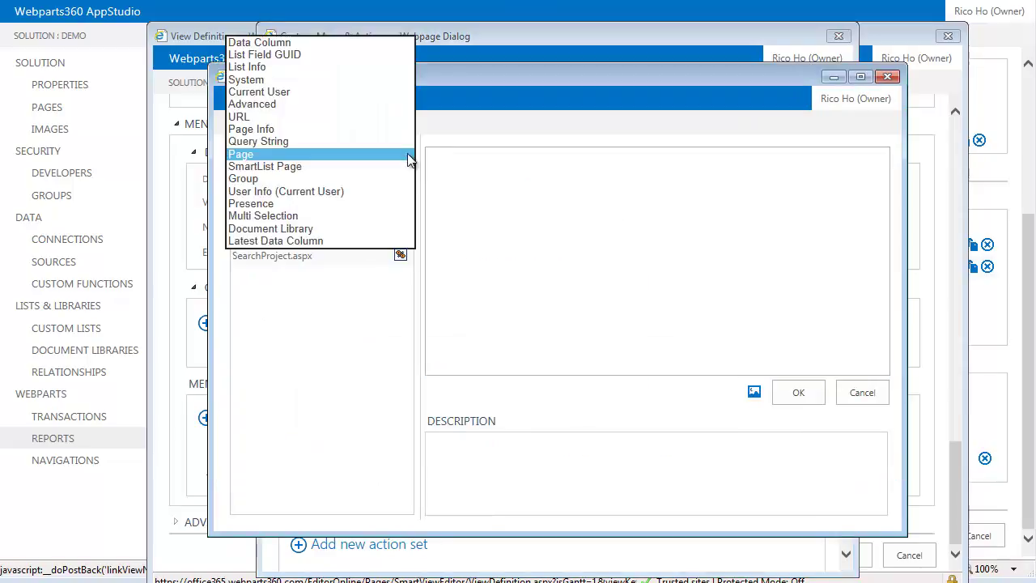
click(285, 166)
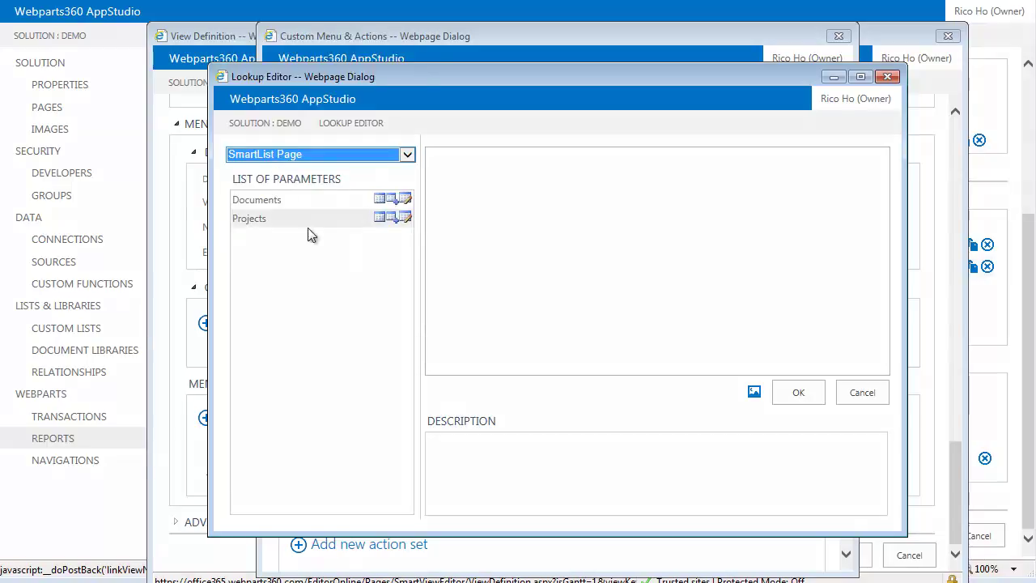
click(405, 219)
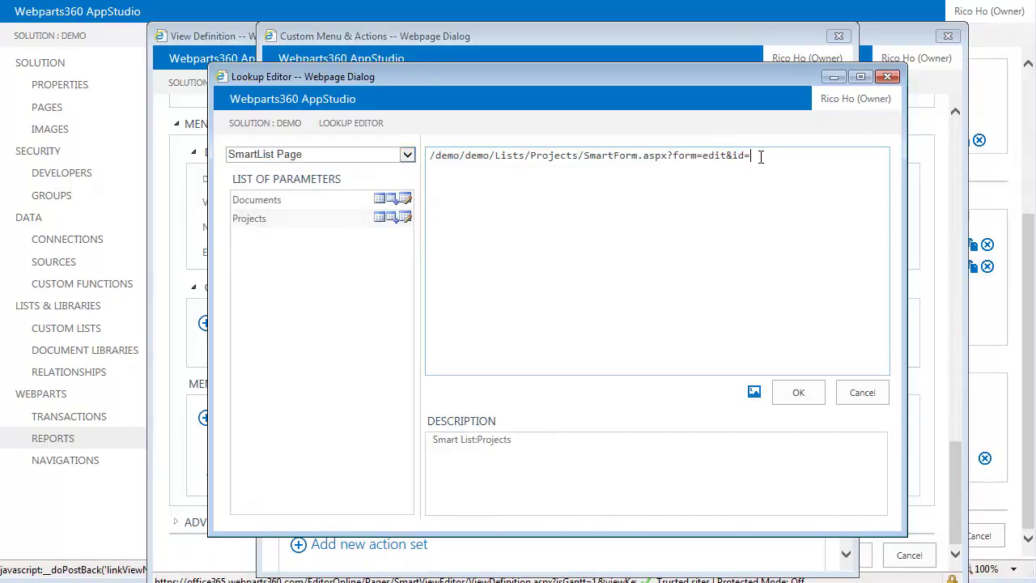
click(407, 154)
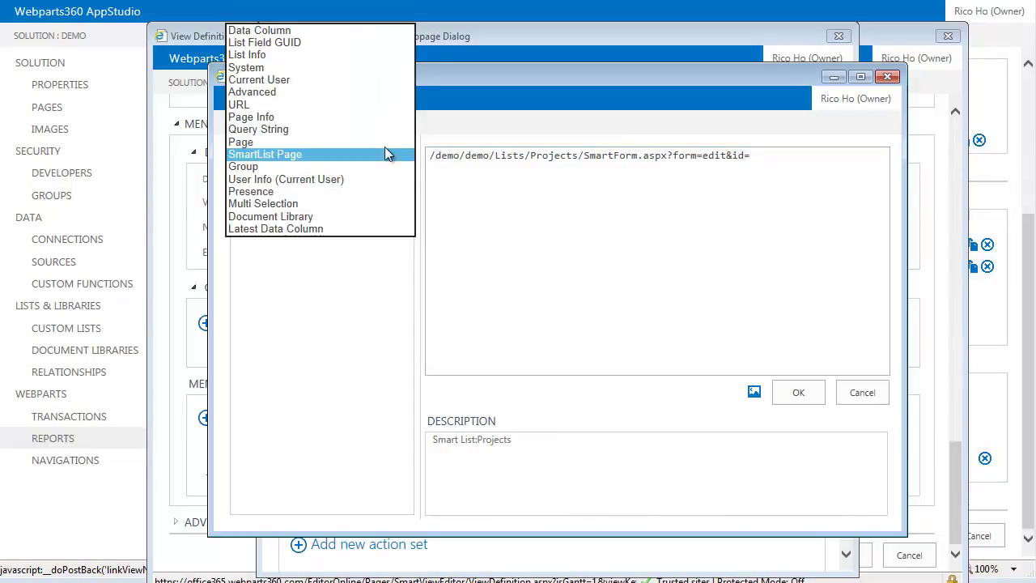
click(333, 35)
click(297, 202)
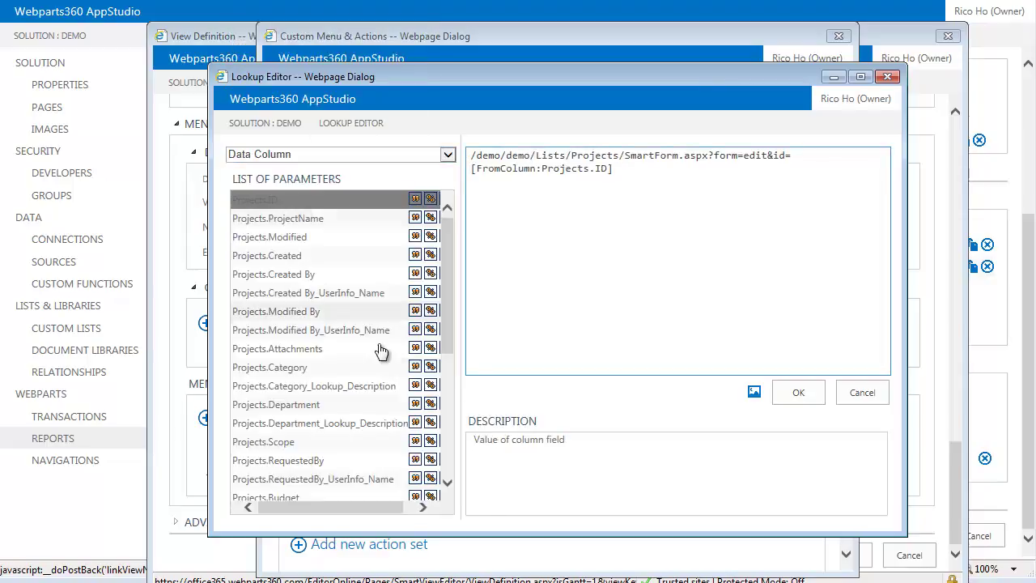
click(798, 393)
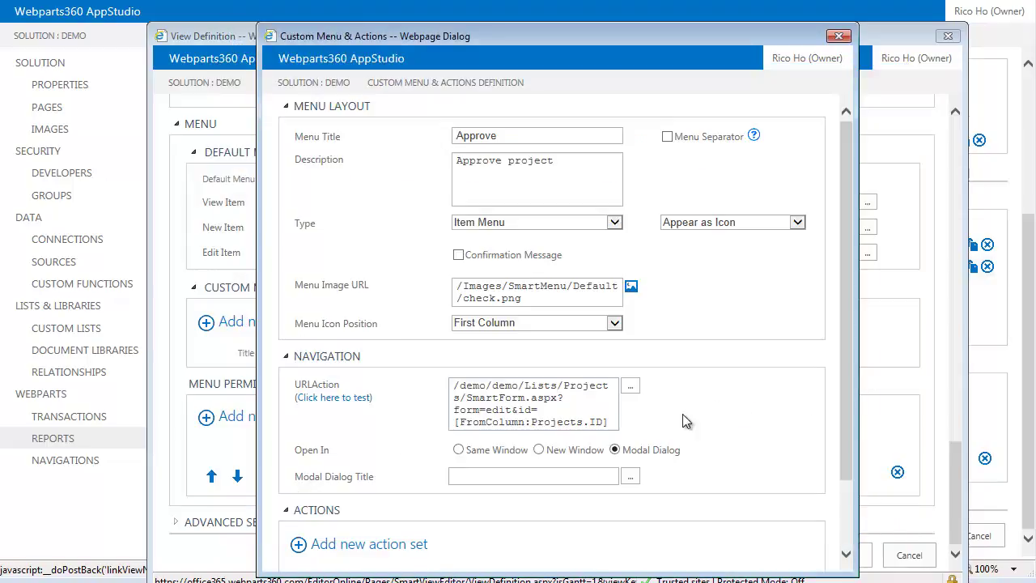
- Title the Approve action's modal dialog "Approve/Reject Project"
text(Approve/Reject Pro)
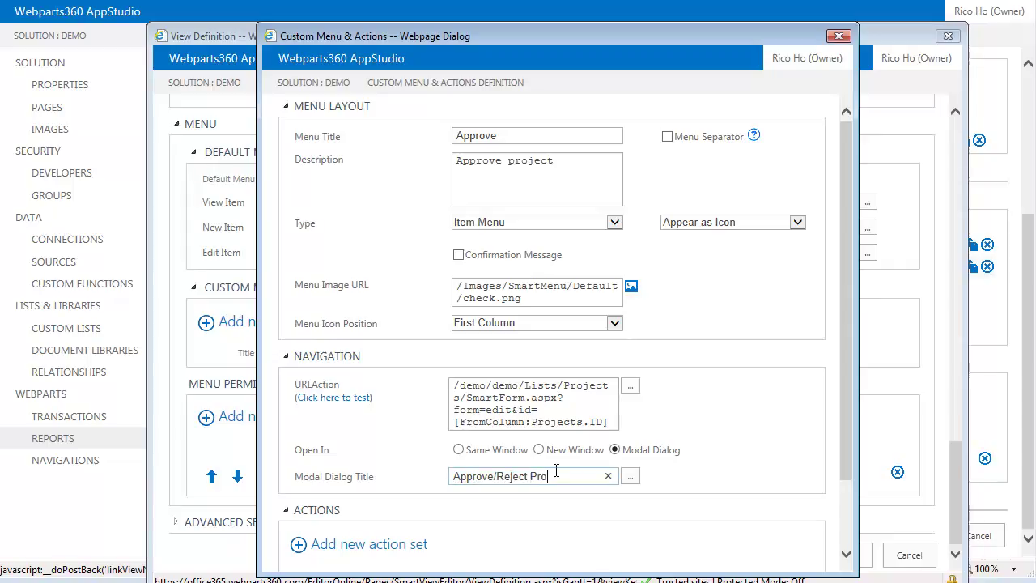
text(ject)
scroll(749, 364, down, 1)
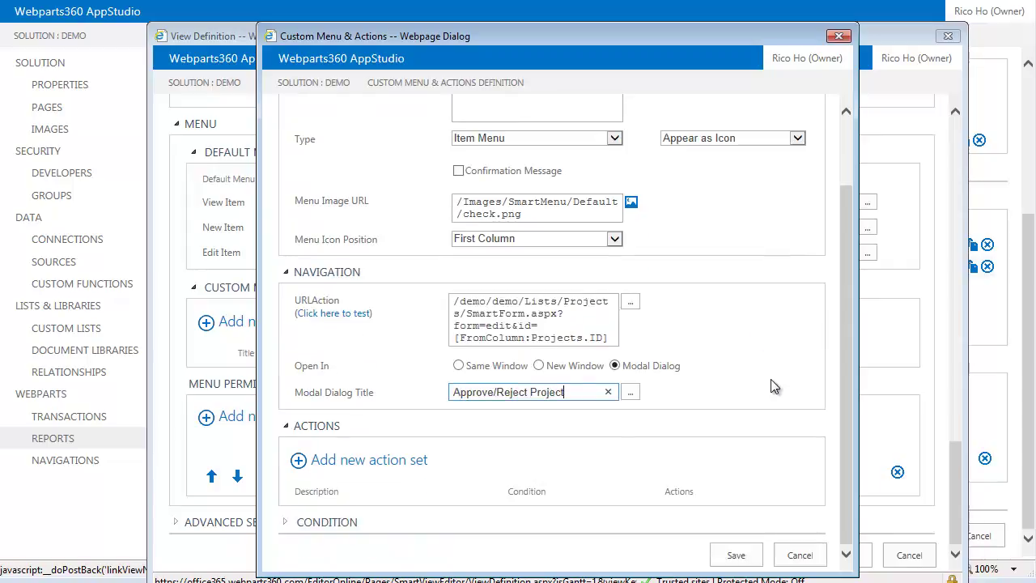
- Add a condition to the Approve action requiring Projects.ApprovalStatus Equal Pending, and save the custom menu
click(288, 522)
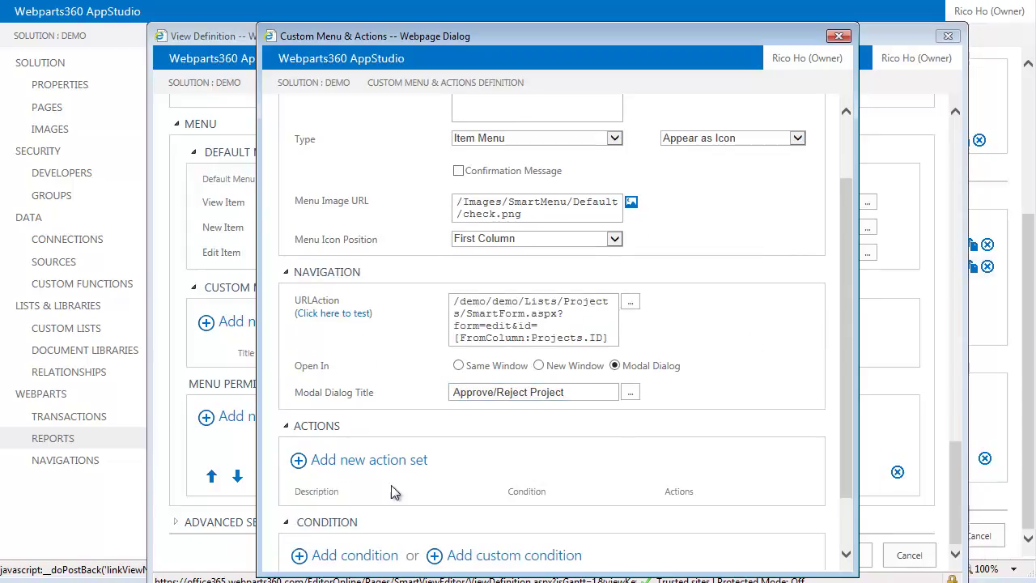
scroll(364, 486, down, 1)
click(364, 488)
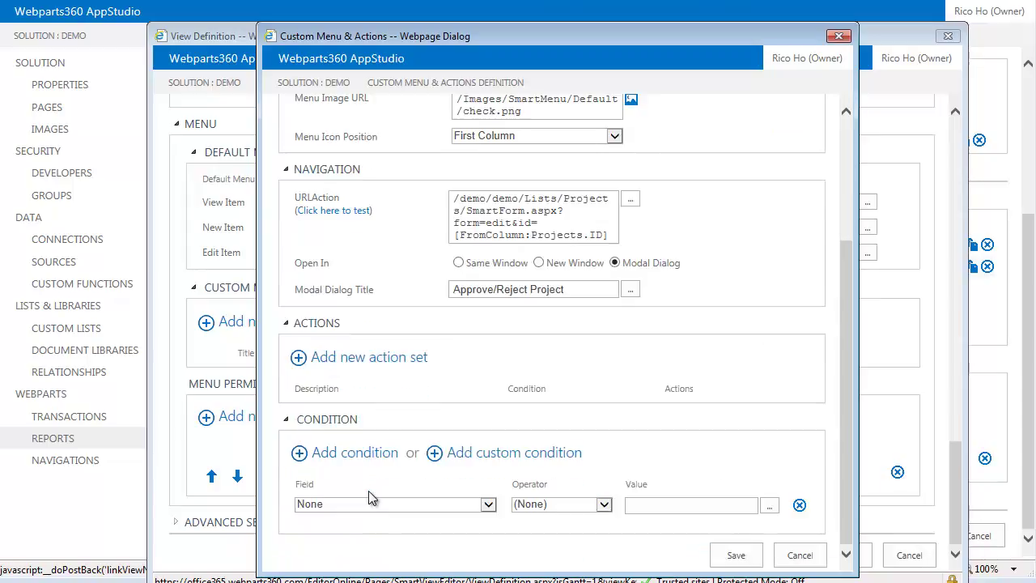
click(488, 504)
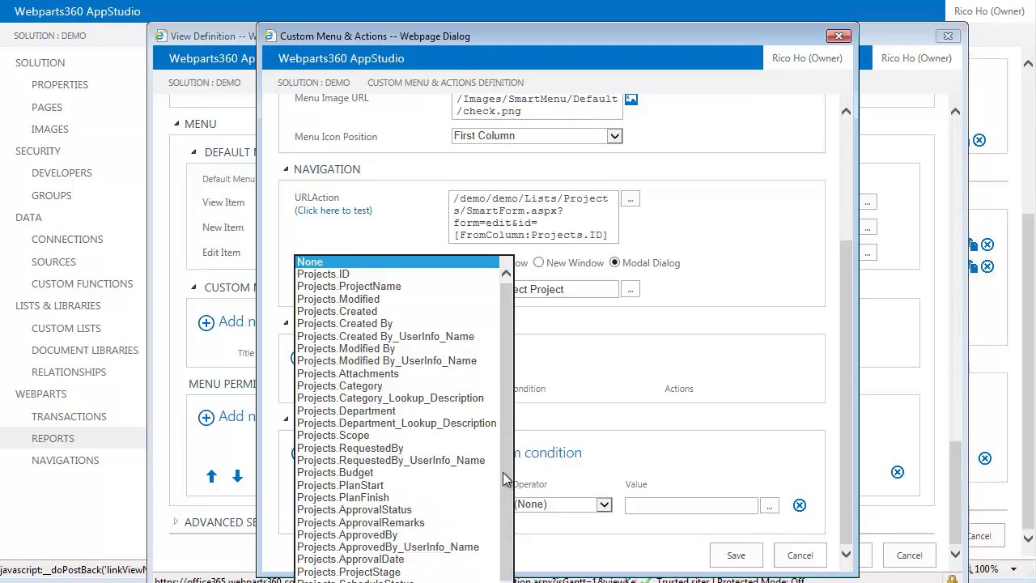
scroll(503, 479, down, 1)
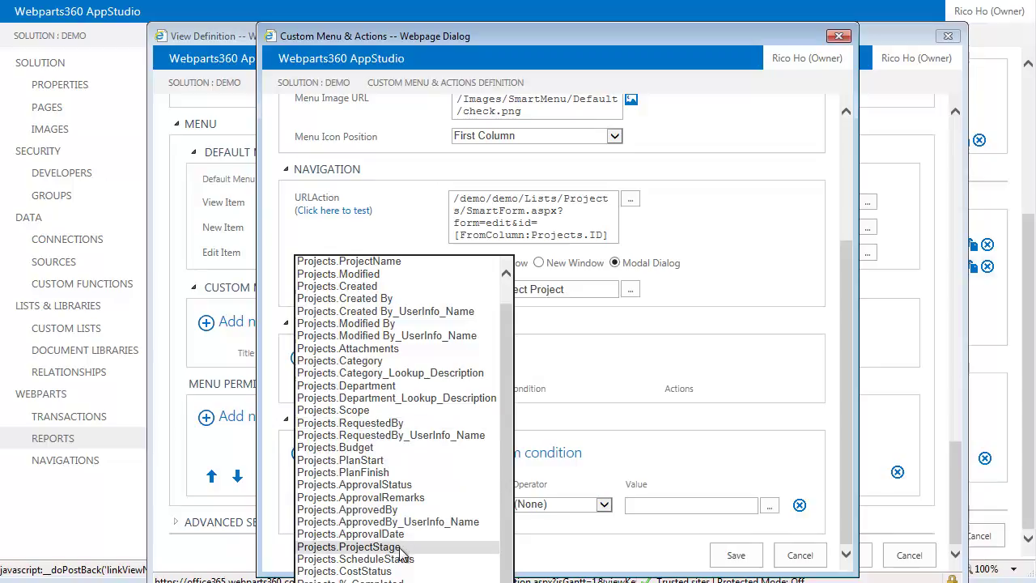
click(393, 484)
click(603, 504)
click(528, 491)
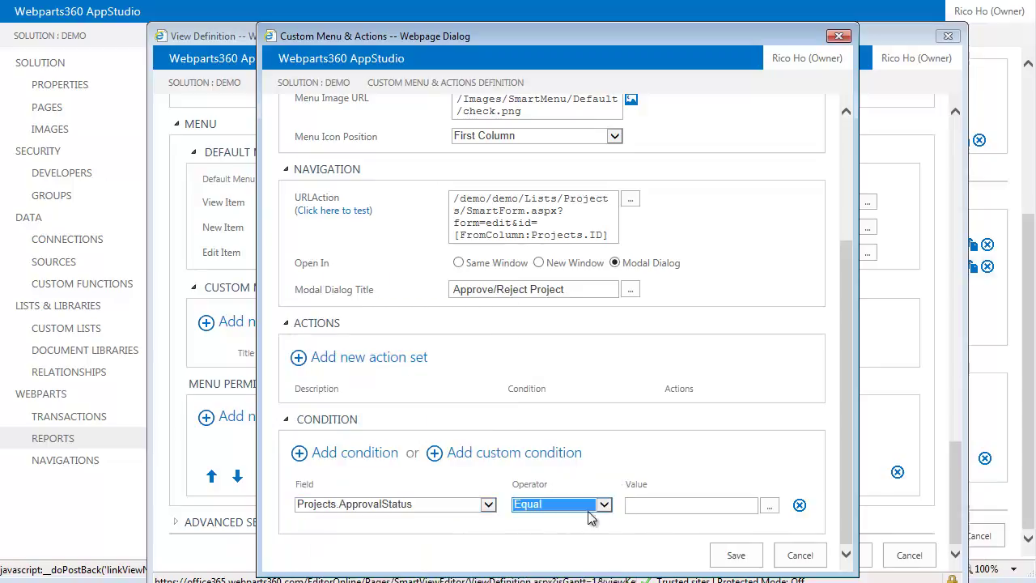
click(660, 504)
click(652, 525)
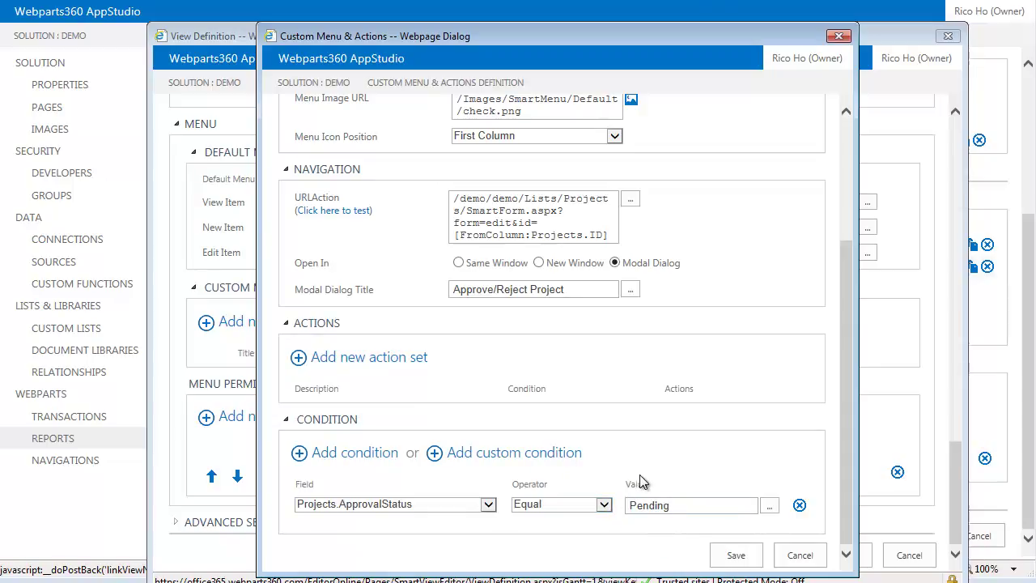
click(734, 555)
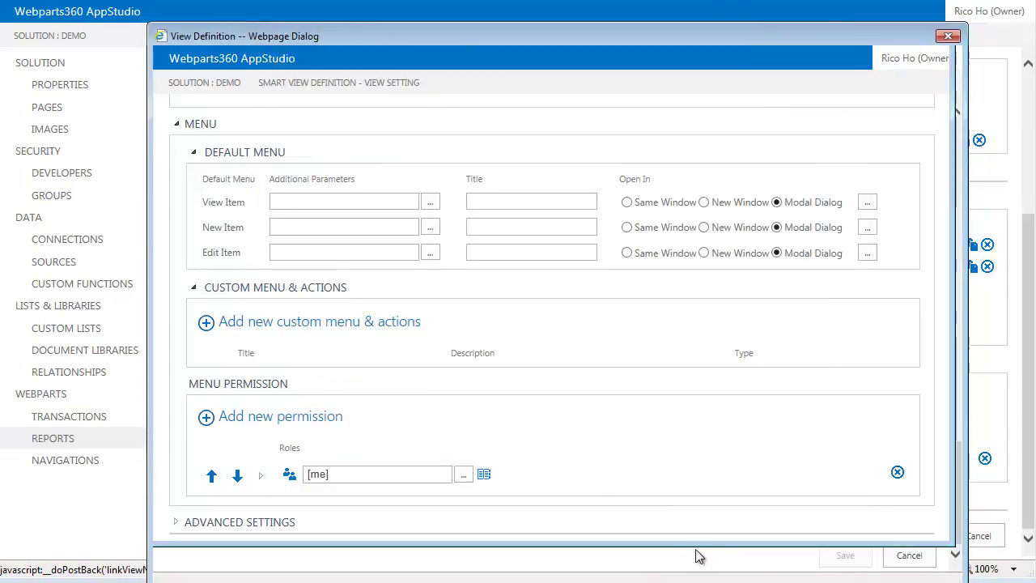
- Enable the Approve action in the [me] role's menu permissions and save the My Projects Schedule view definition
click(261, 476)
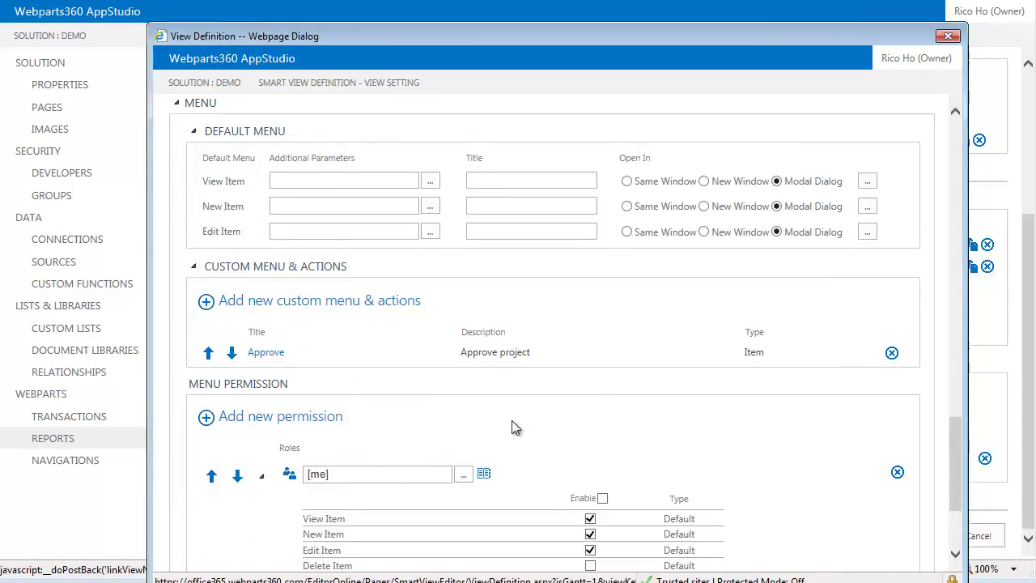
scroll(508, 414, down, 2)
click(591, 481)
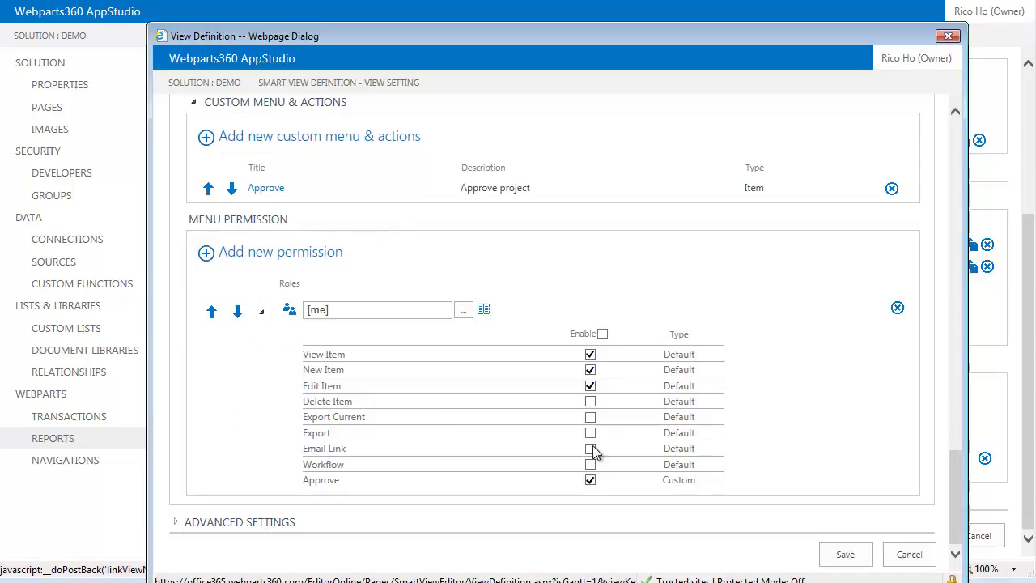
click(593, 387)
click(593, 388)
click(591, 466)
click(849, 557)
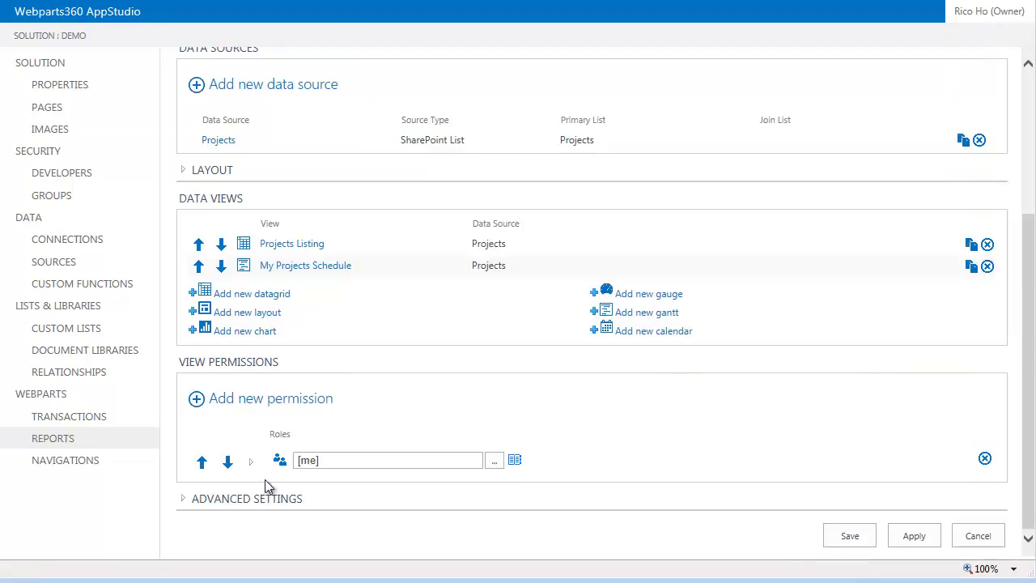
- Check the [me] role's view permissions for both data views and save the Projects.Mine report
click(250, 466)
scroll(663, 485, down, 1)
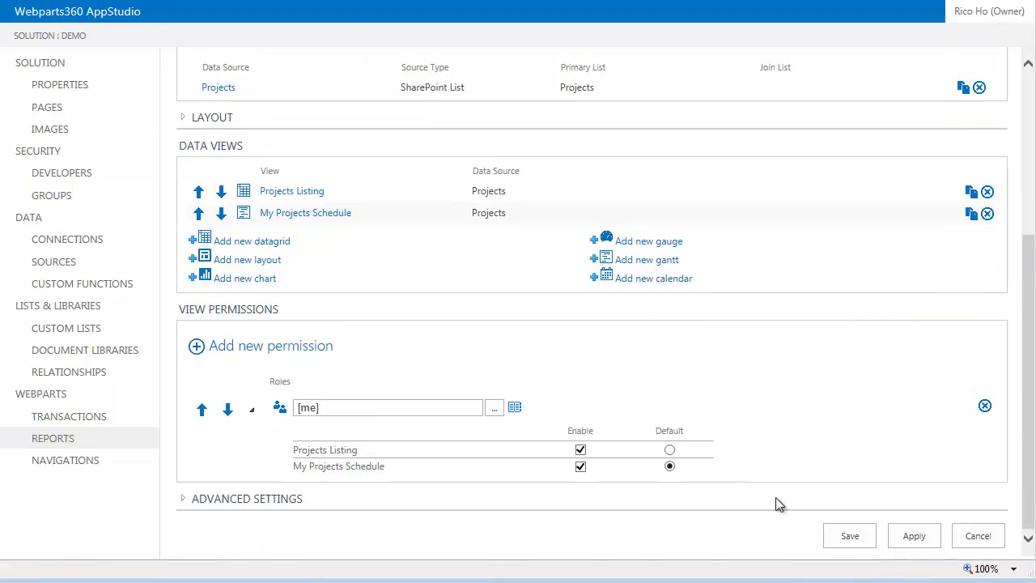
click(848, 539)
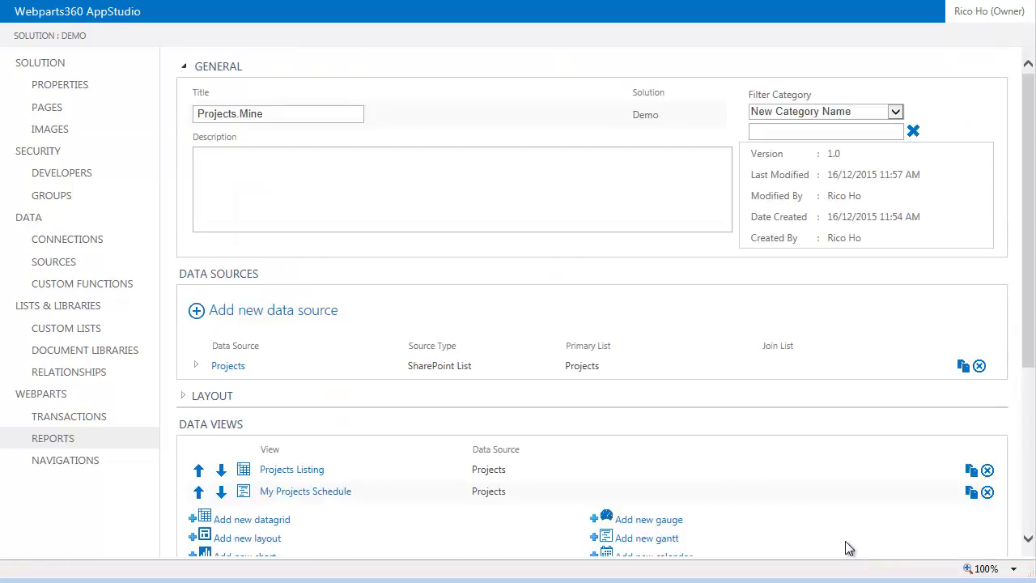
- Start adding the Projects.Mine report to a new solution page with file name Approvals and title My Approvals
click(482, 225)
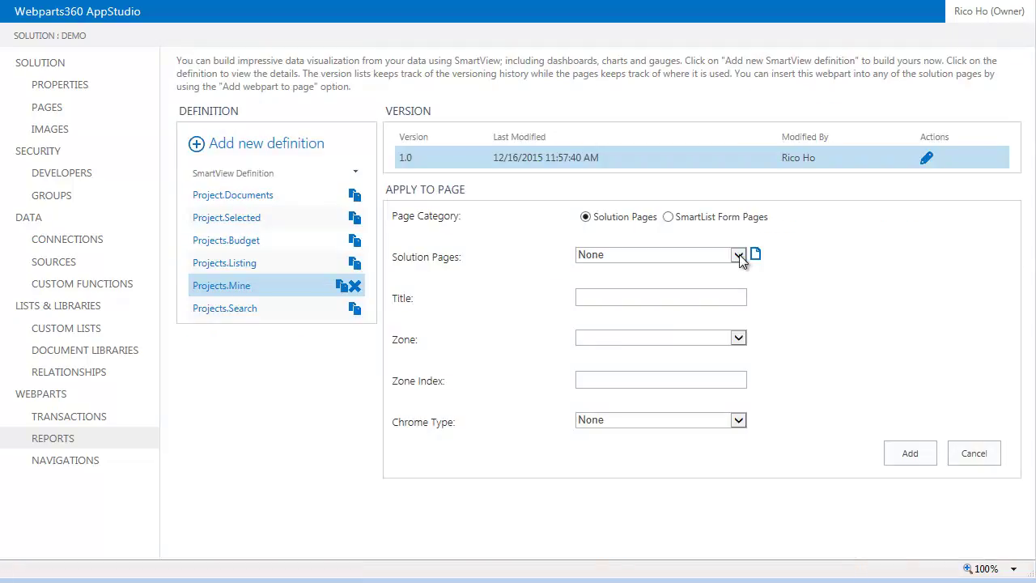
click(738, 254)
click(755, 256)
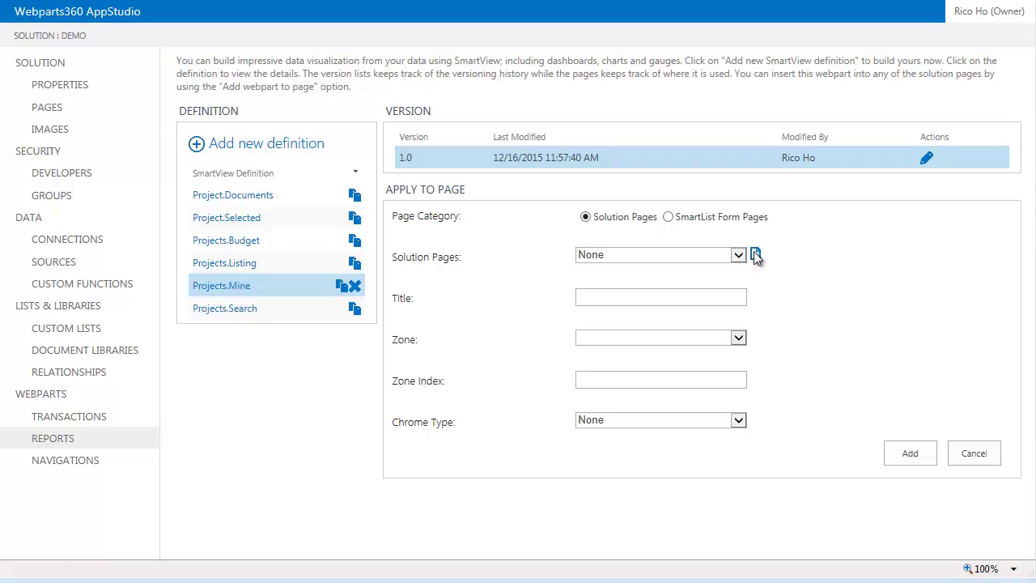
click(483, 124)
text(Approvals)
click(490, 175)
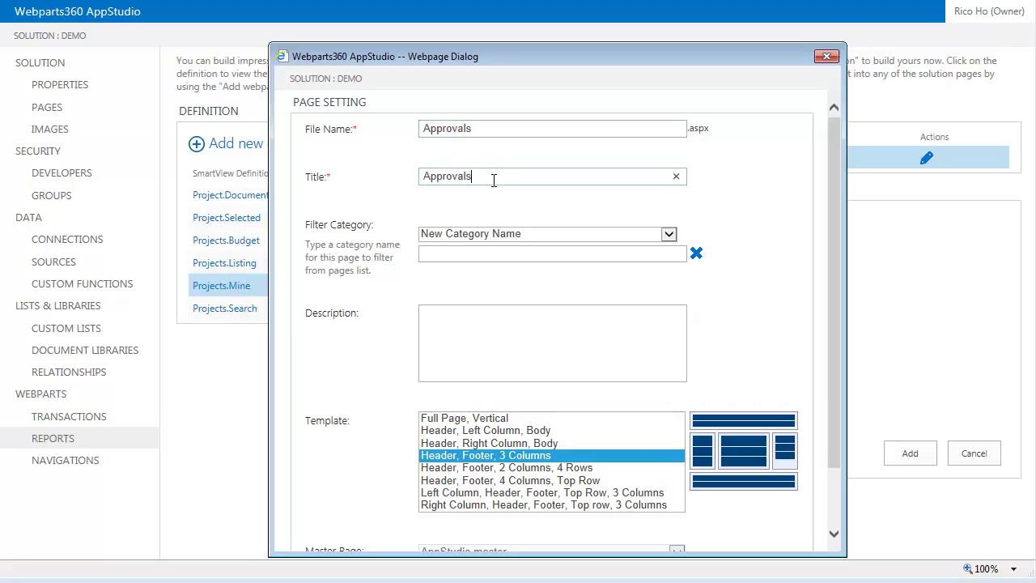
click(426, 177)
text(My)
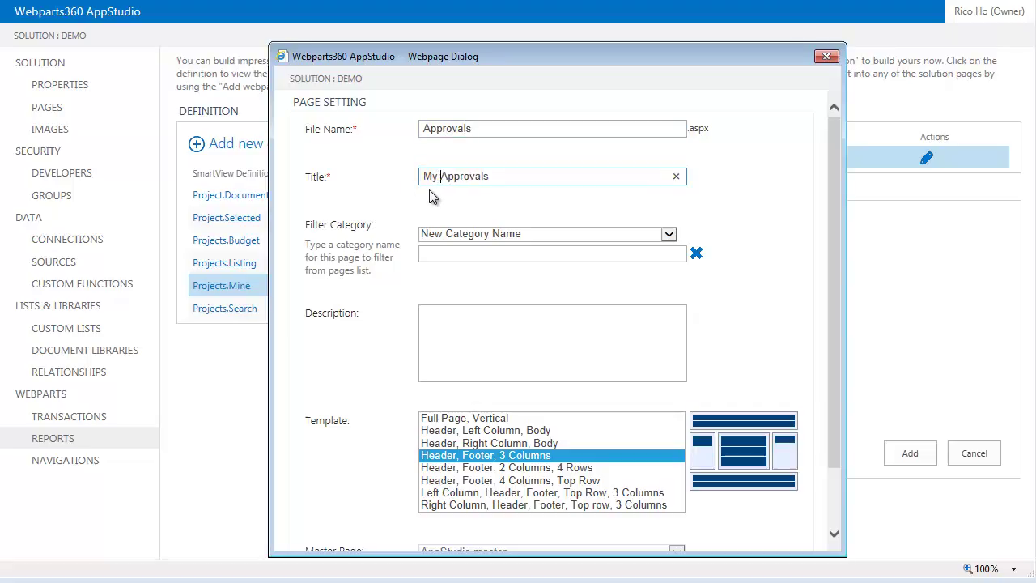
- Assign the new page a new filter category named Dashboard and create the page
click(669, 234)
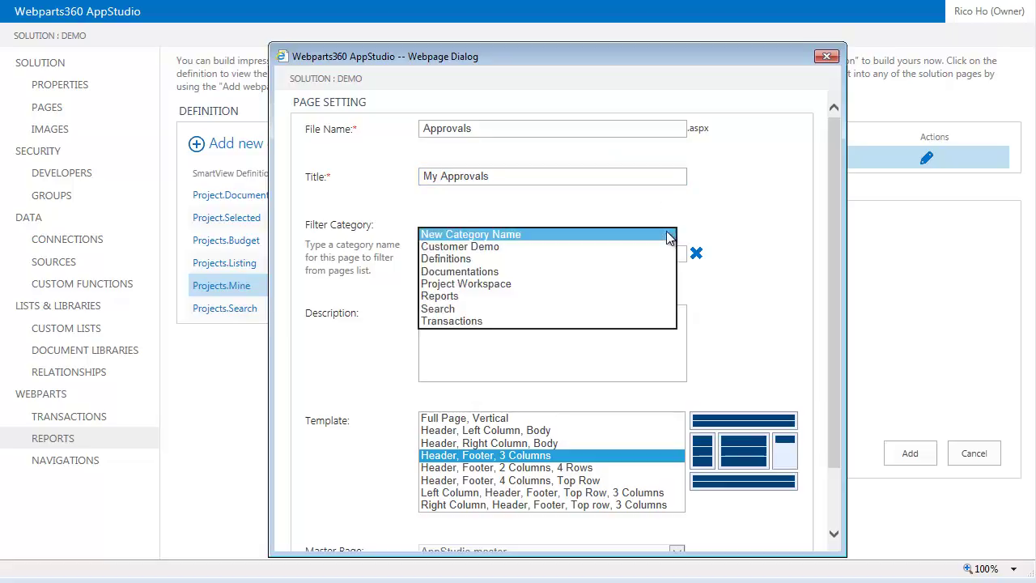
click(602, 211)
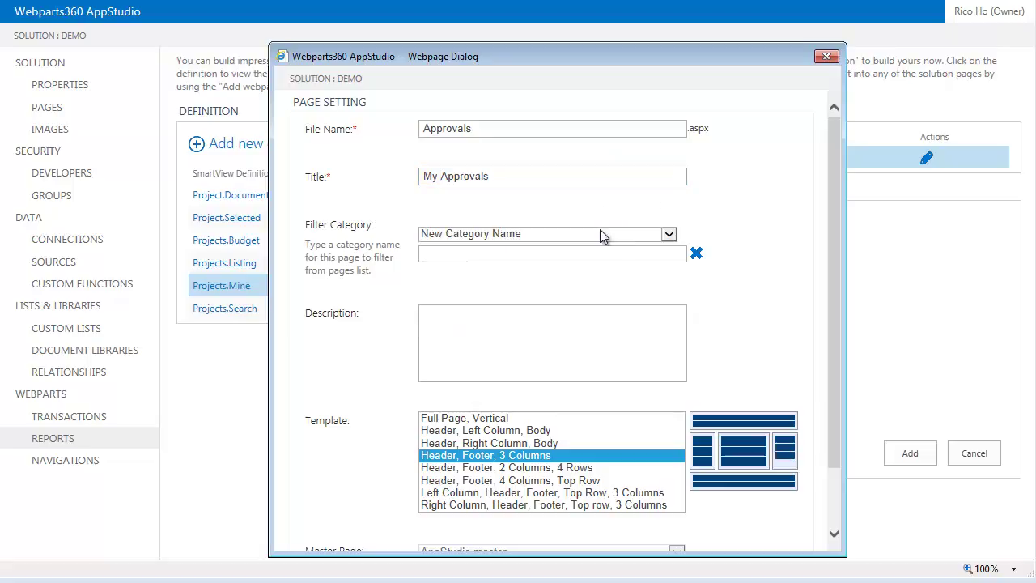
click(598, 252)
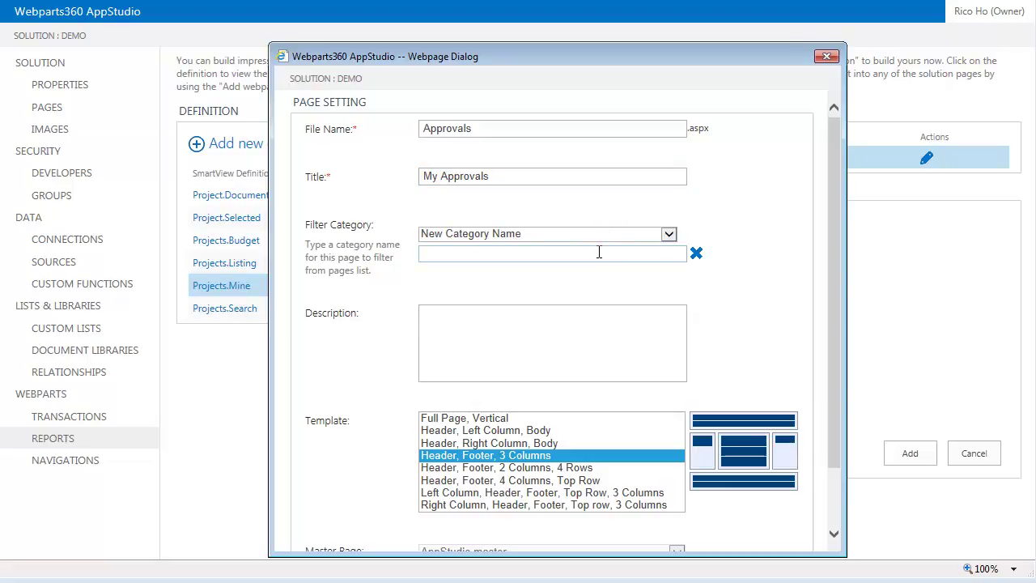
text(Dash)
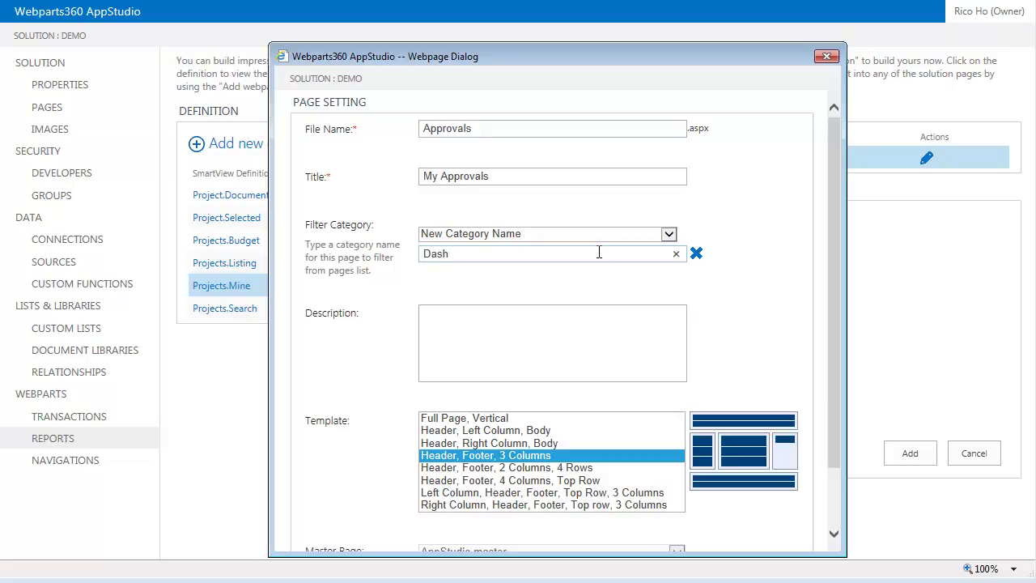
text(board)
scroll(574, 312, down, 2)
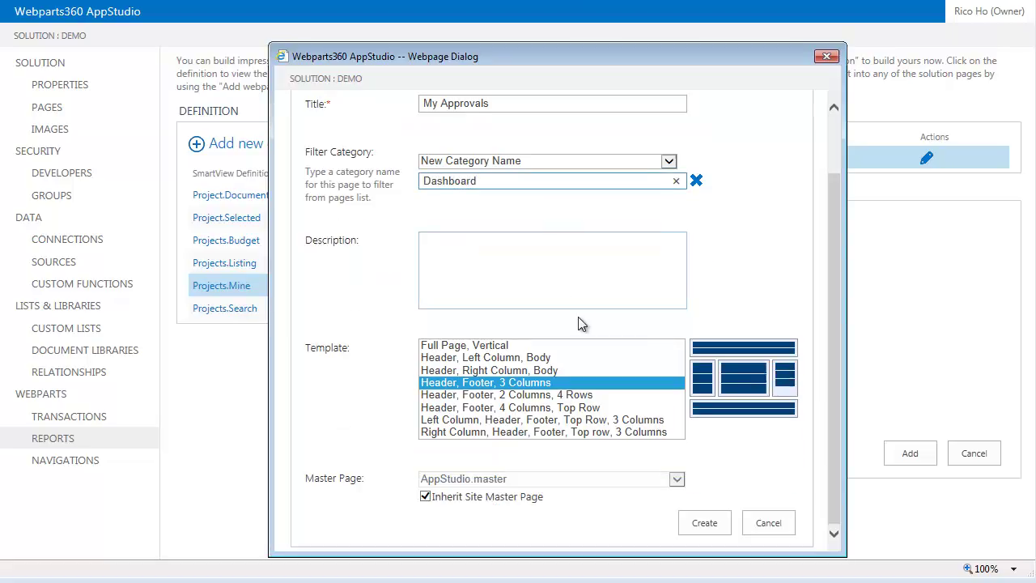
click(713, 523)
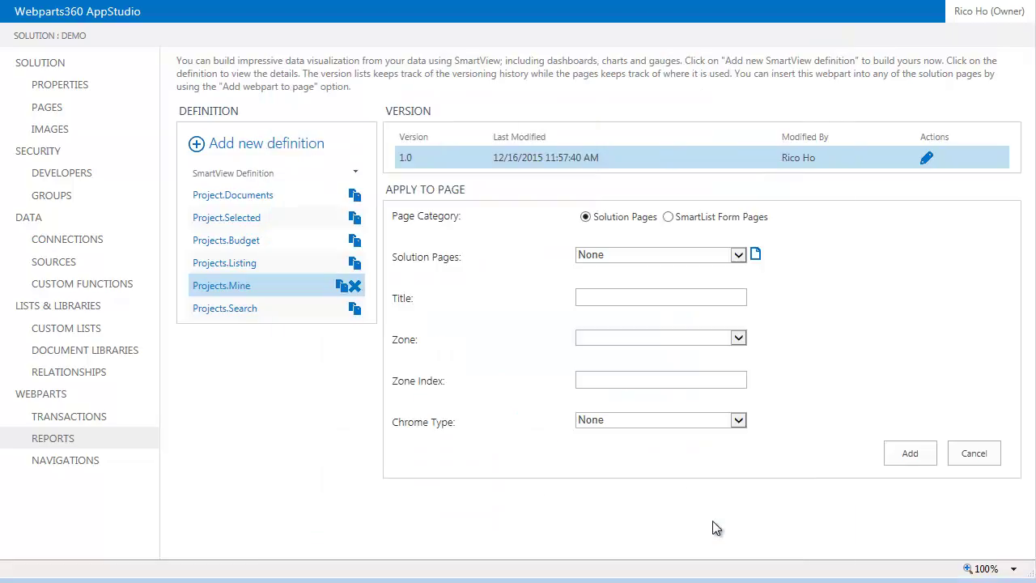
- Add the Projects.Mine webpart to the Approvals page's Header zone with title My Projects Approval and chrome type TitleOnly
click(739, 338)
click(645, 350)
click(650, 299)
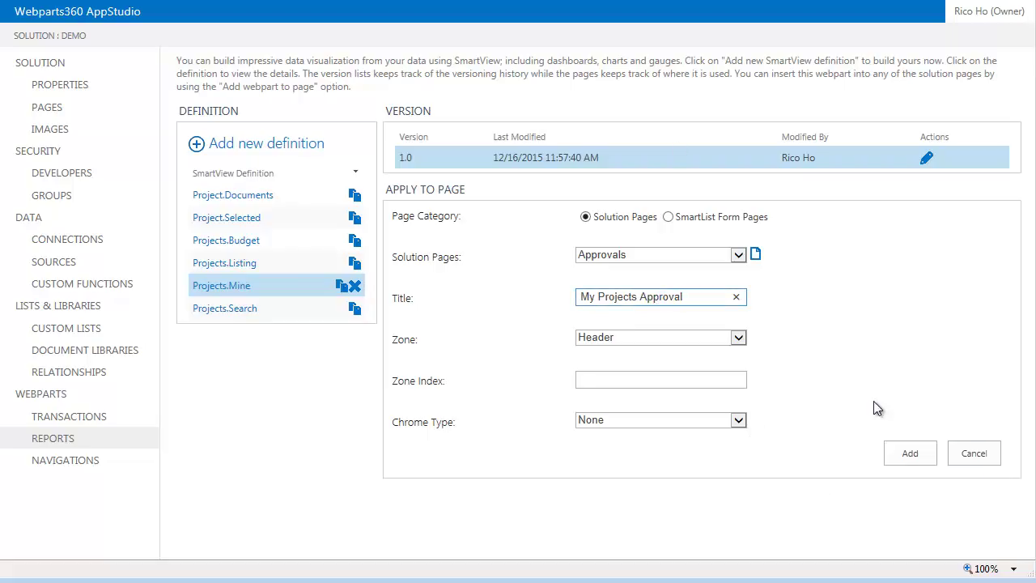
click(739, 419)
click(612, 444)
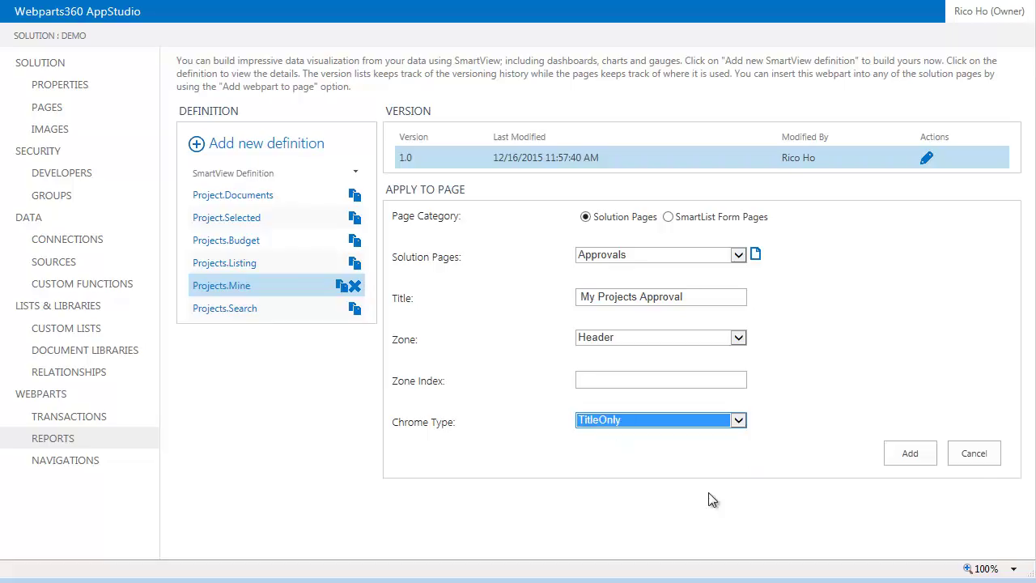
click(917, 453)
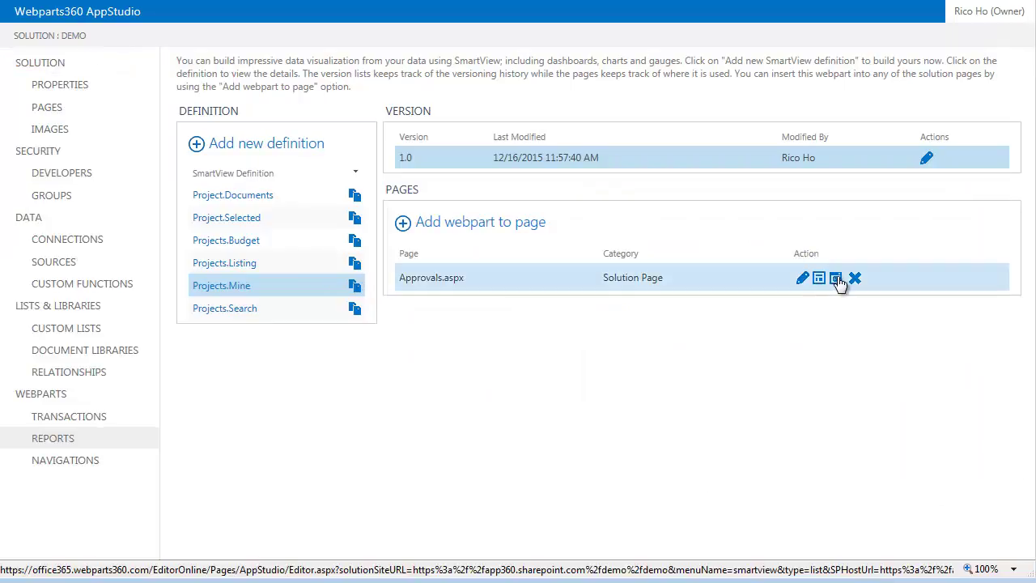
- Preview the Approvals page and open the approve action of the Webparts360 AppStudio for SP2016 project
click(836, 278)
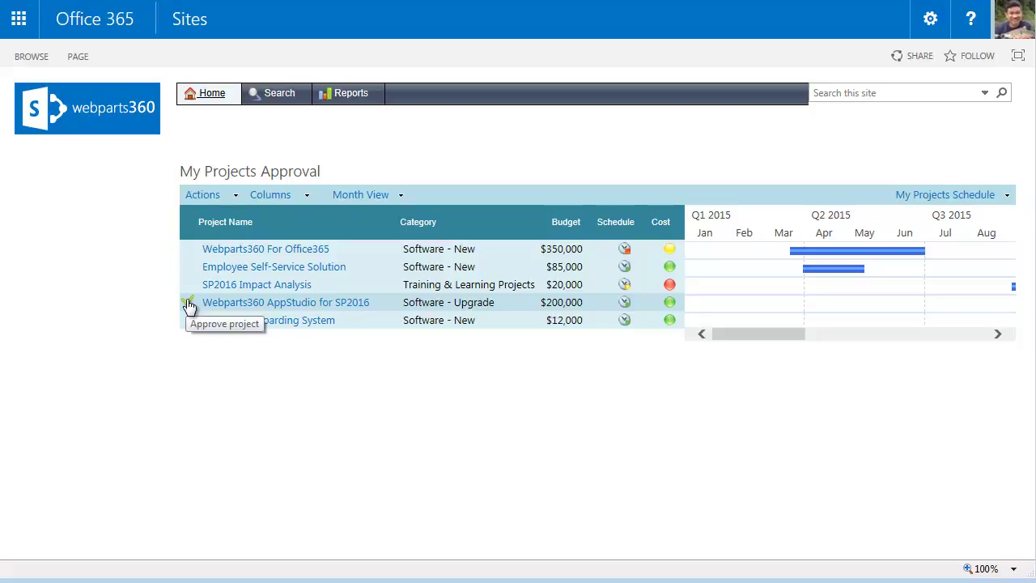
click(188, 303)
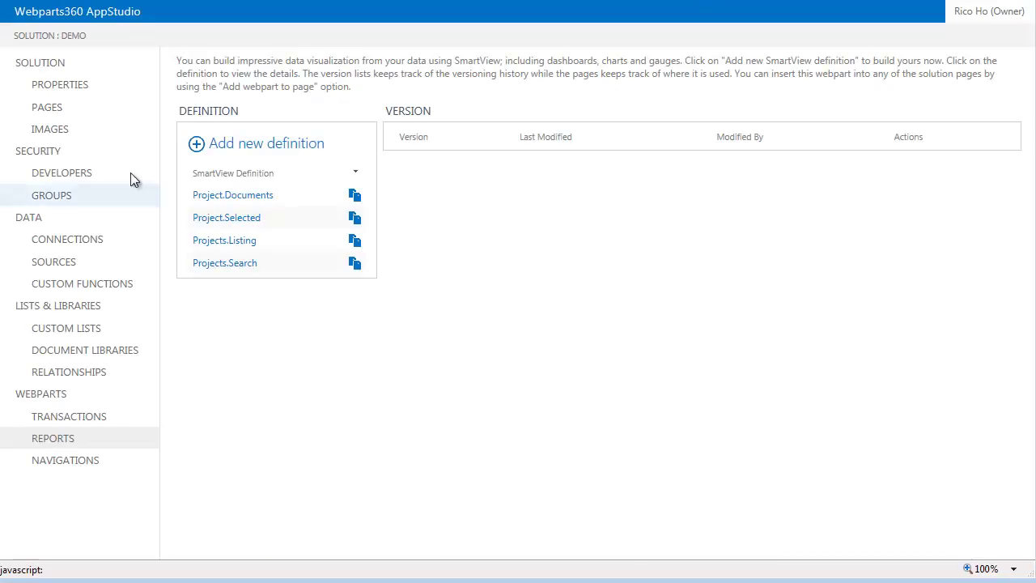
- Create a new report definition titled Projects.Budget
click(298, 144)
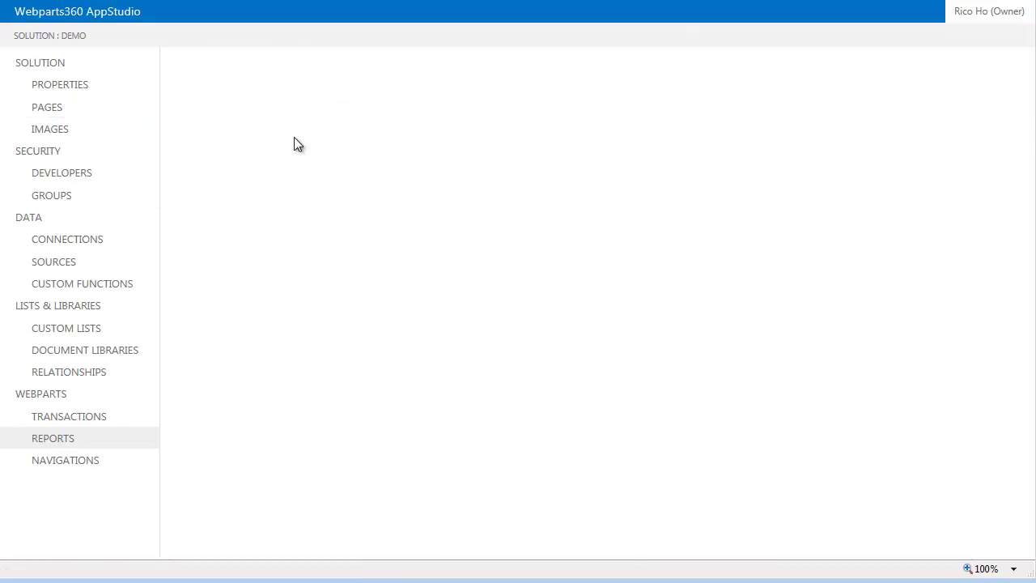
double_click(248, 116)
text(Project)
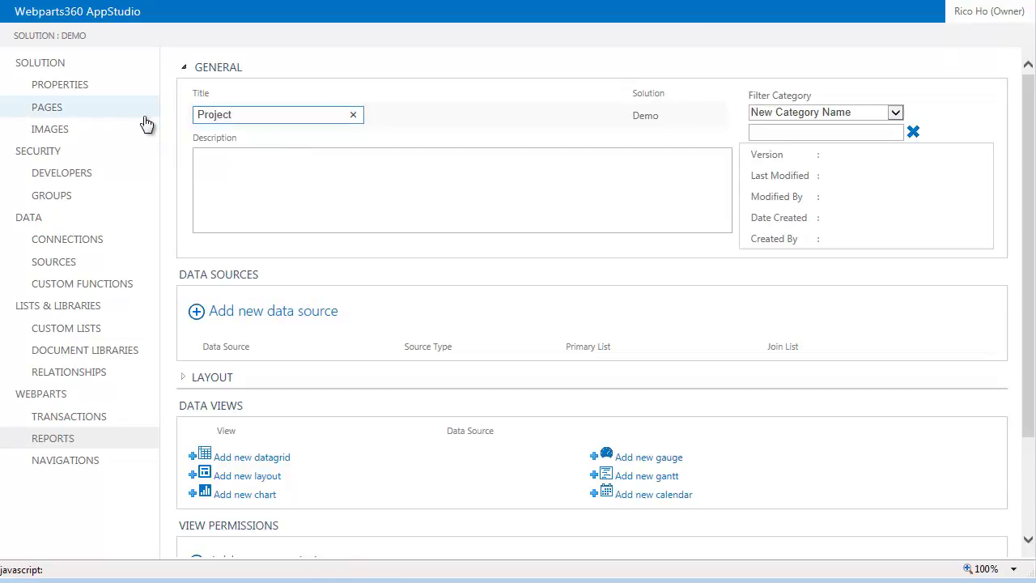
text(s.Nu)
key(BackSpace)
key(BackSpace)
text(Bud)
- Add a SharePoint List data source to the Projects.Budget report with Projects as its primary list
click(312, 311)
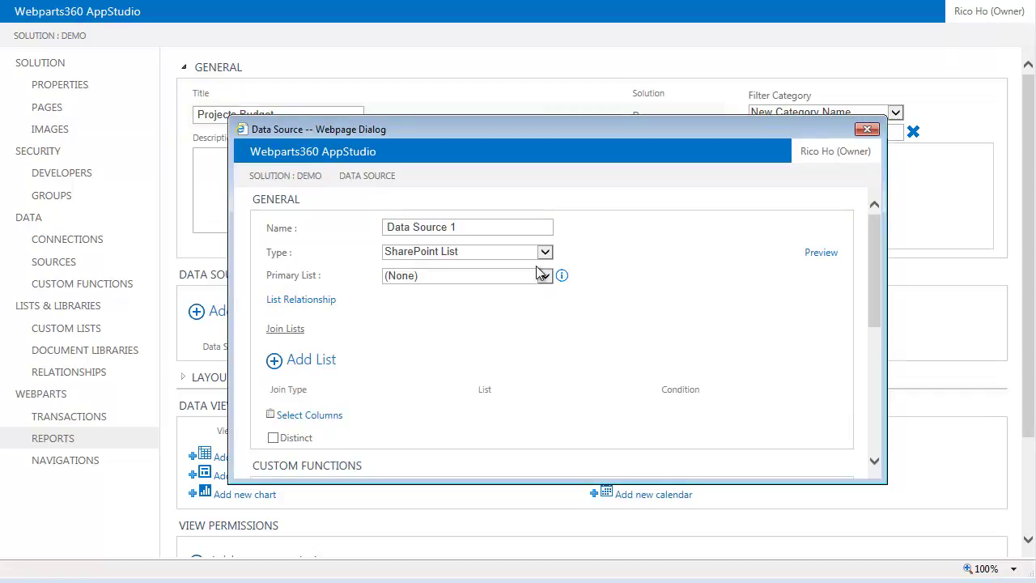
click(547, 276)
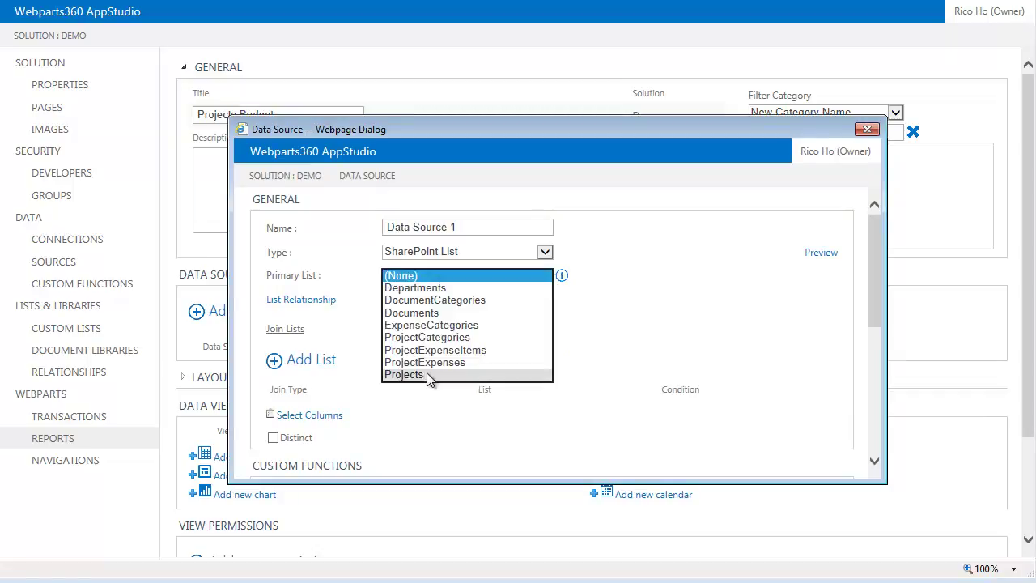
click(462, 375)
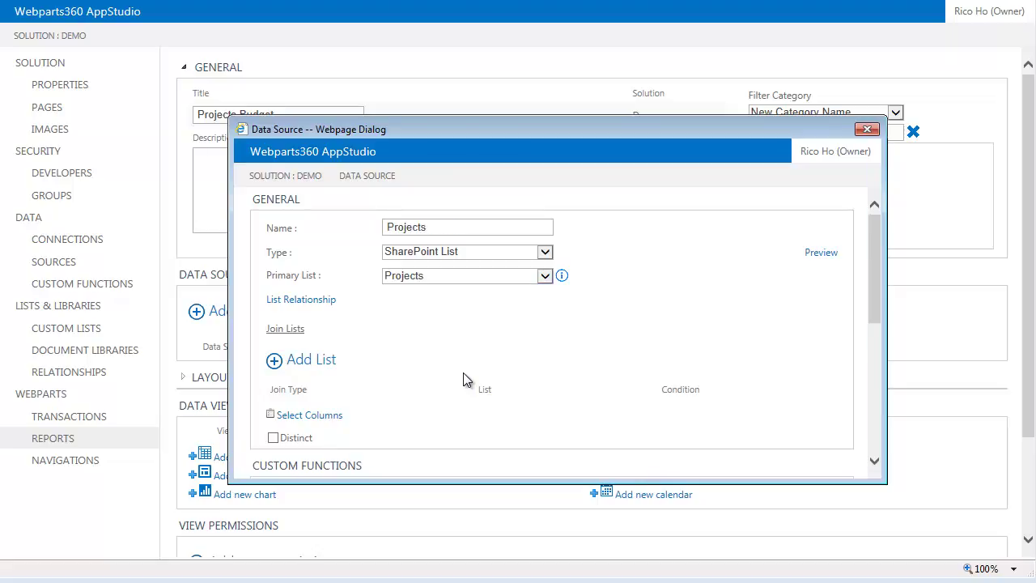
drag(547, 128, 498, 107)
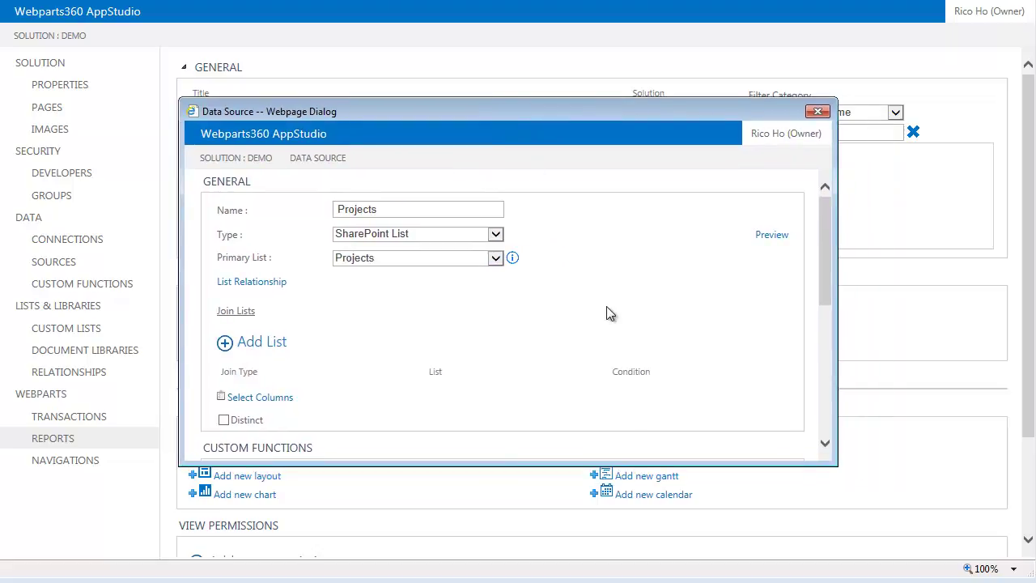
- Switch the data source's view type to Aggregate Group and group it by Projects.Department_Lookup_Description
scroll(606, 307, down, 3)
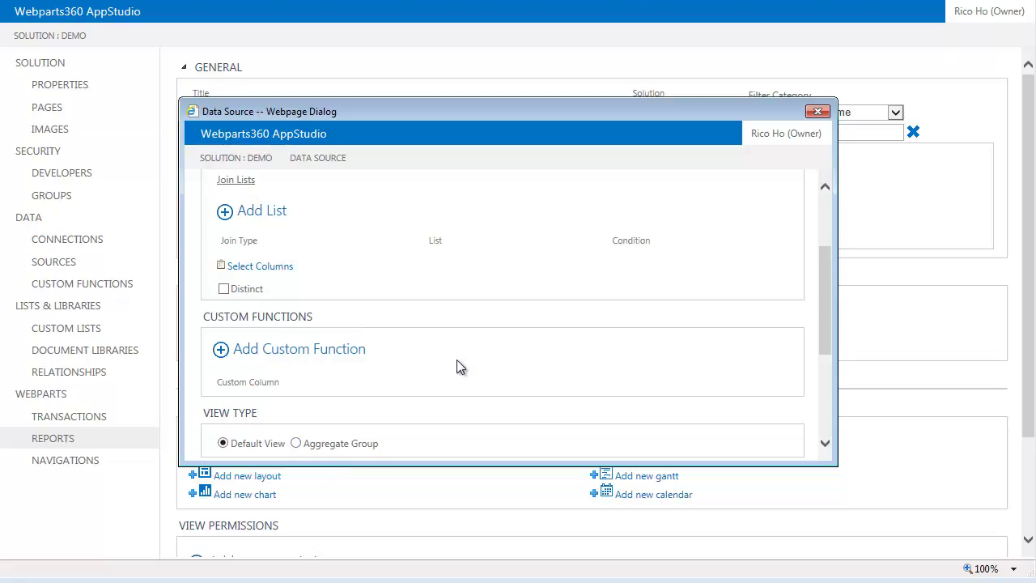
scroll(460, 366, down, 2)
click(297, 356)
scroll(490, 344, down, 2)
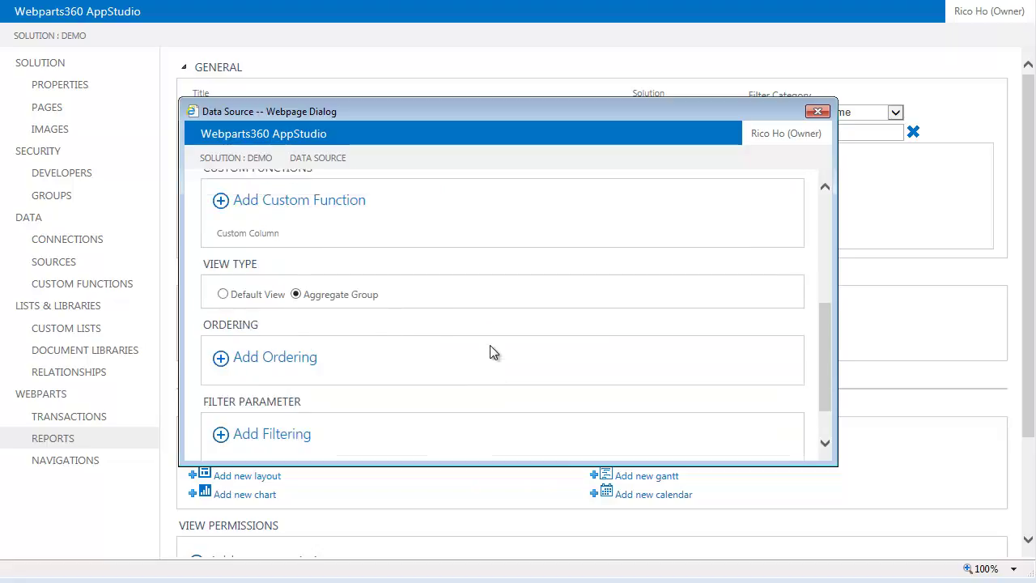
scroll(405, 348, up, 4)
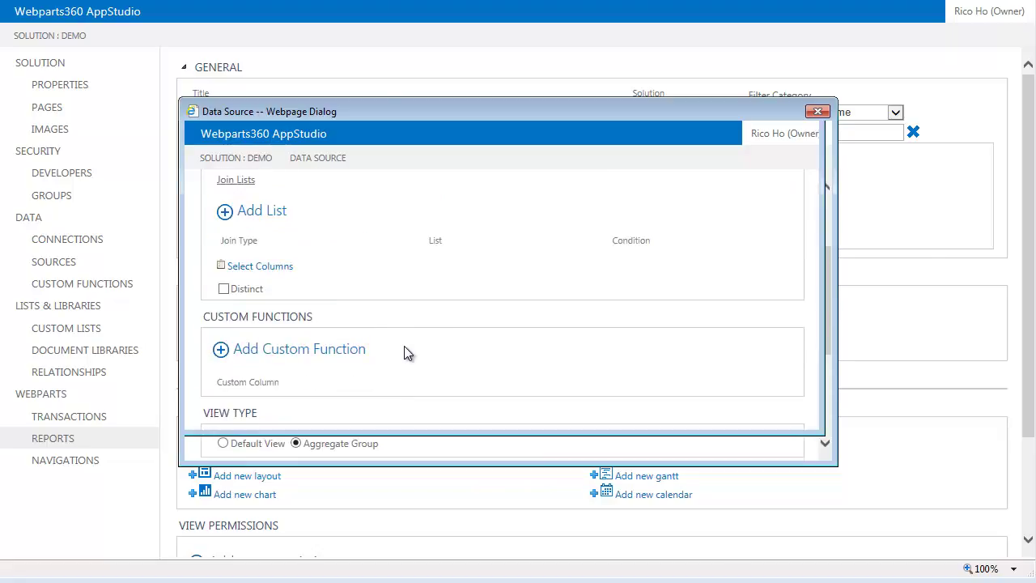
scroll(404, 348, down, 3)
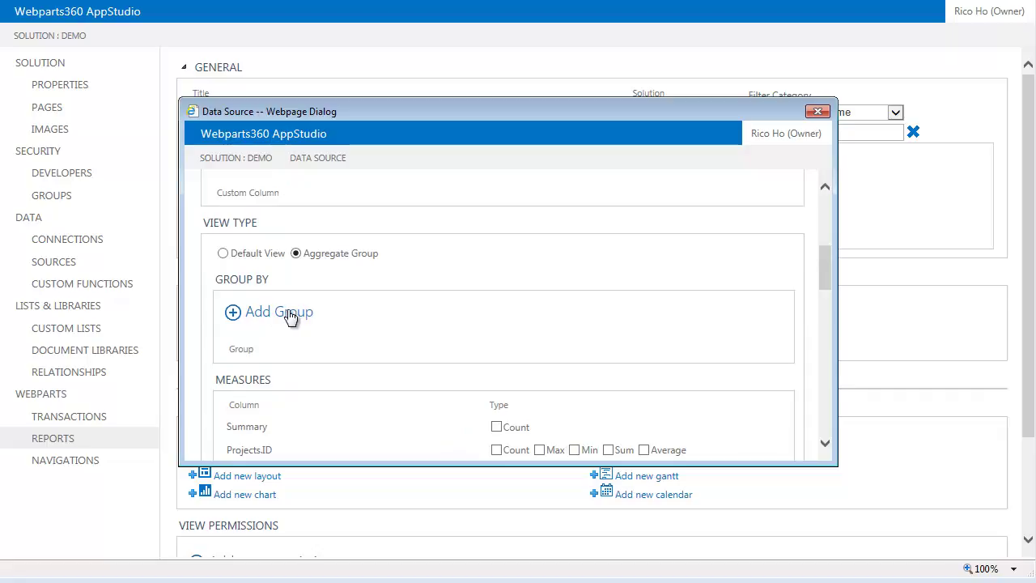
click(289, 314)
click(425, 245)
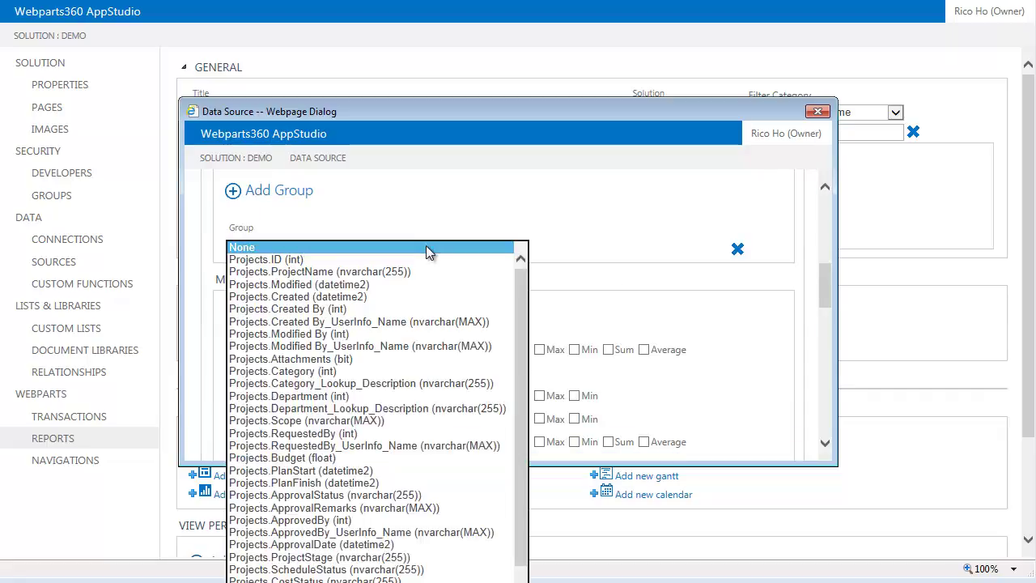
click(369, 412)
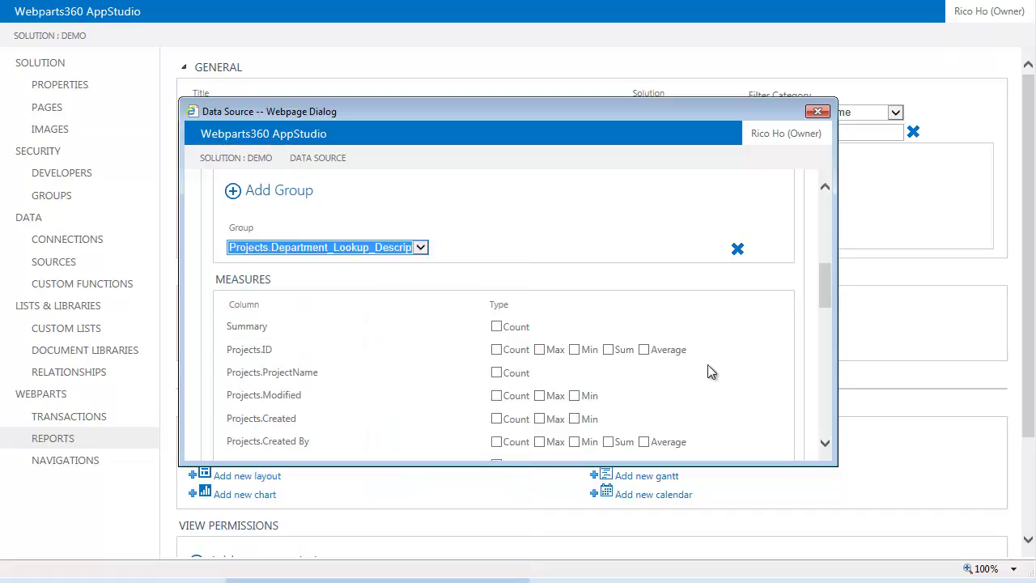
- Enable the Count measure for Projects.ID and the Sum measure for Projects.Budget, and save the data source
scroll(708, 365, down, 1)
scroll(700, 368, down, 3)
scroll(696, 374, down, 4)
click(496, 341)
scroll(657, 352, down, 3)
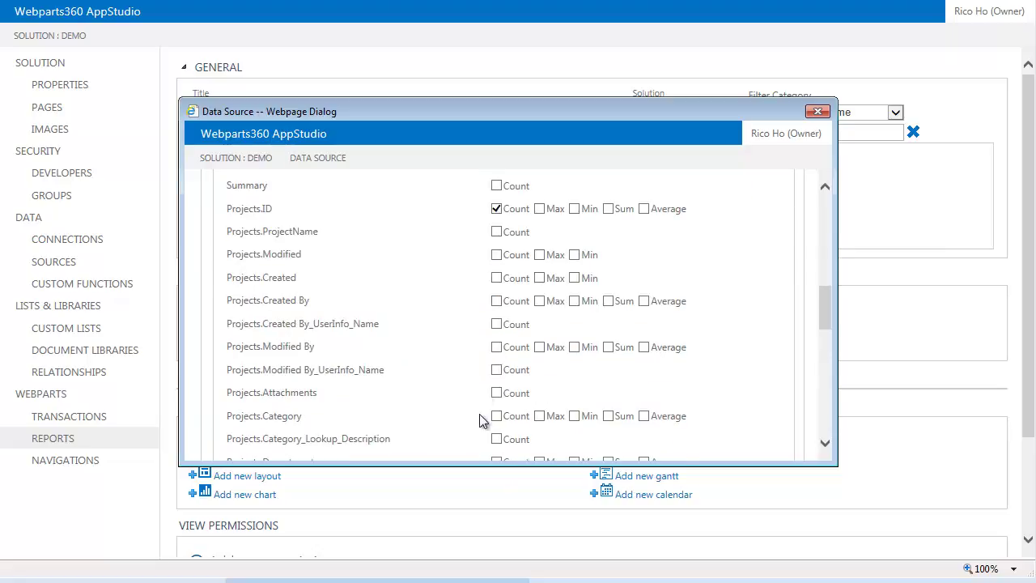
scroll(513, 419, down, 2)
scroll(516, 421, down, 3)
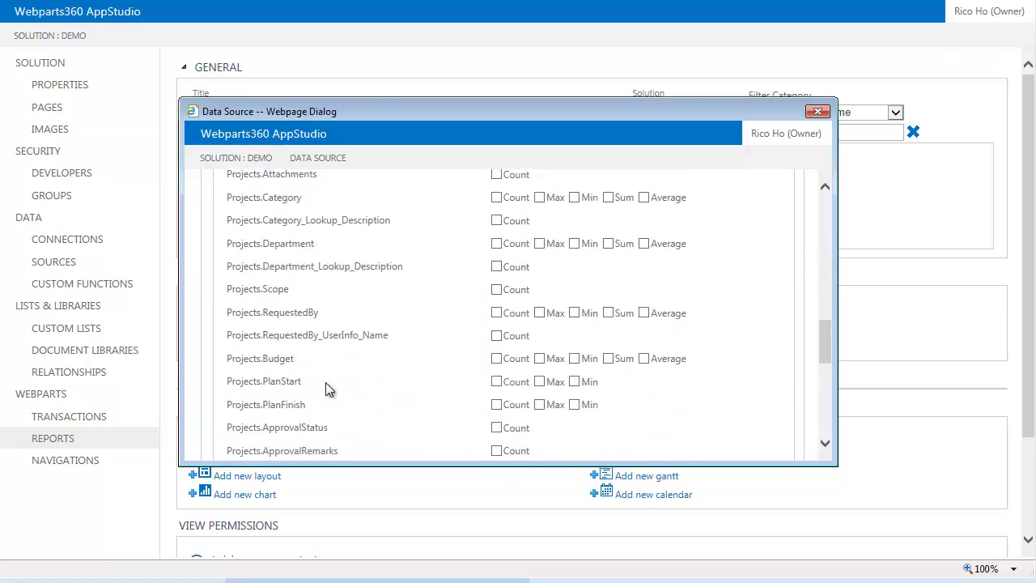
click(608, 359)
scroll(718, 344, down, 8)
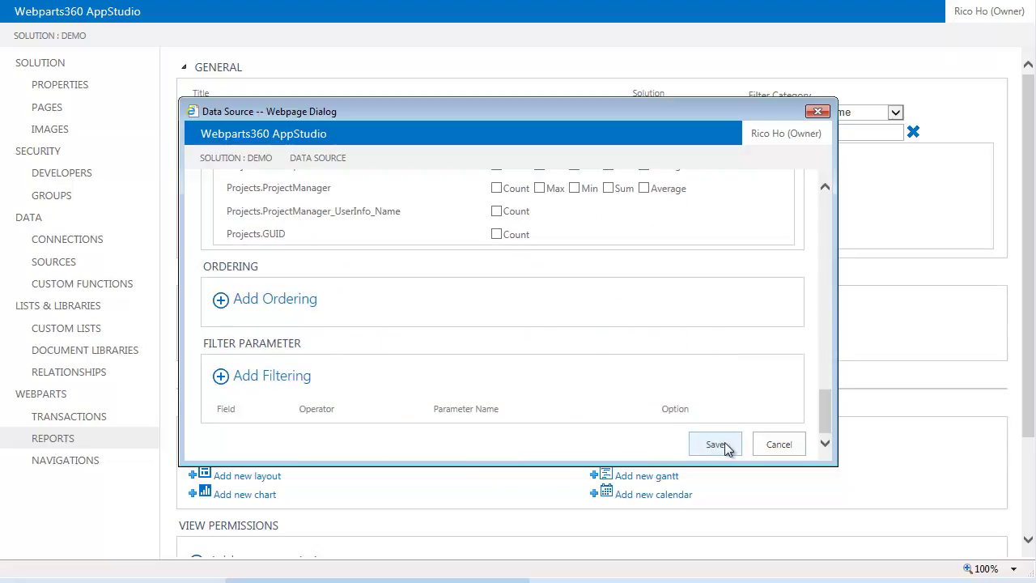
click(726, 443)
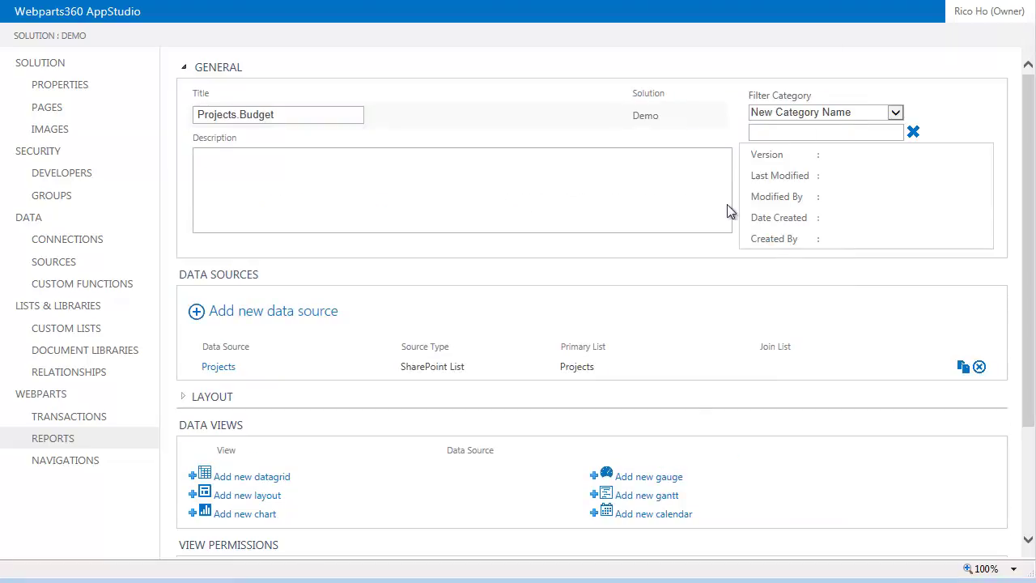
- Assign the Projects.Budget report to the Reports filter category and rename its data source to Projects Summary by Department
click(896, 113)
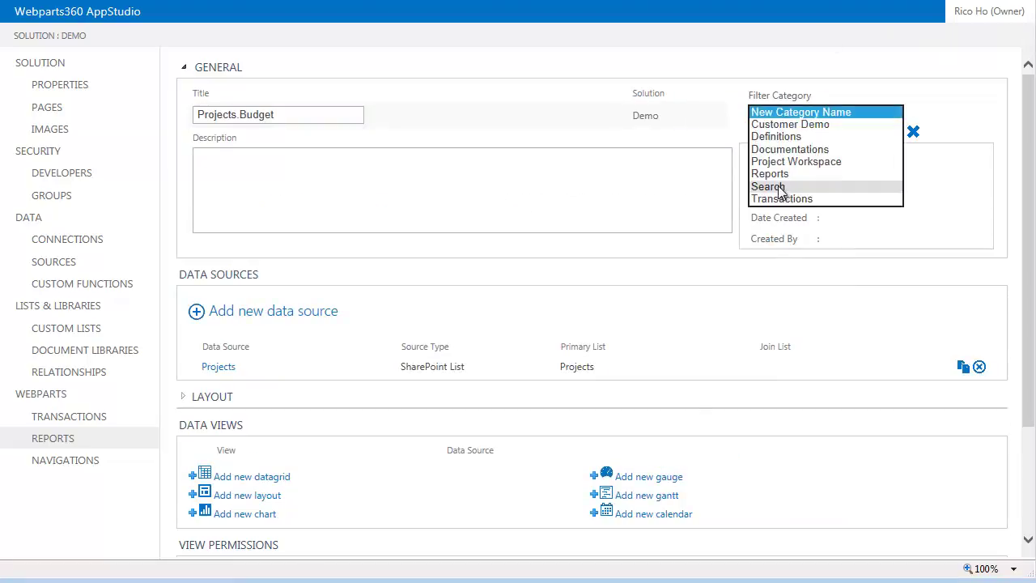
click(777, 172)
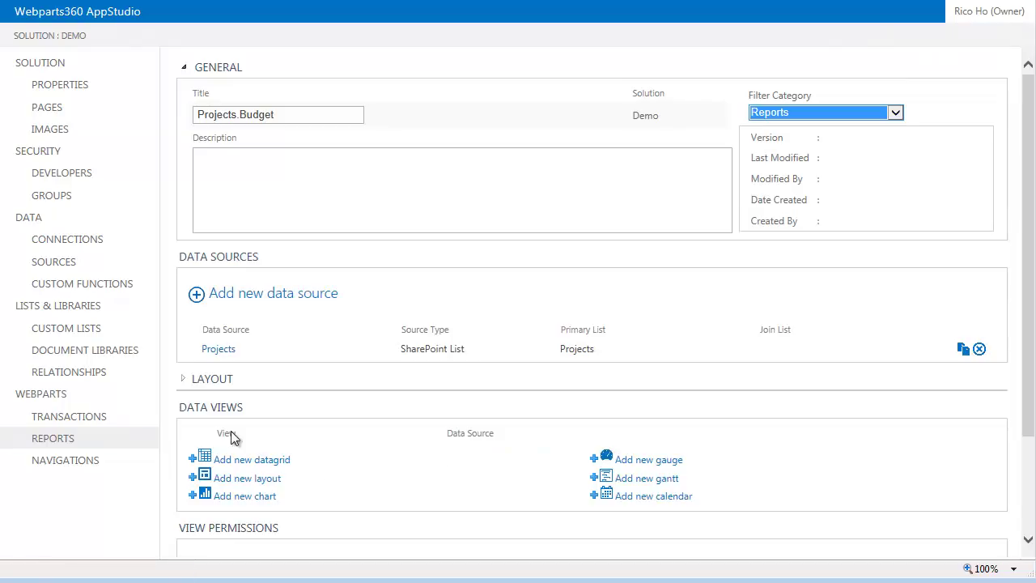
click(229, 352)
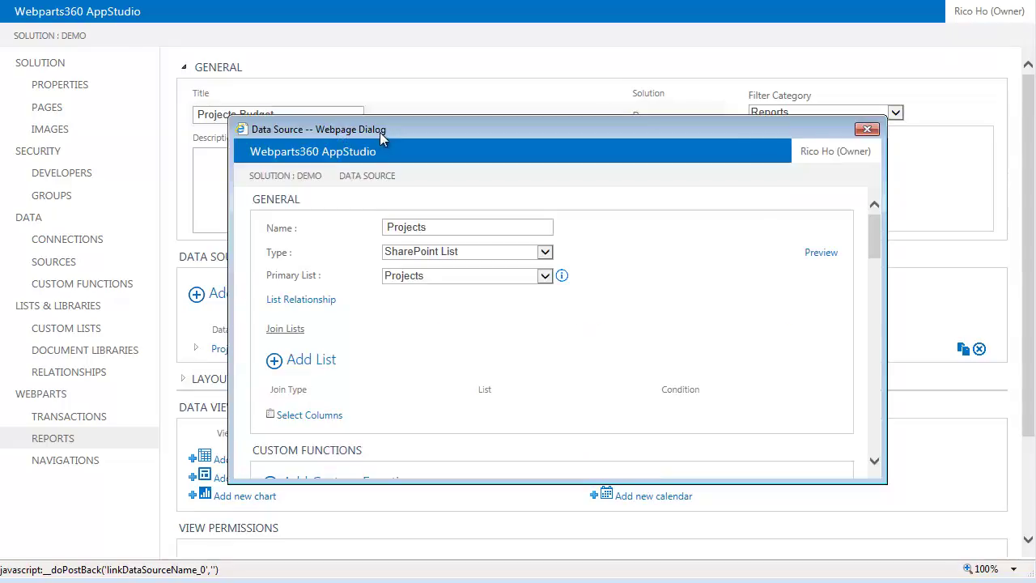
click(447, 227)
text(Summary)
scroll(437, 273, down, 5)
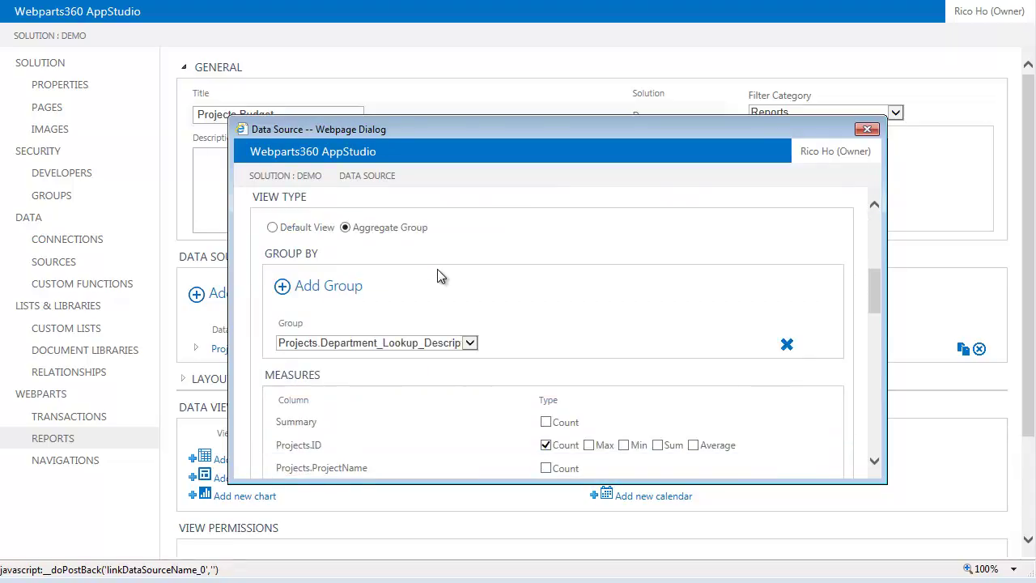
scroll(441, 277, up, 5)
text(Department)
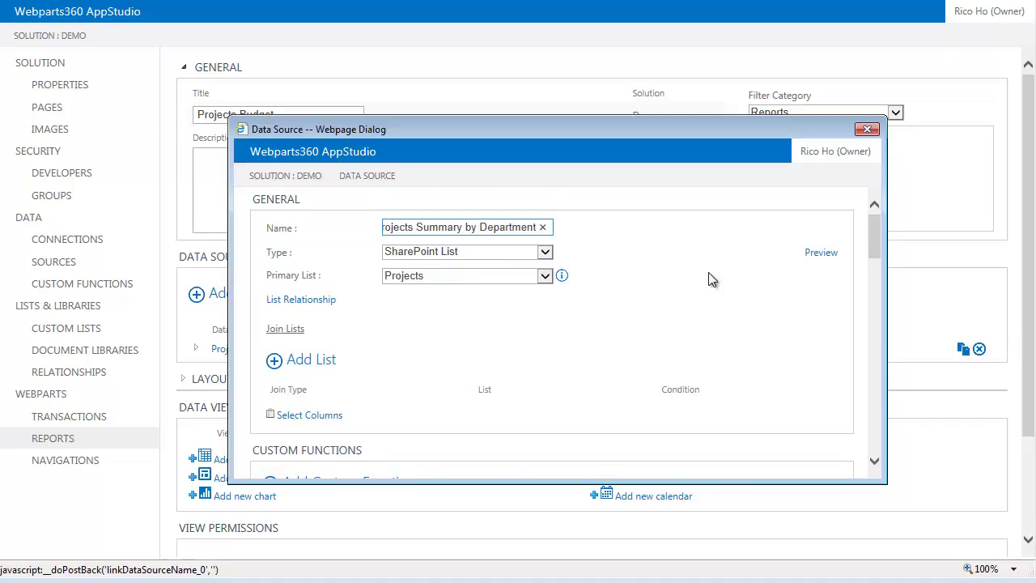
scroll(656, 276, down, 15)
scroll(728, 457, down, 3)
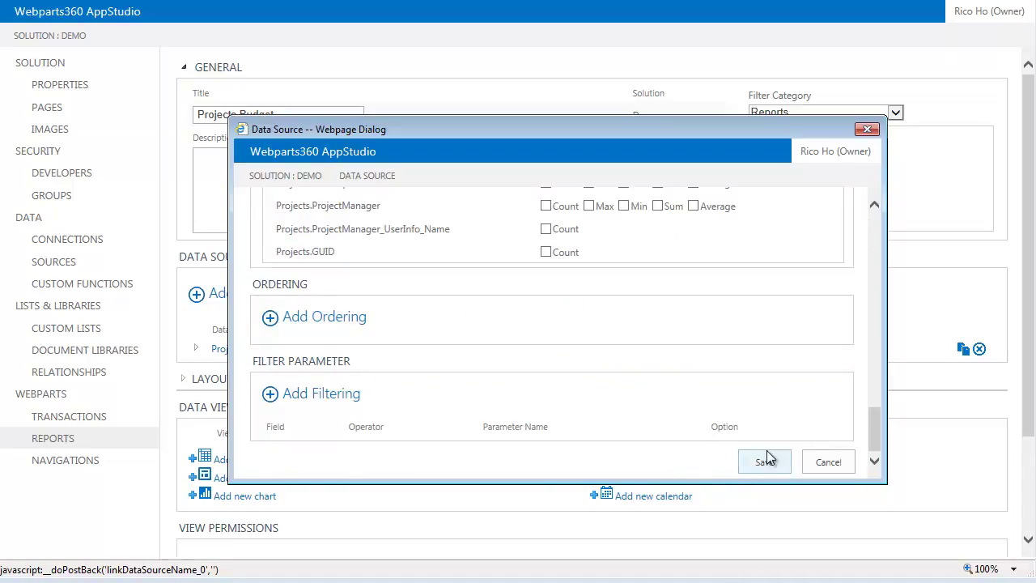
click(766, 452)
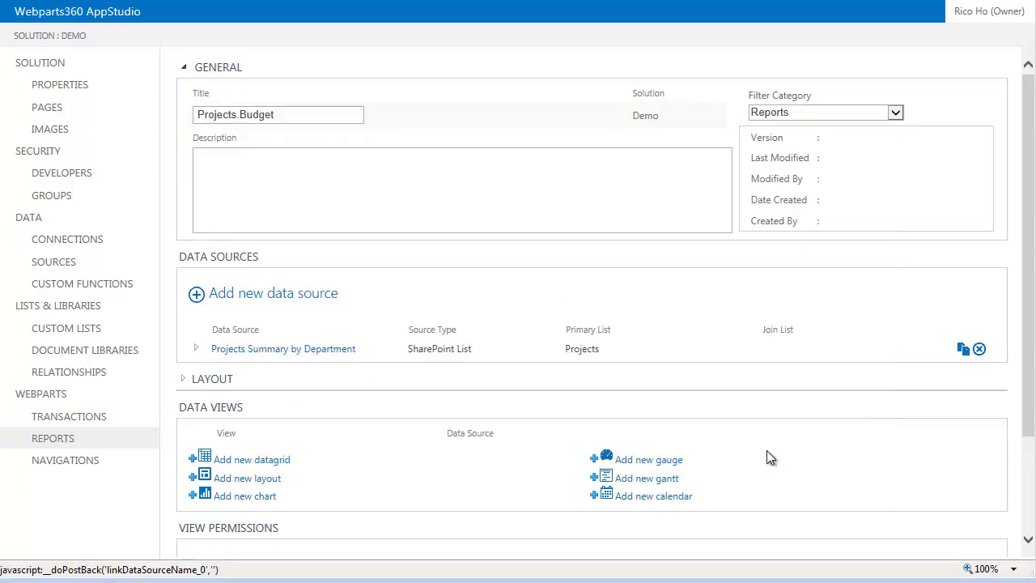
- Add a chart view based on the Projects Summary by Department data source, with Projects.Department_Lookup_Description as its category column
scroll(664, 413, down, 3)
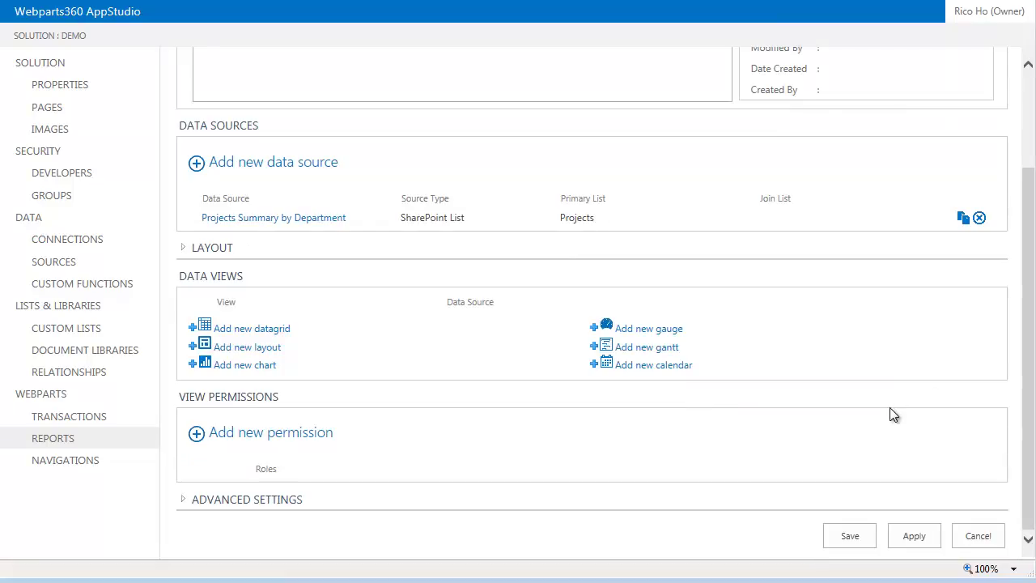
click(255, 373)
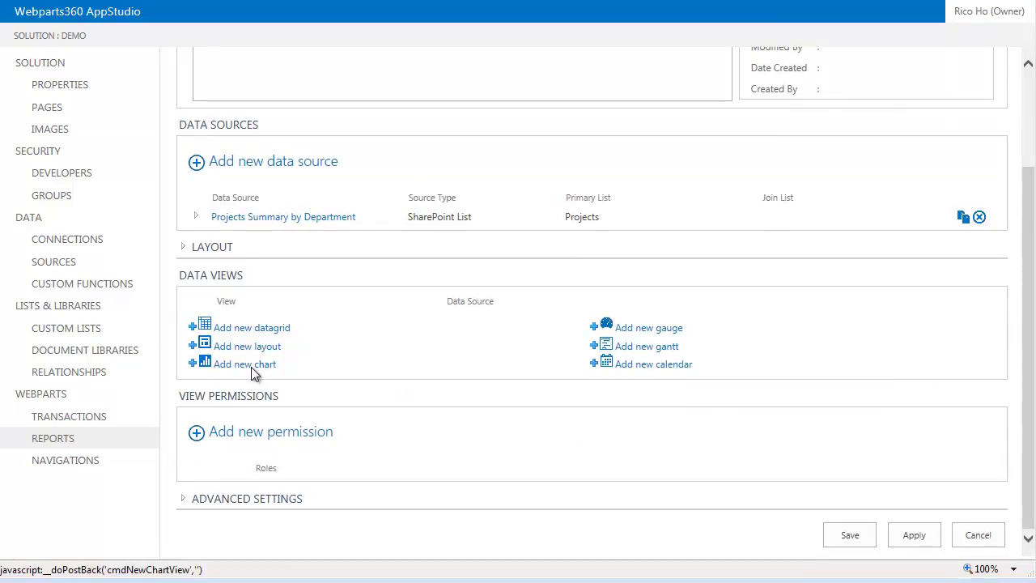
click(629, 154)
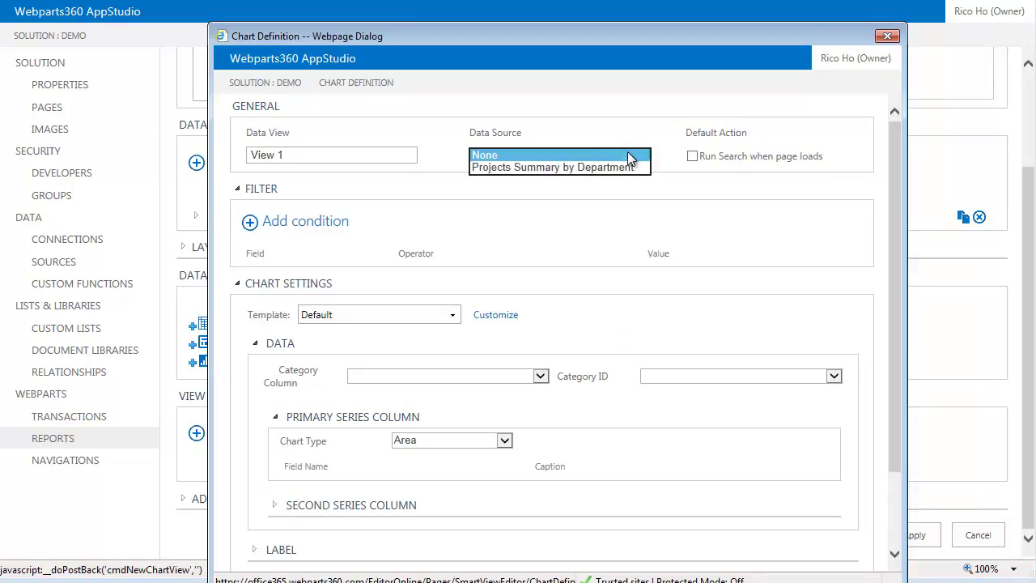
click(599, 167)
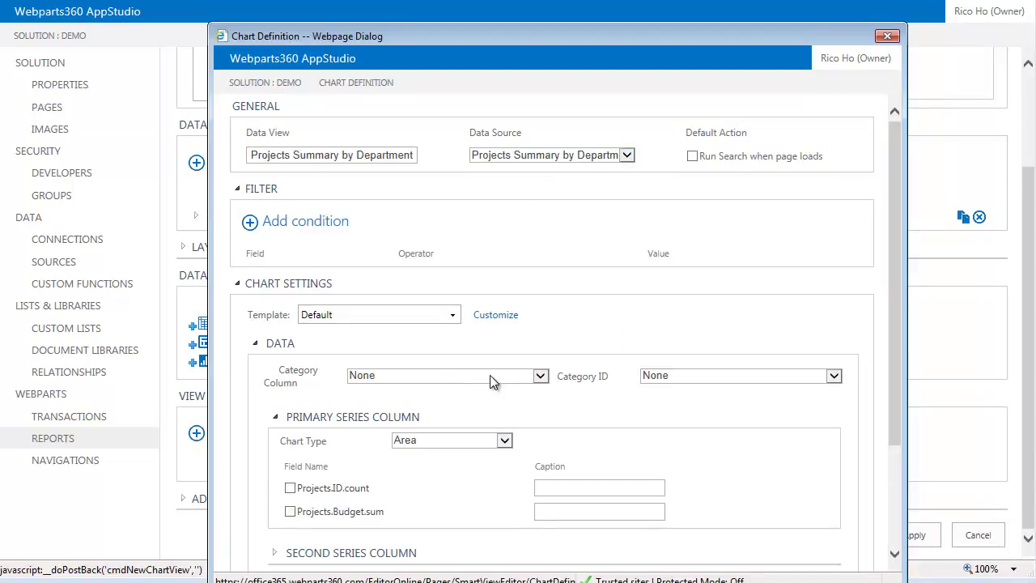
click(542, 379)
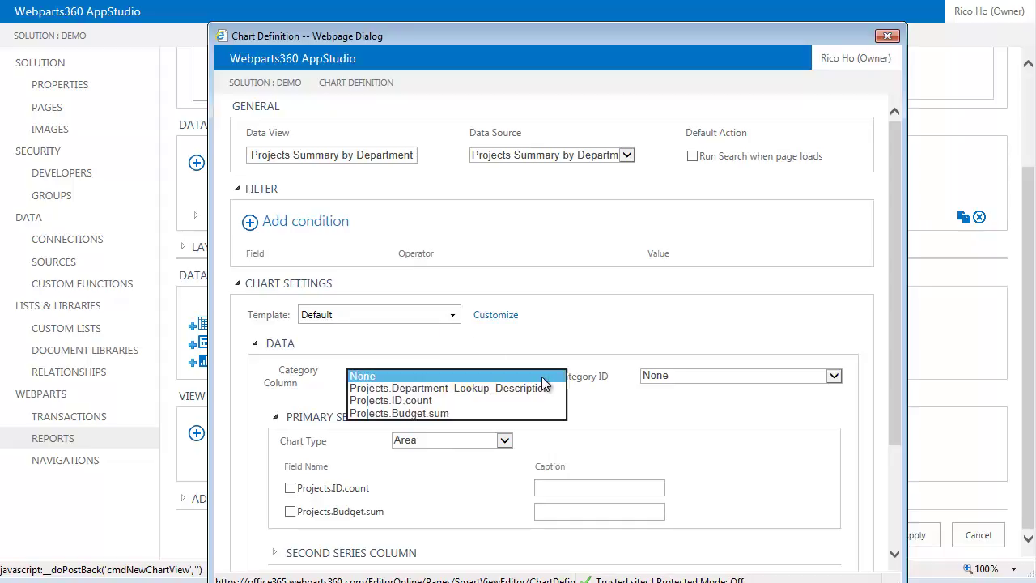
click(442, 388)
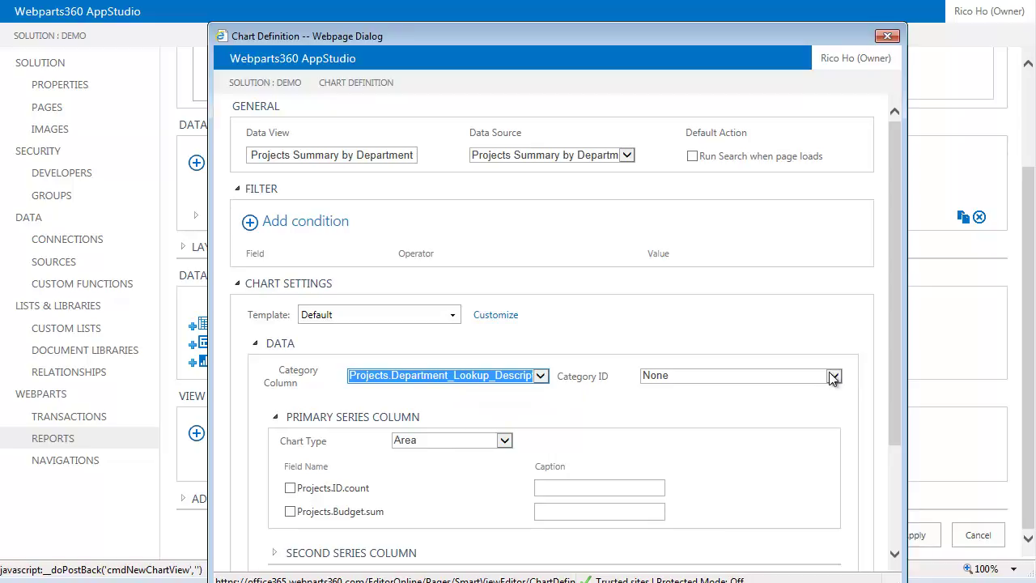
- Set the primary series to a Column chart and include Projects.Budget.sum with the caption Budget
click(504, 441)
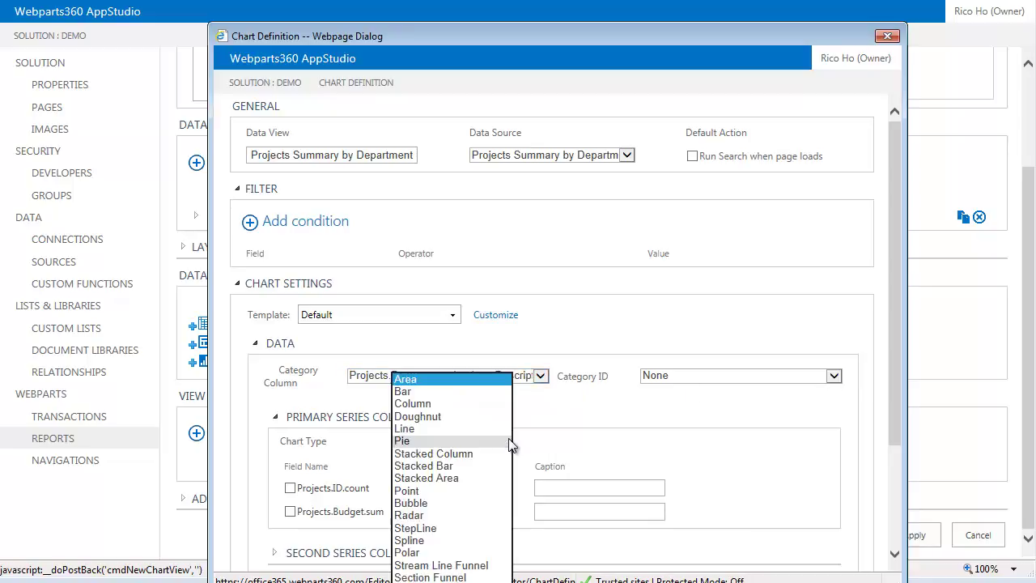
click(428, 409)
scroll(483, 489, down, 4)
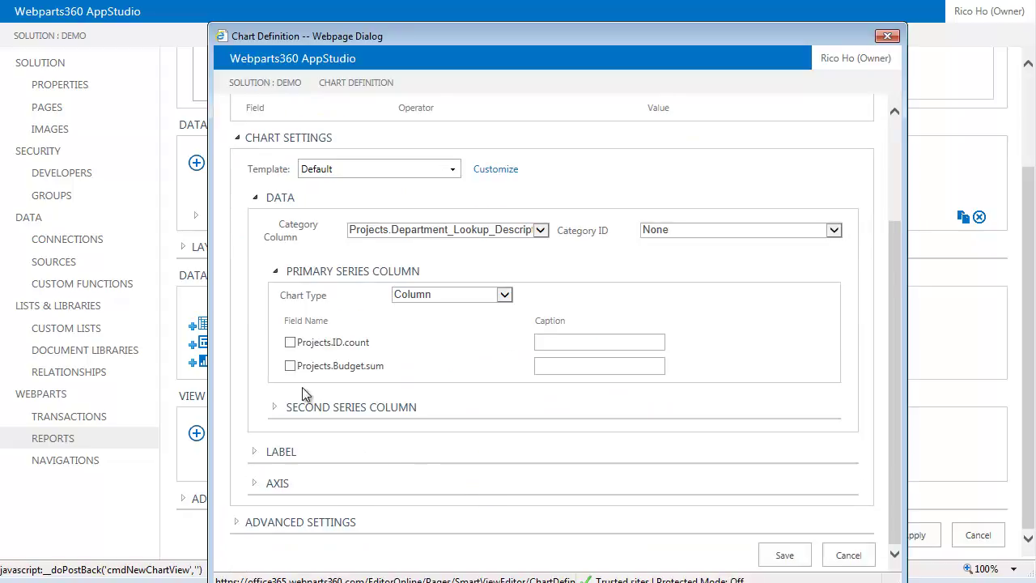
click(289, 365)
text(Budget)
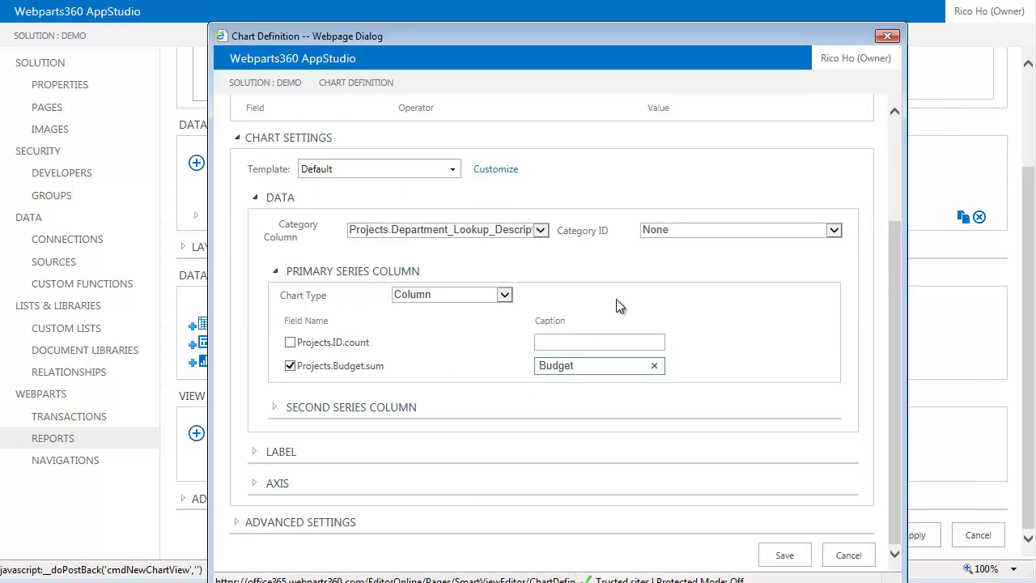
- Label the chart's horizontal axis Projects and its vertical axis Budget Amount
click(257, 451)
scroll(511, 404, down, 3)
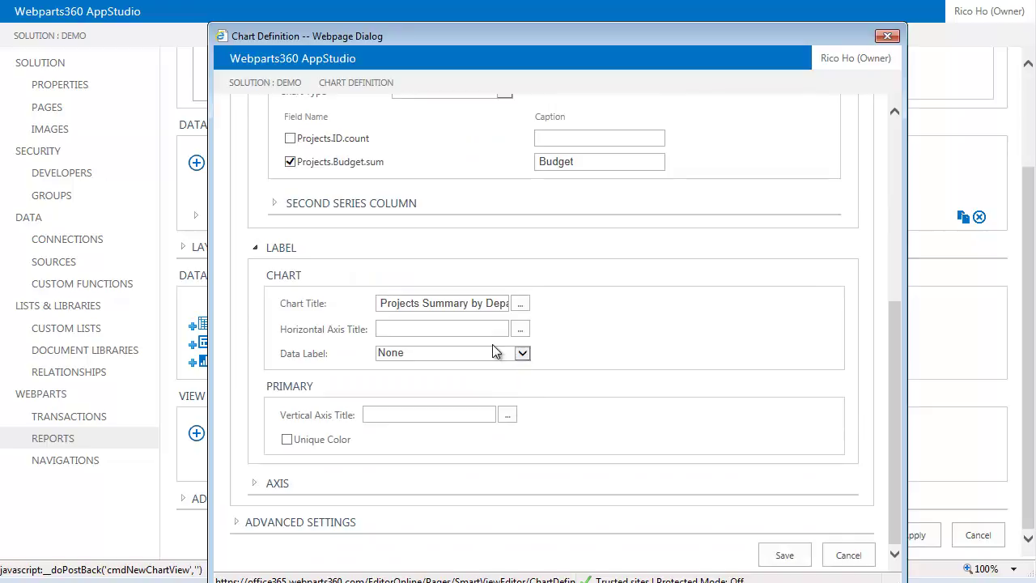
click(449, 328)
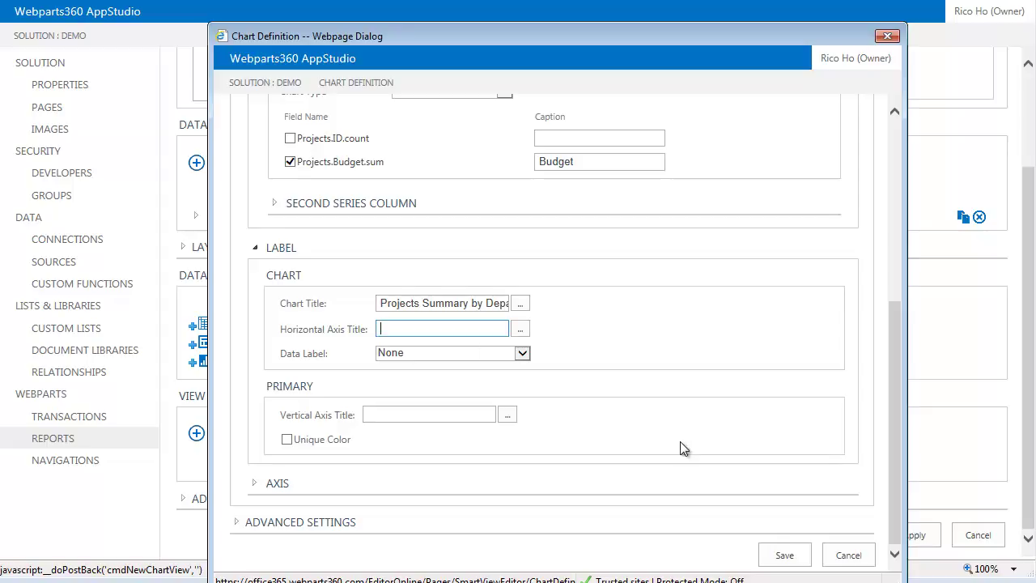
text(Projects)
click(396, 413)
click(396, 414)
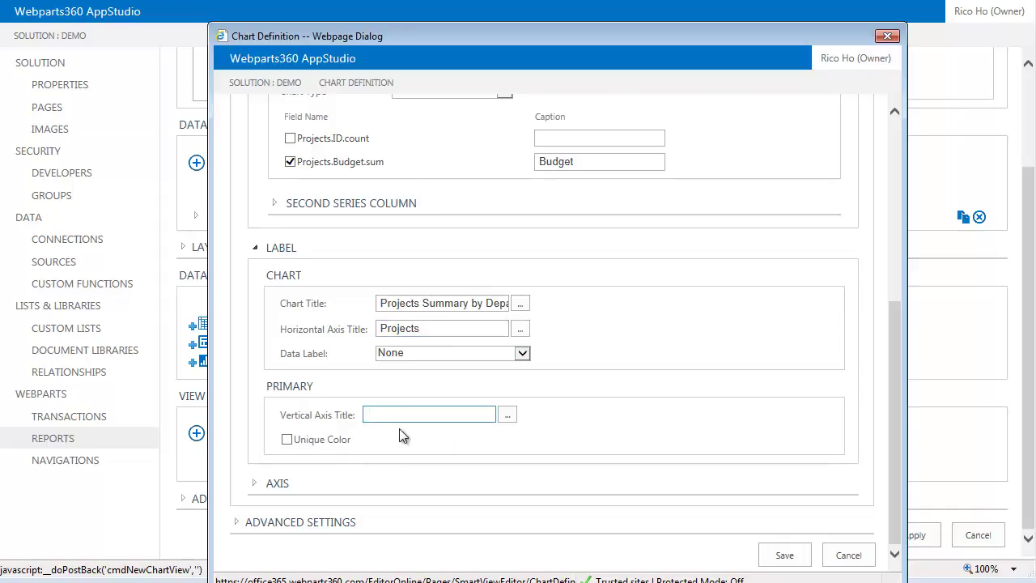
text(Budget Amount)
- Set the chart height to 400 pixels, and save both the chart definition and the report
click(238, 525)
scroll(555, 409, down, 4)
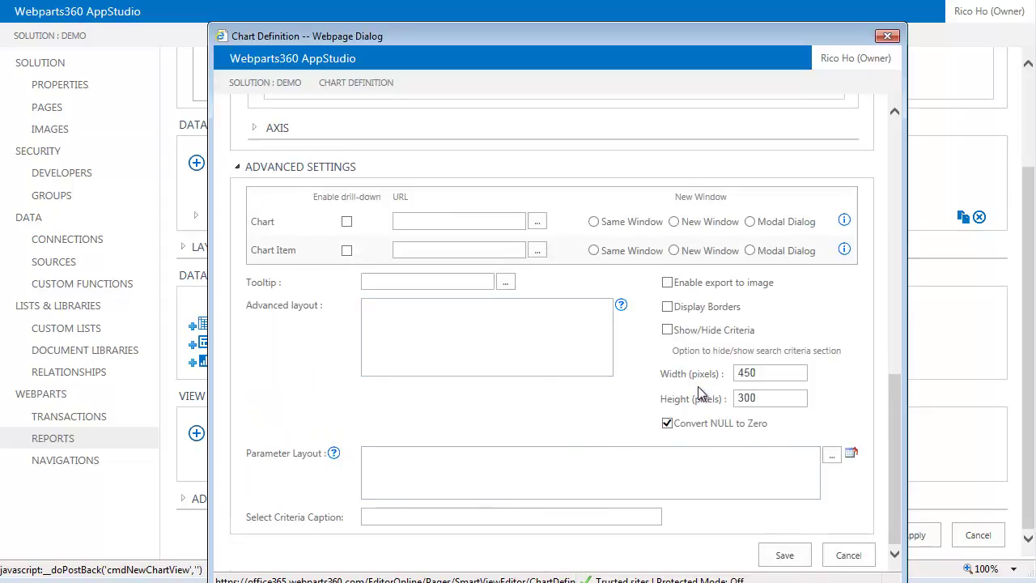
double_click(764, 402)
text(400)
click(785, 556)
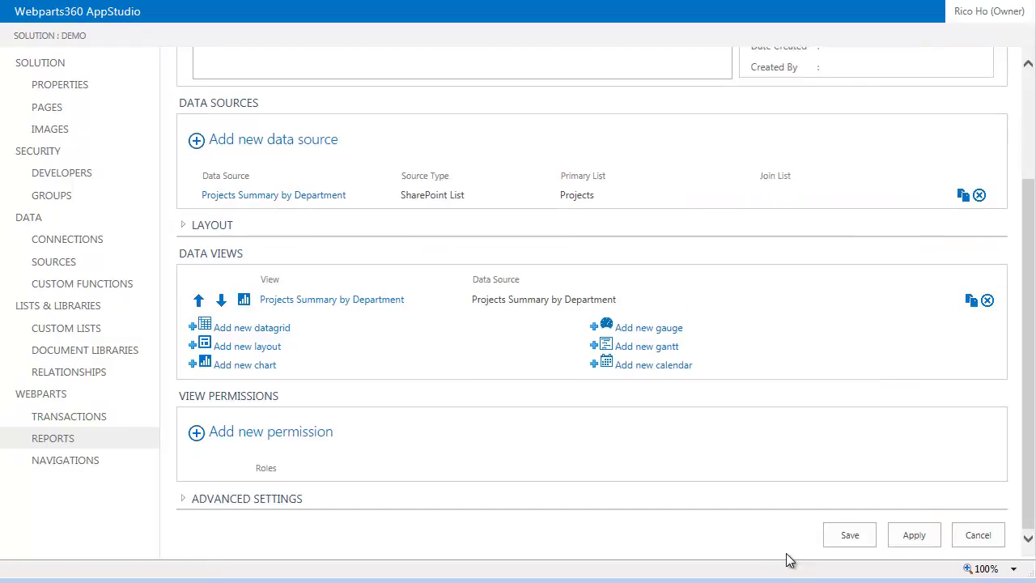
click(841, 546)
click(841, 546)
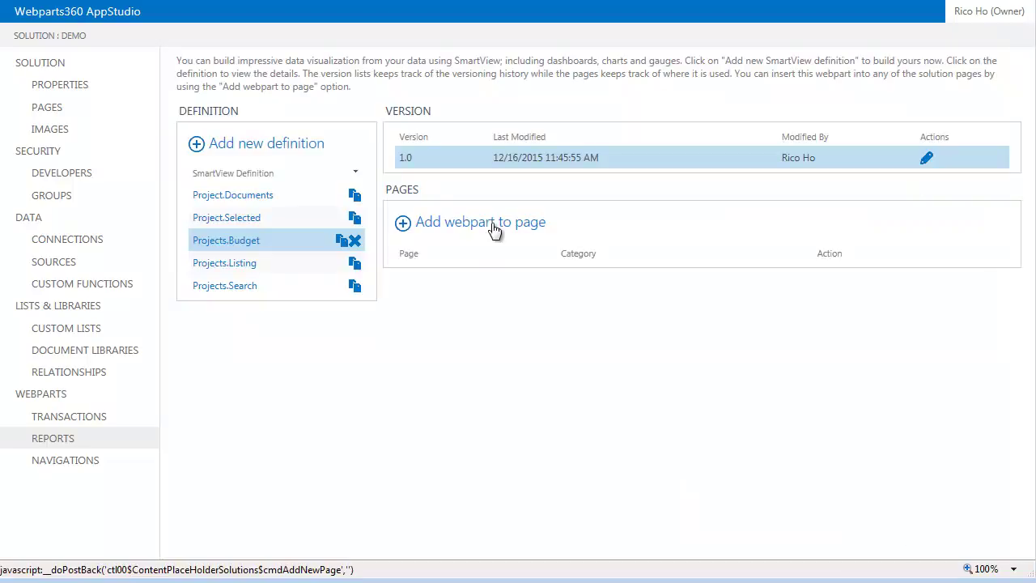
- Start adding the Projects.Budget web part to the Reports solution page, placing it in the Header zone
click(491, 227)
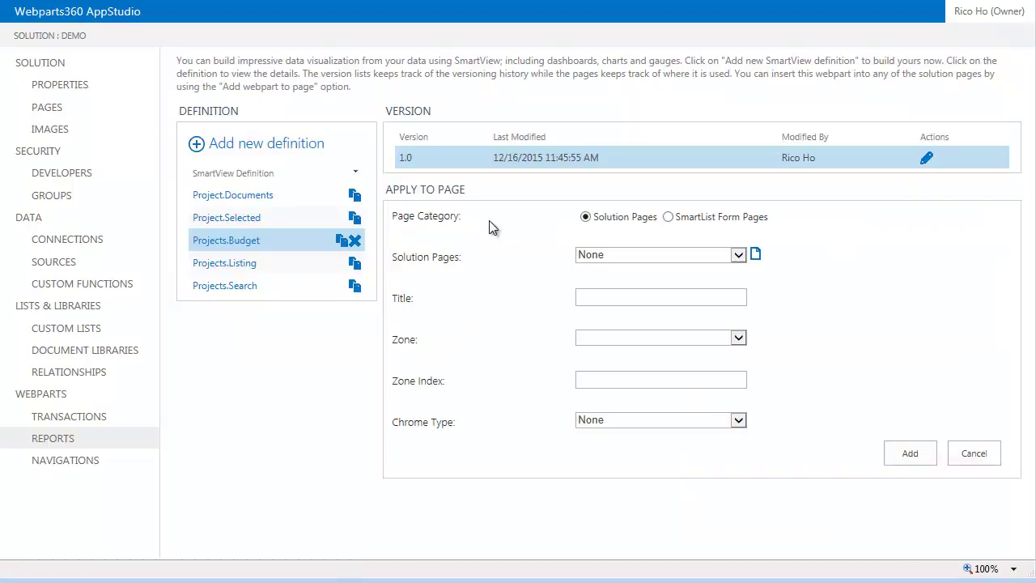
click(738, 256)
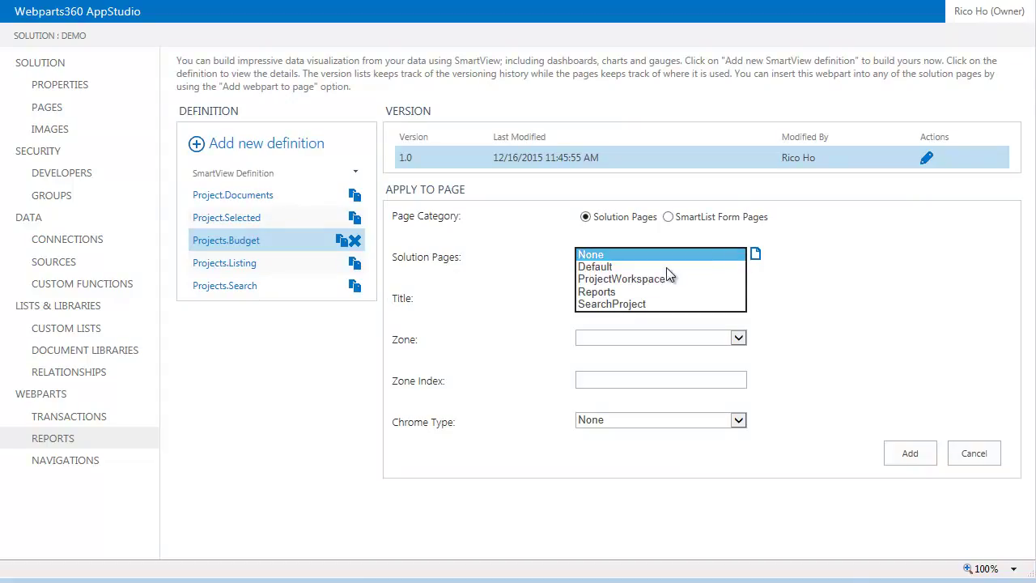
click(612, 291)
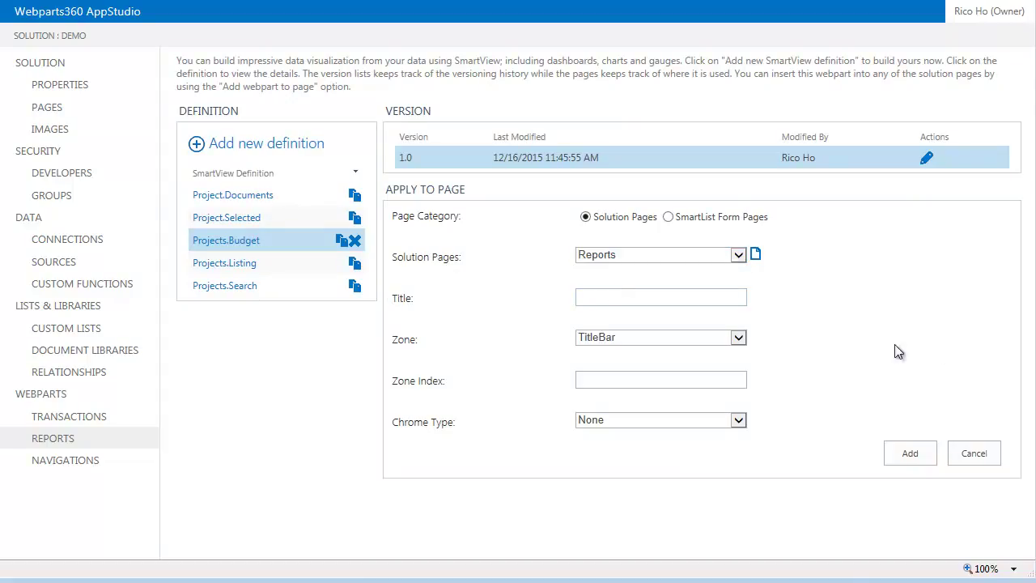
click(738, 338)
click(662, 351)
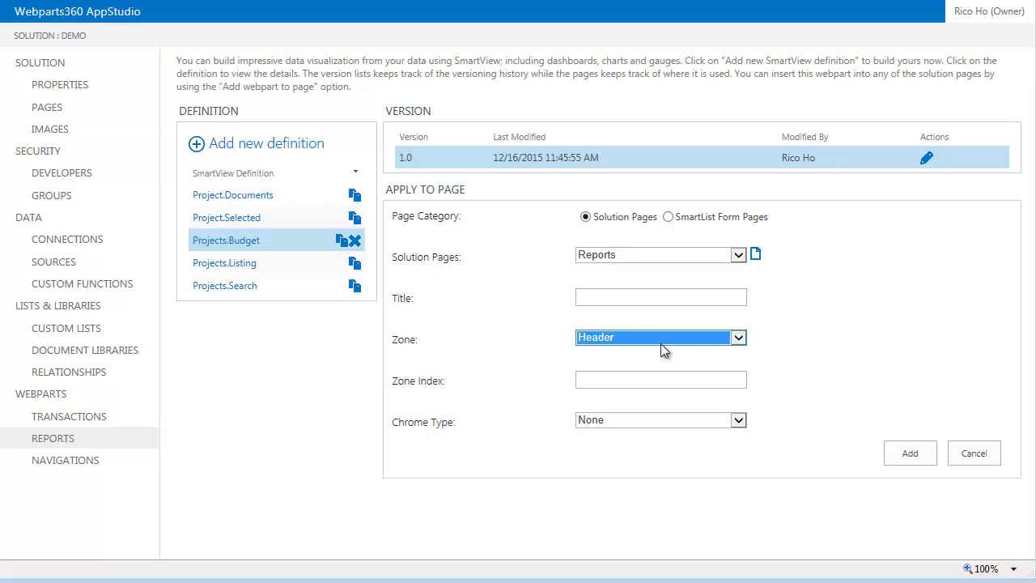
- Title the web part Projects Summary by Dept, set its chrome type to TitleOnly, and add it to the page
click(639, 297)
text(Projects Summary)
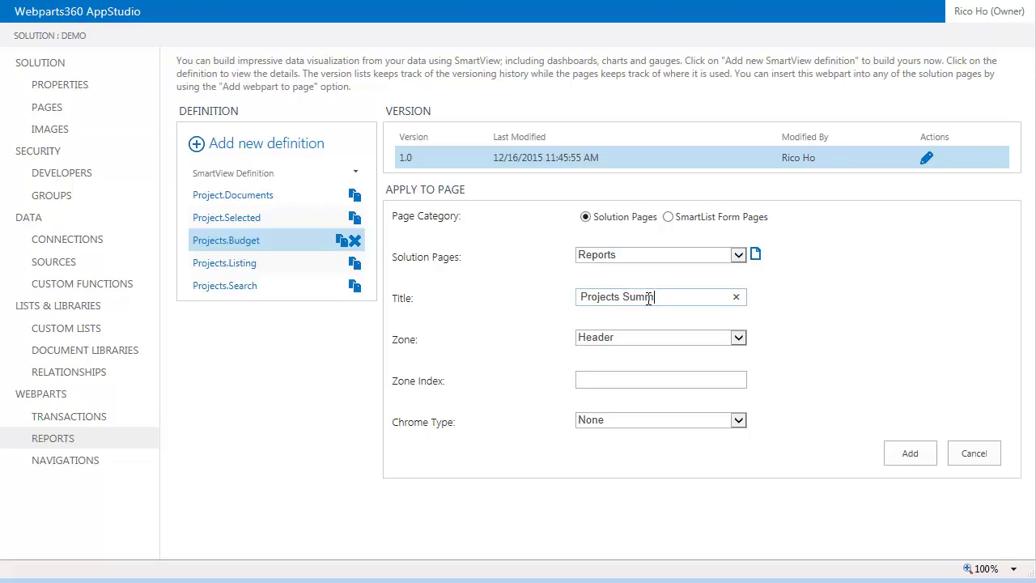
text(Dept)
click(740, 422)
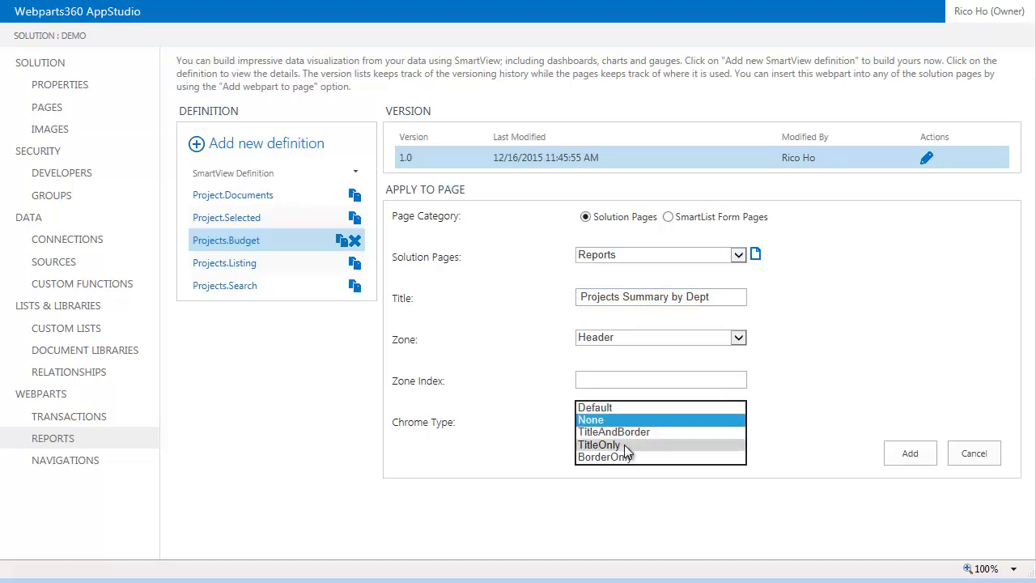
click(621, 444)
click(914, 460)
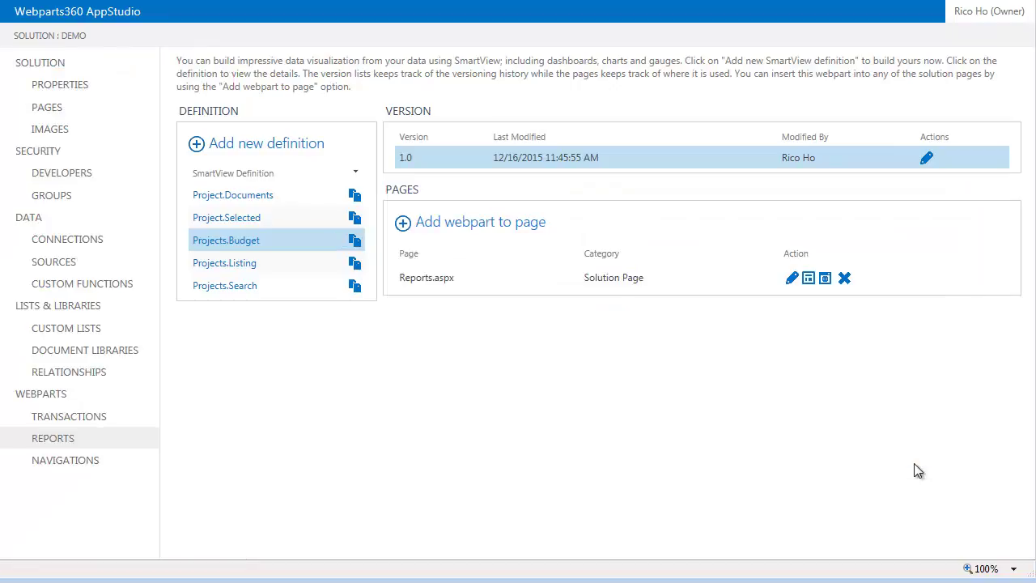
- Open Reports.aspx to view the newly added web part
click(827, 279)
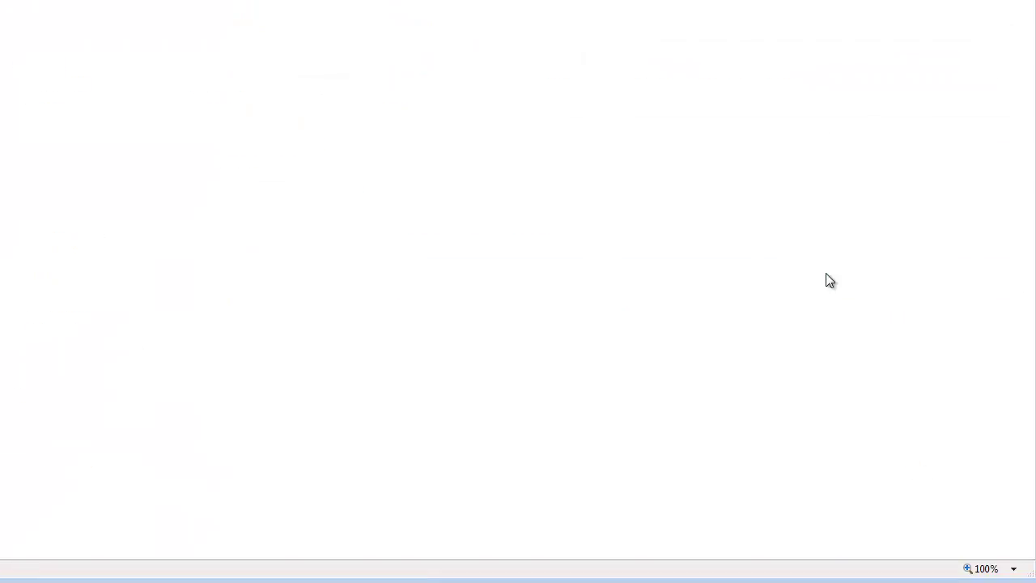